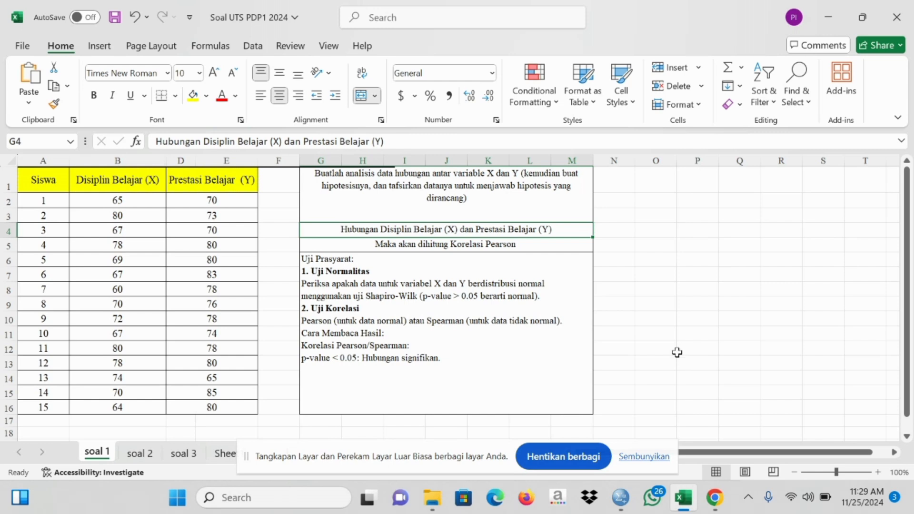
Copy the 15 students' Disiplin Belajar and Prestasi Belajar scores into the empty SPSS data sheet and remove the blank third variable.
{"action": "left_click_drag", "start_coordinate": [135, 201], "coordinate": [213, 407]}
{"action": "key", "text": "ctrl+c"}
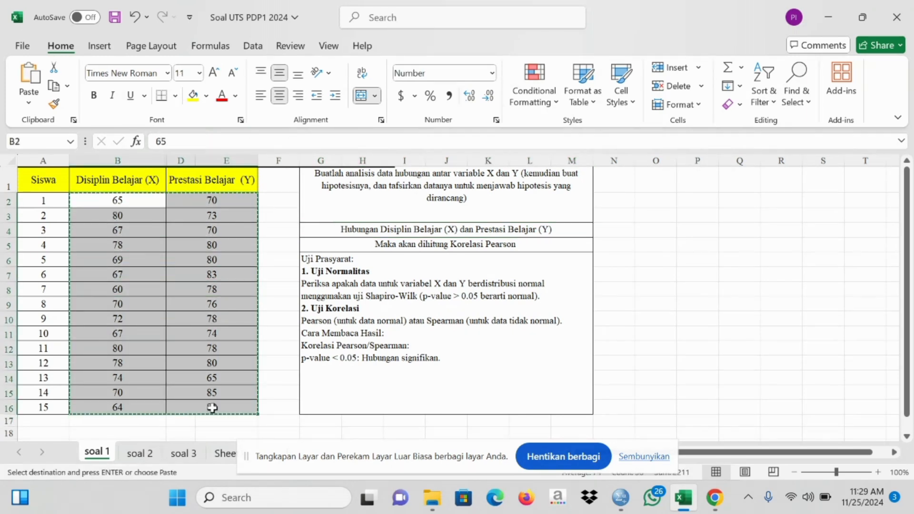
{"action": "mouse_move", "coordinate": [619, 487]}
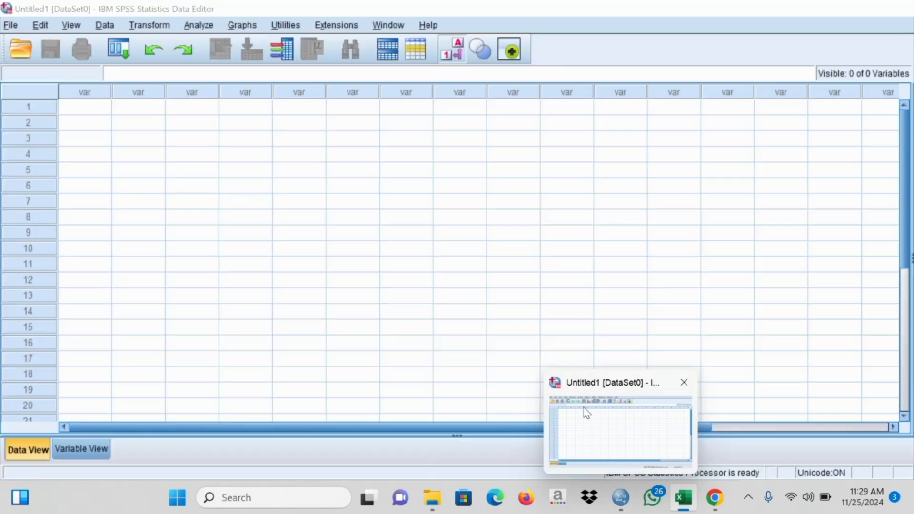
{"action": "left_click", "coordinate": [584, 411]}
{"action": "left_click", "coordinate": [92, 113]}
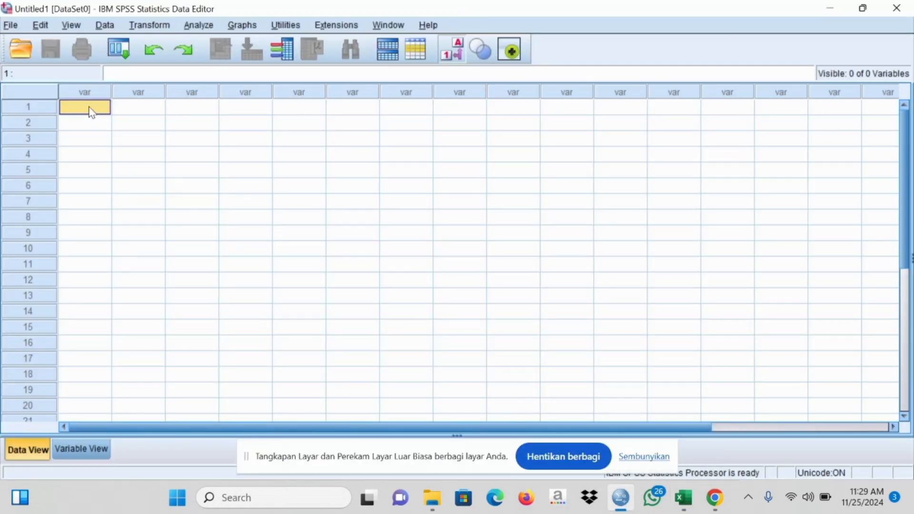
{"action": "key", "text": "ctrl+v"}
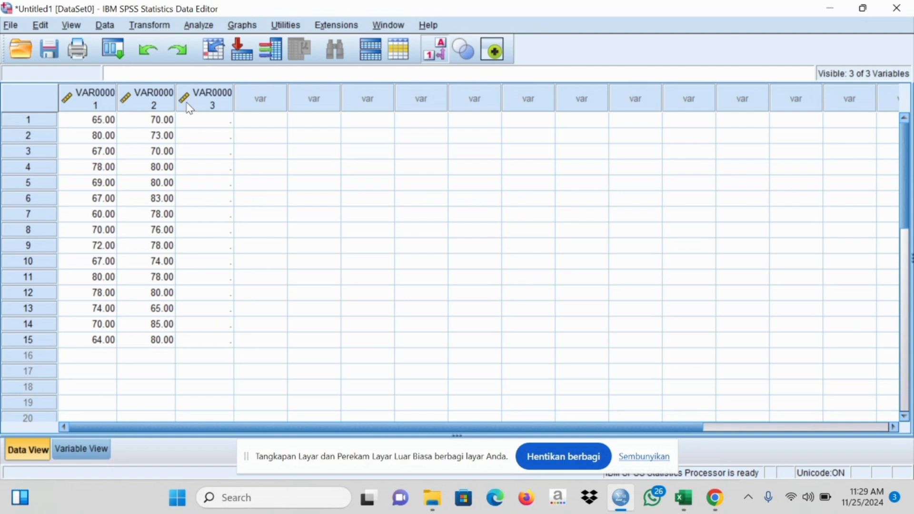
{"action": "right_click", "coordinate": [188, 102]}
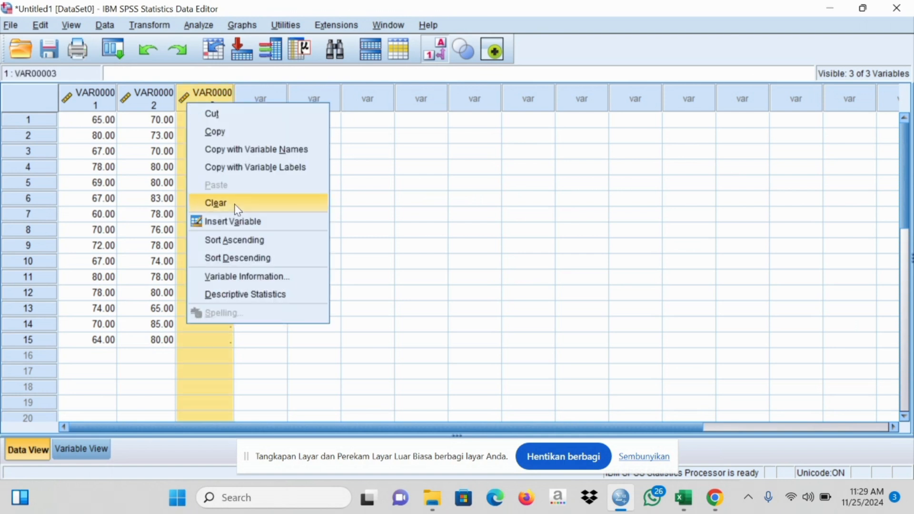
{"action": "left_click", "coordinate": [237, 211]}
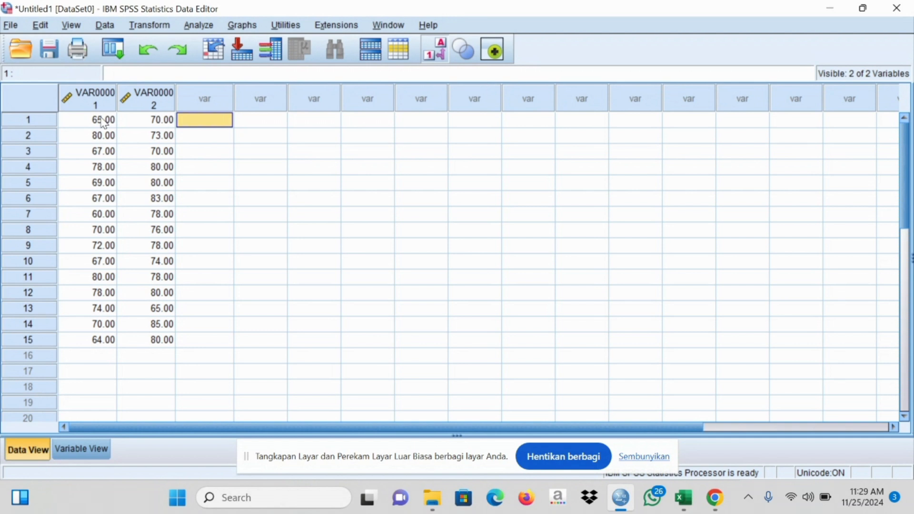
Rename the two variables as disiplinbelajar and prestasibelajar in the variable definitions.
{"action": "left_click", "coordinate": [89, 455]}
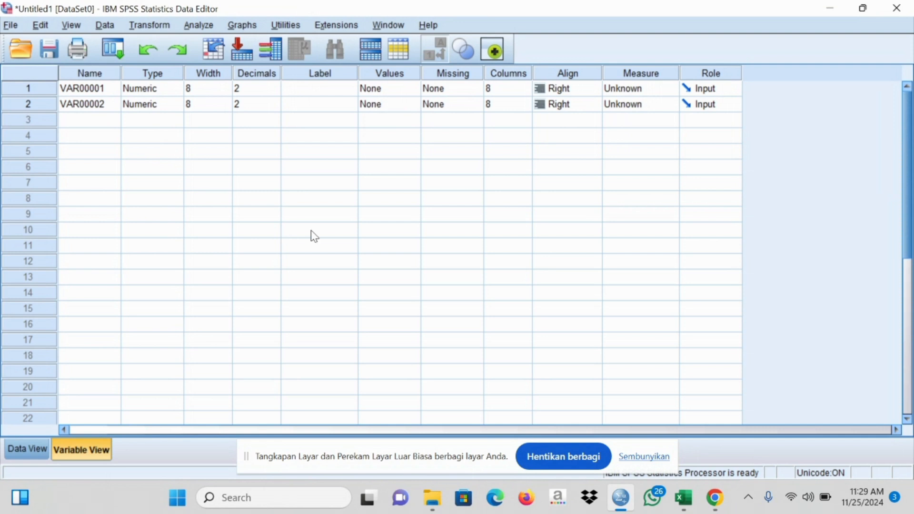
{"action": "mouse_move", "coordinate": [684, 497]}
{"action": "mouse_move", "coordinate": [662, 448]}
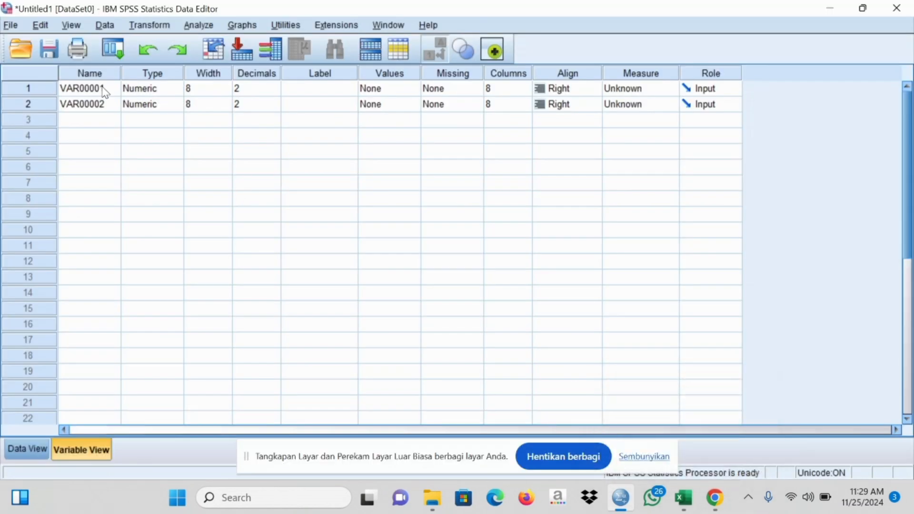
{"action": "left_click", "coordinate": [104, 91]}
{"action": "double_click", "coordinate": [105, 91]}
{"action": "type", "text": "disipli"}
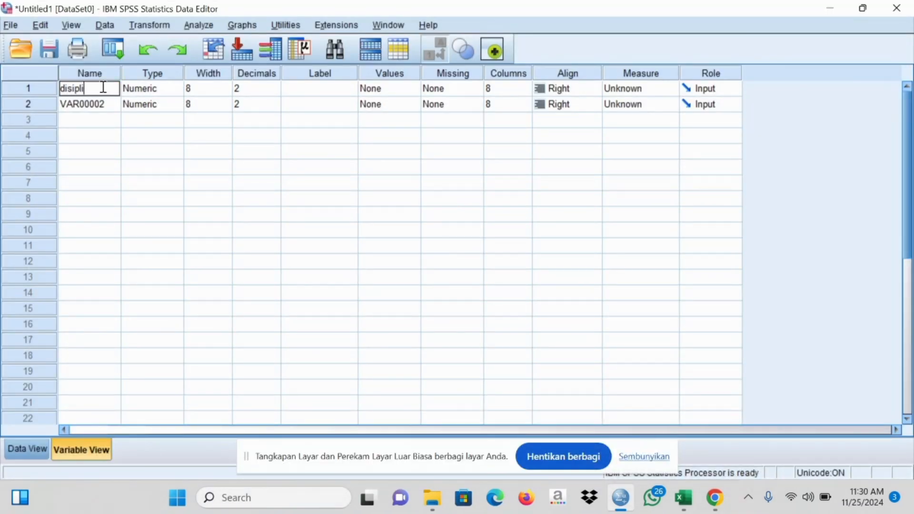
{"action": "type", "text": "nbelajar"}
{"action": "left_click", "coordinate": [109, 105]}
{"action": "double_click", "coordinate": [108, 105]}
{"action": "type", "text": "p"}
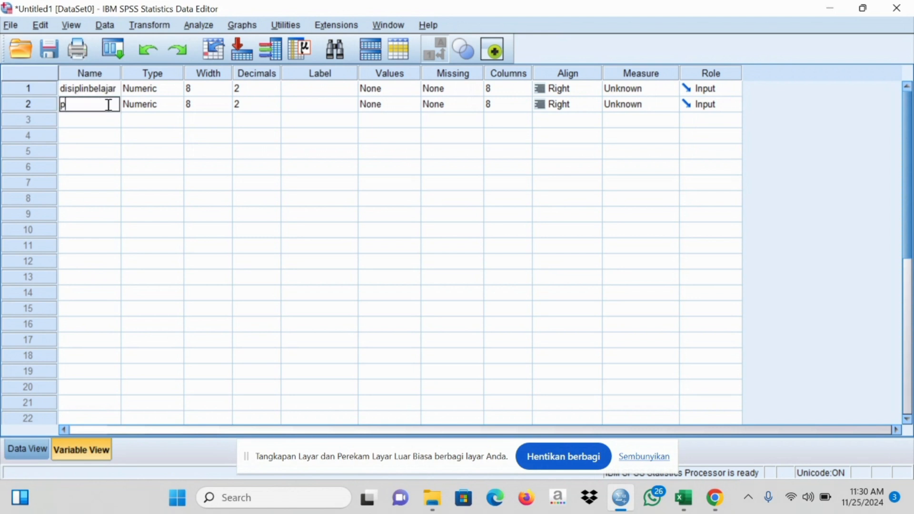
{"action": "type", "text": "restasibelajar"}
Set the number of decimals to 0 for both disiplinbelajar and prestasibelajar.
{"action": "left_click", "coordinate": [228, 121]}
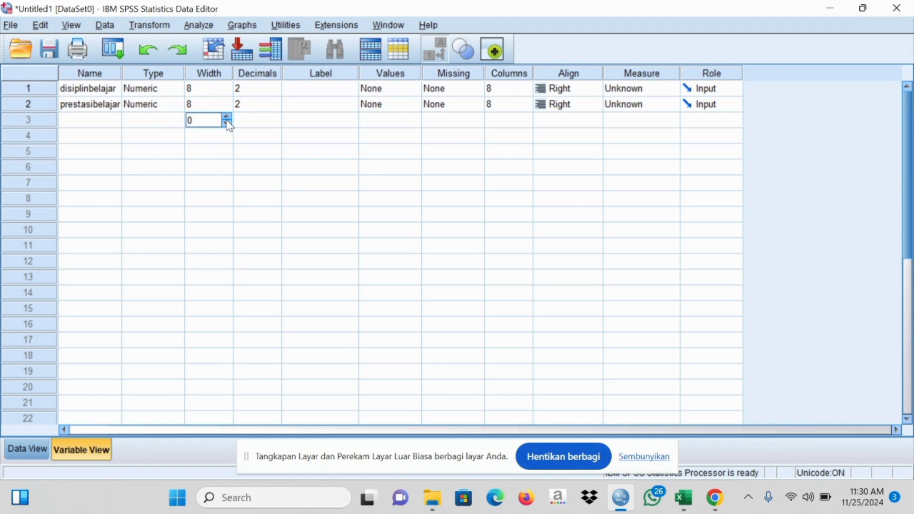
{"action": "left_click", "coordinate": [277, 95]}
{"action": "left_click", "coordinate": [276, 92]}
{"action": "left_click", "coordinate": [276, 93]}
{"action": "left_click", "coordinate": [276, 107]}
{"action": "left_click", "coordinate": [276, 108]}
{"action": "left_click", "coordinate": [276, 108]}
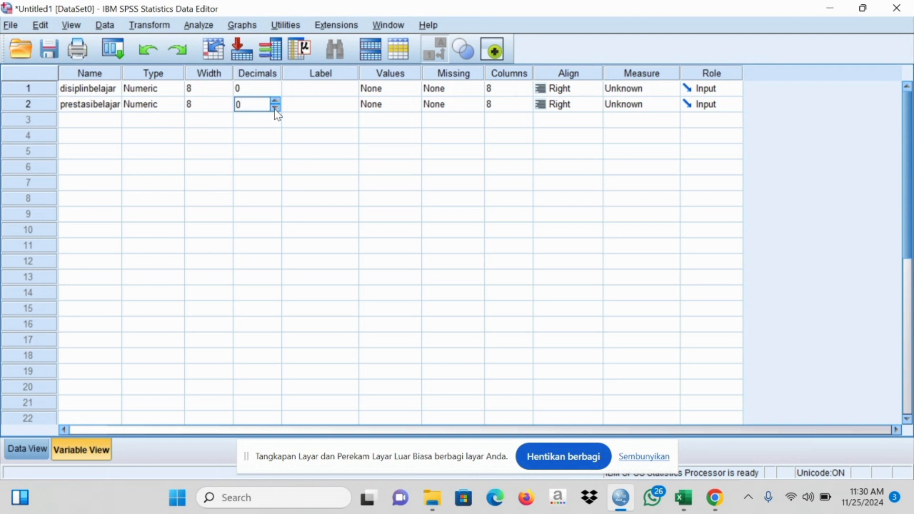
Label the disiplinbelajar variable X and the prestasibelajar variable Y.
{"action": "left_click", "coordinate": [322, 95]}
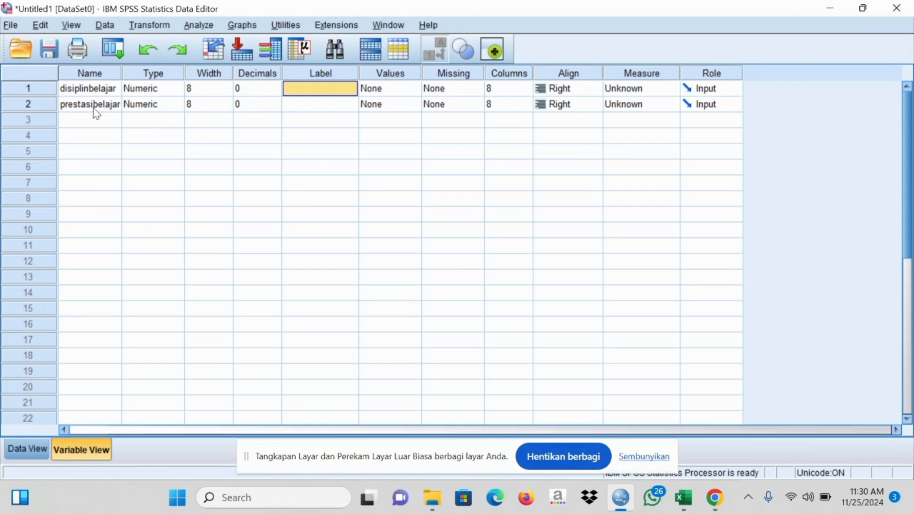
{"action": "left_click", "coordinate": [297, 88]}
{"action": "key", "text": "Caps_Lock"}
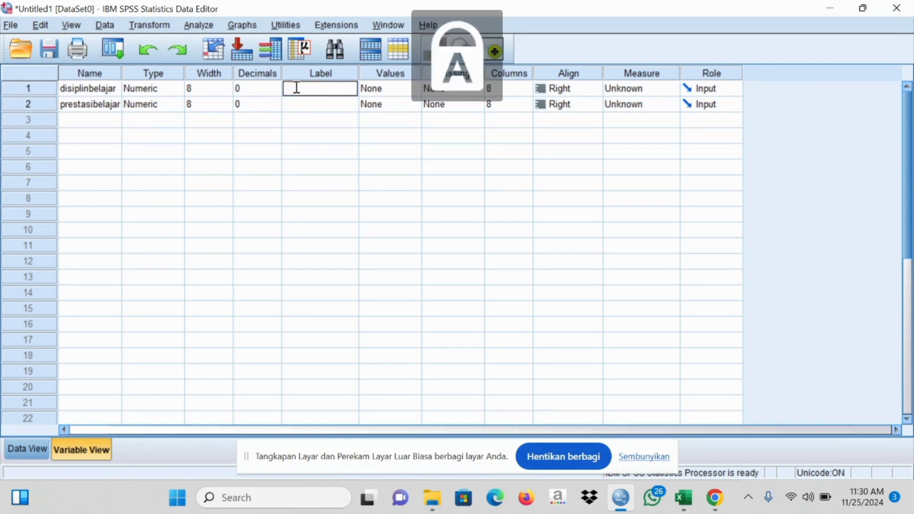
{"action": "type", "text": "X"}
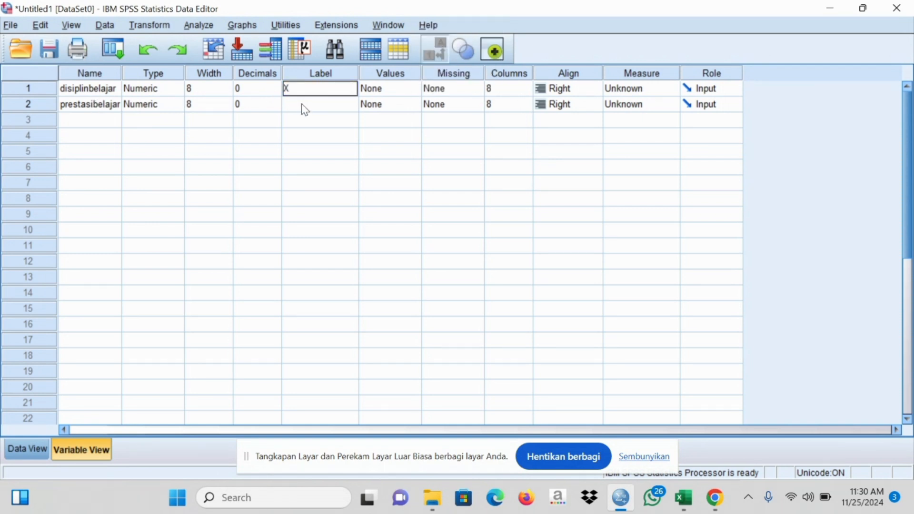
{"action": "left_click", "coordinate": [305, 108]}
{"action": "type", "text": "Y"}
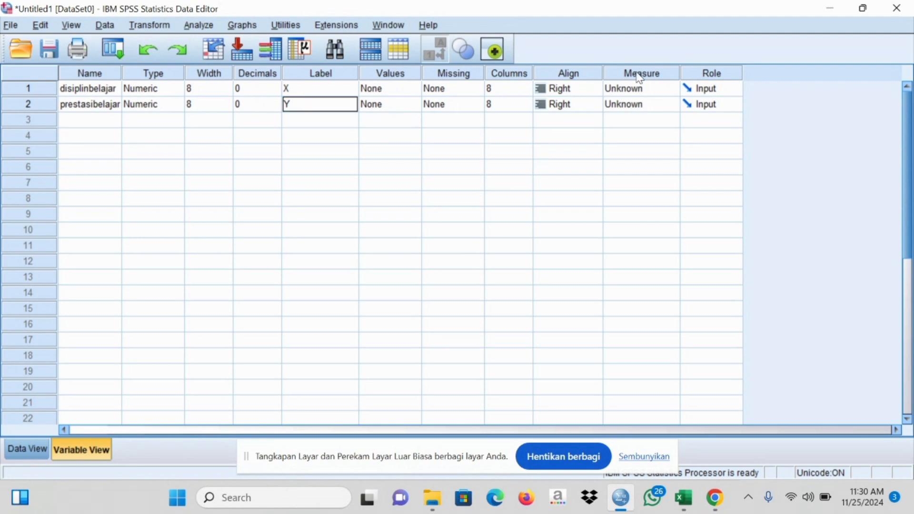
Set the measurement level of both variables to Scale.
{"action": "left_click", "coordinate": [652, 95]}
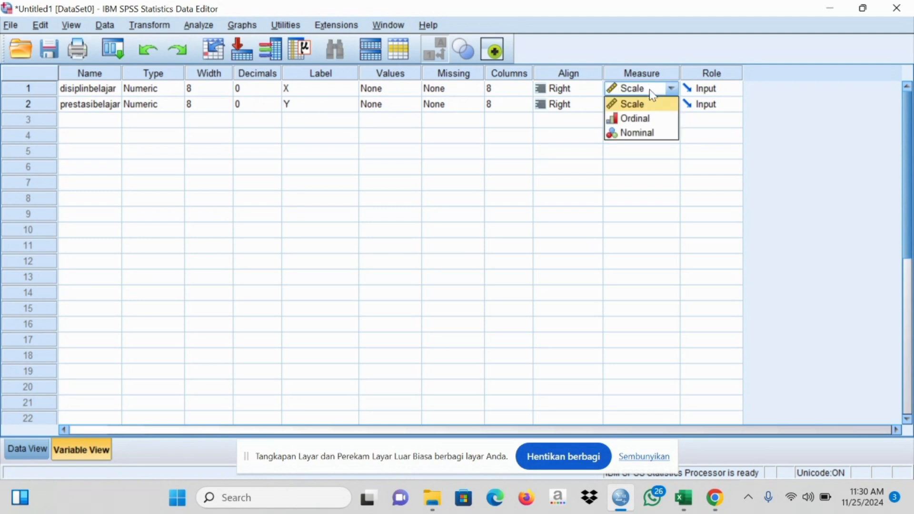
{"action": "left_click", "coordinate": [652, 105]}
{"action": "left_click", "coordinate": [653, 109]}
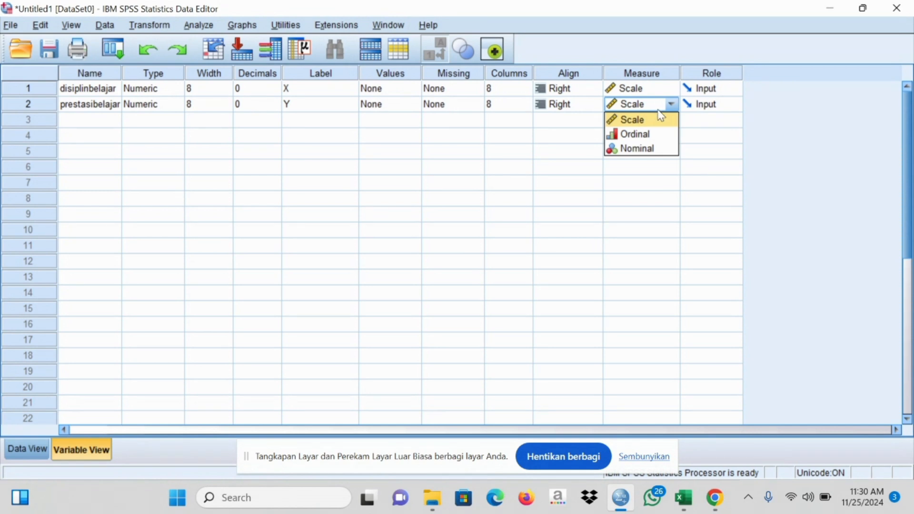
{"action": "left_click", "coordinate": [667, 125]}
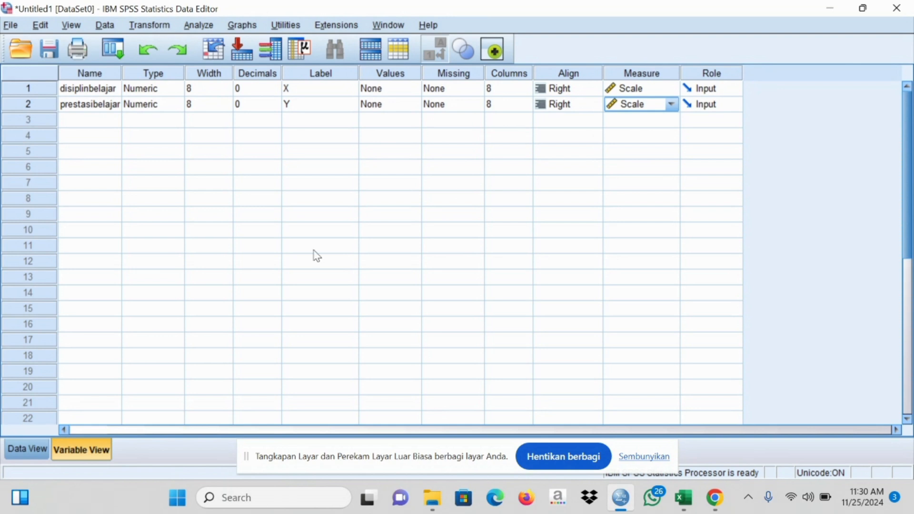
Start an Explore analysis from the data sheet with X and Y both in the dependent list.
{"action": "left_click", "coordinate": [26, 452]}
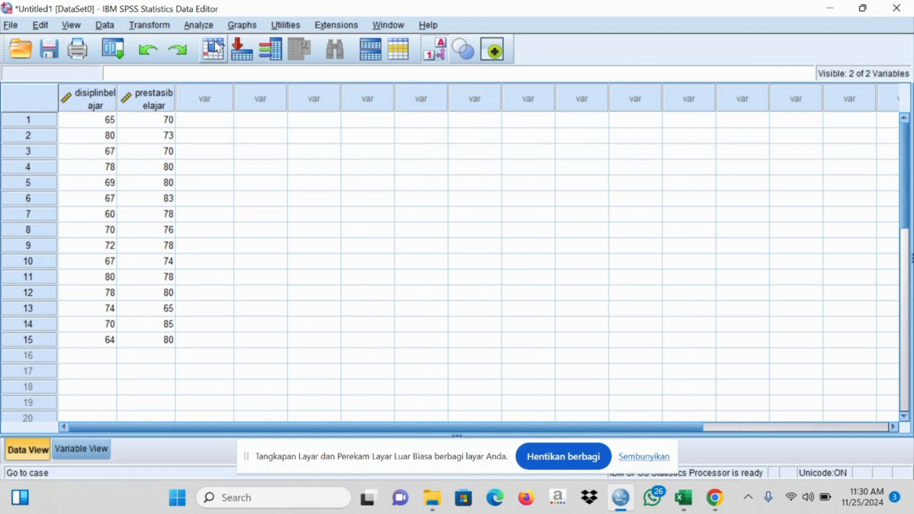
{"action": "left_click", "coordinate": [202, 26]}
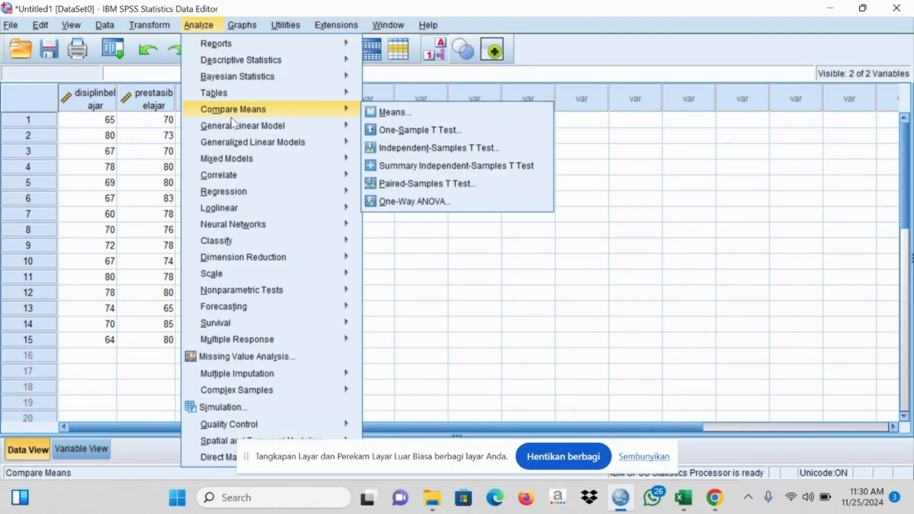
{"action": "mouse_move", "coordinate": [257, 64]}
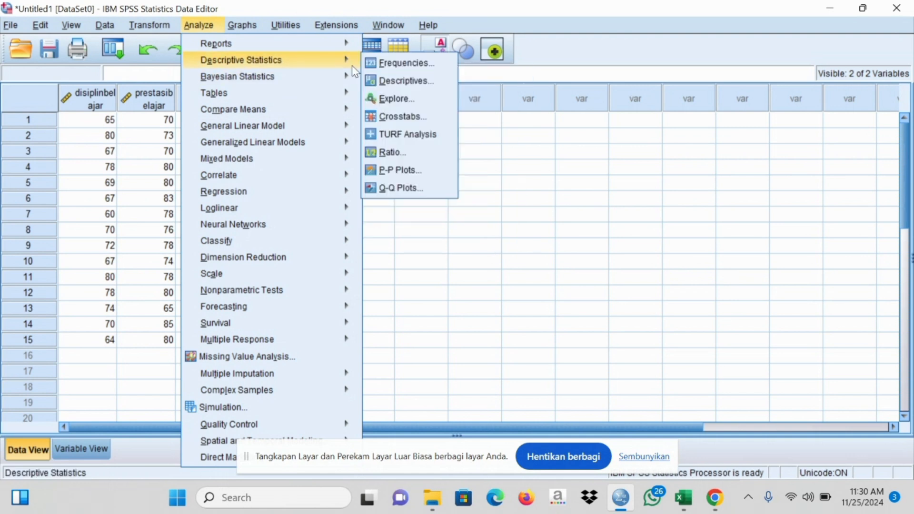
{"action": "left_click", "coordinate": [402, 101]}
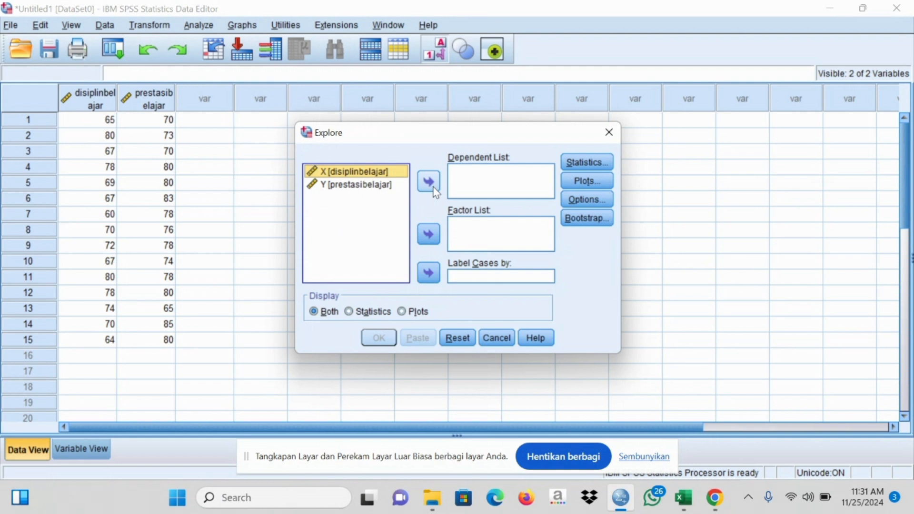
{"action": "left_click", "coordinate": [342, 190], "text": "shift"}
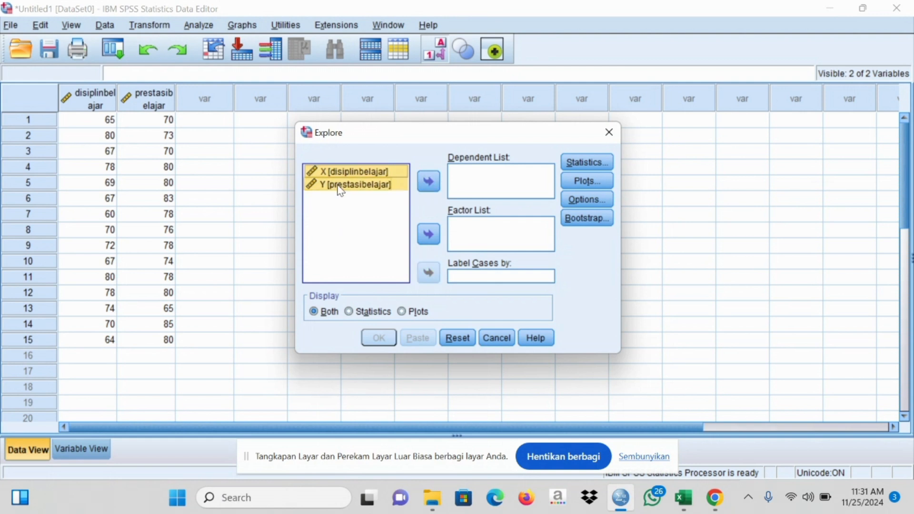
{"action": "left_click", "coordinate": [429, 182]}
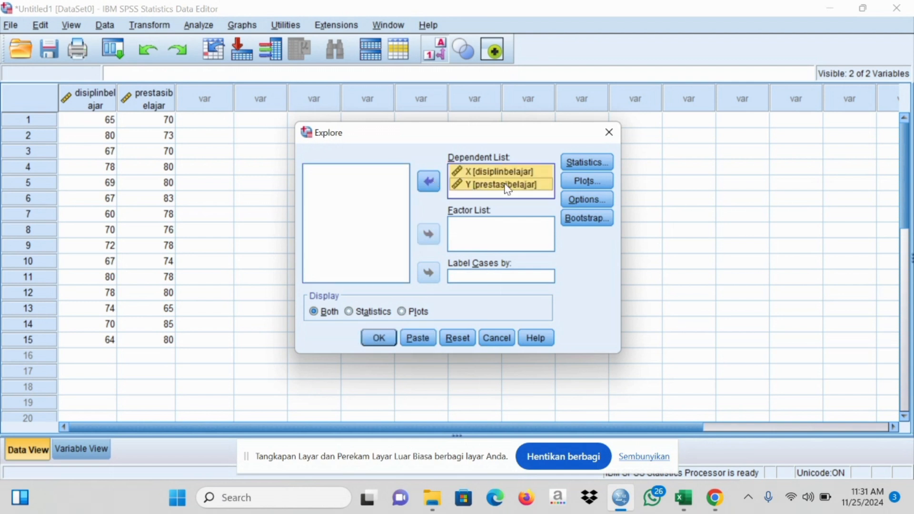
Run the Explore analysis with normality plots with tests enabled, and bring up the Tests of Normality table in the output.
{"action": "left_click", "coordinate": [585, 183]}
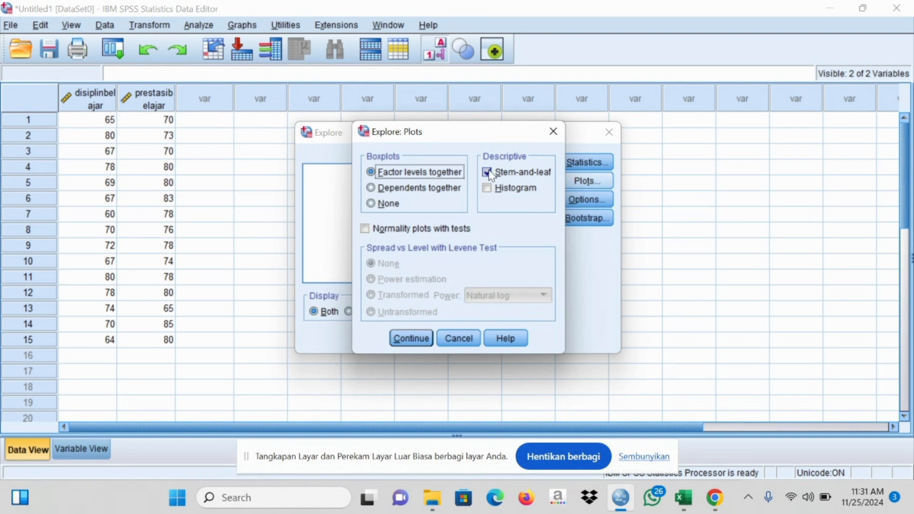
{"action": "left_click", "coordinate": [365, 231]}
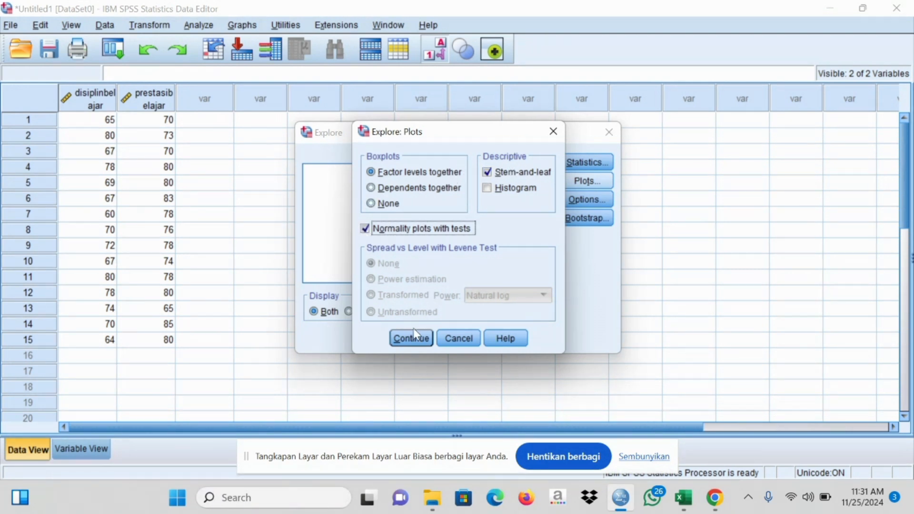
{"action": "left_click", "coordinate": [407, 346]}
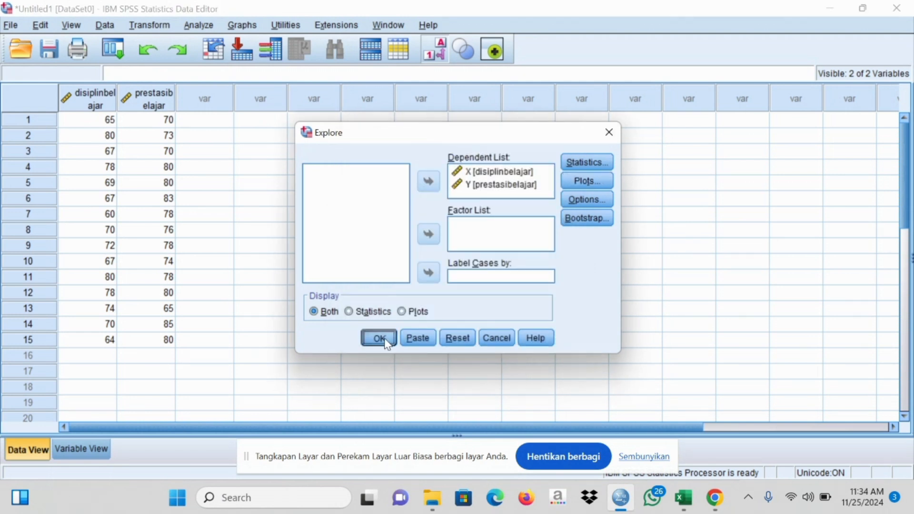
{"action": "left_click", "coordinate": [386, 338]}
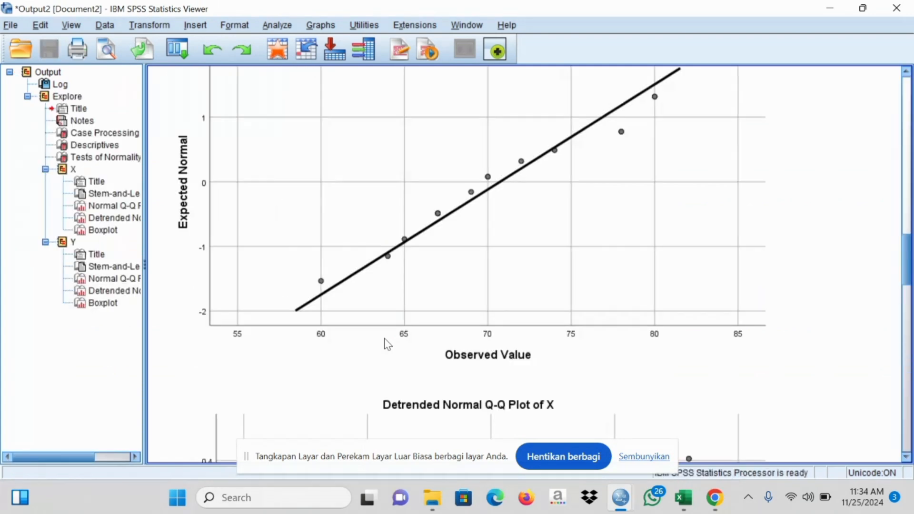
{"action": "left_click_drag", "start_coordinate": [909, 243], "coordinate": [882, 204]}
{"action": "left_click", "coordinate": [372, 248]}
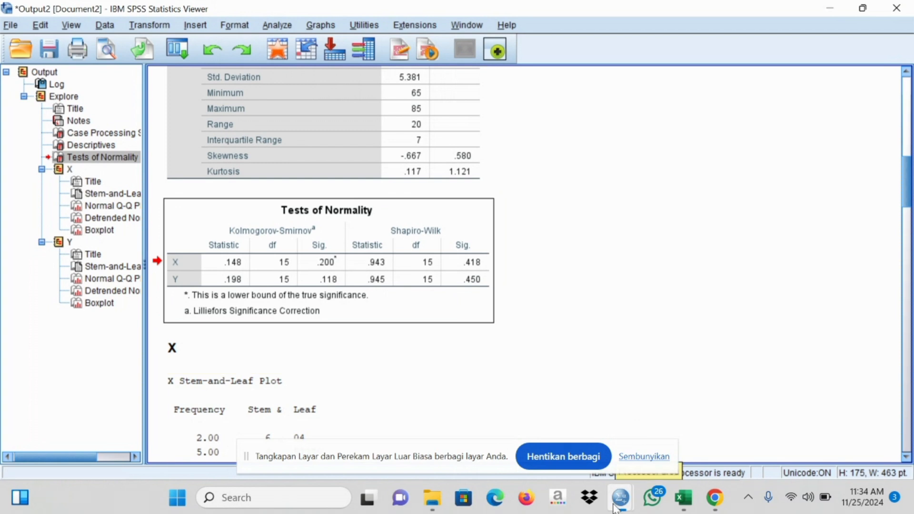
From the SPSS data sheet, set up a Bivariate Correlations analysis with X and Y as the variables.
{"action": "mouse_move", "coordinate": [615, 510]}
{"action": "left_click", "coordinate": [579, 440]}
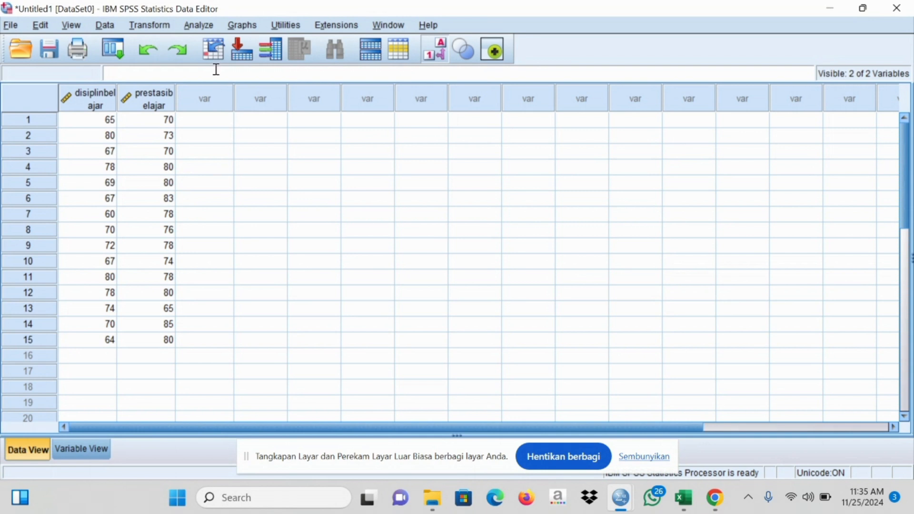
{"action": "left_click", "coordinate": [199, 27]}
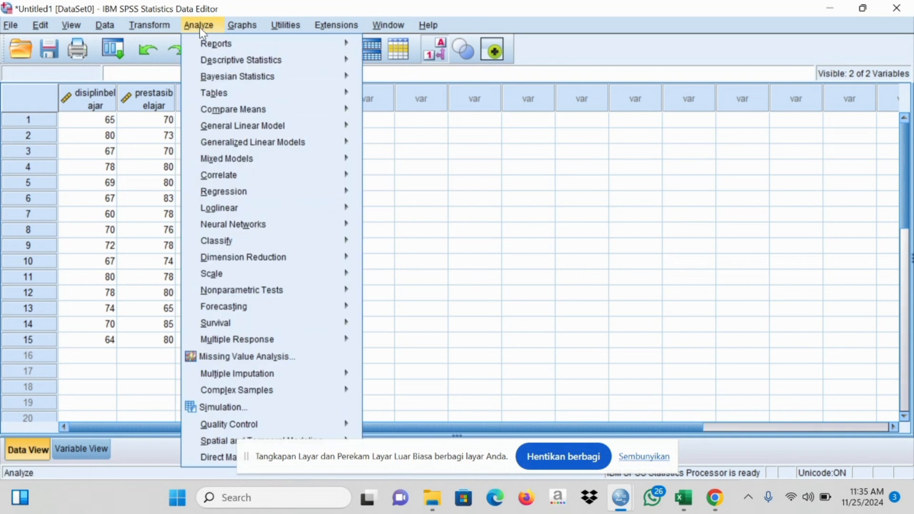
{"action": "mouse_move", "coordinate": [236, 176]}
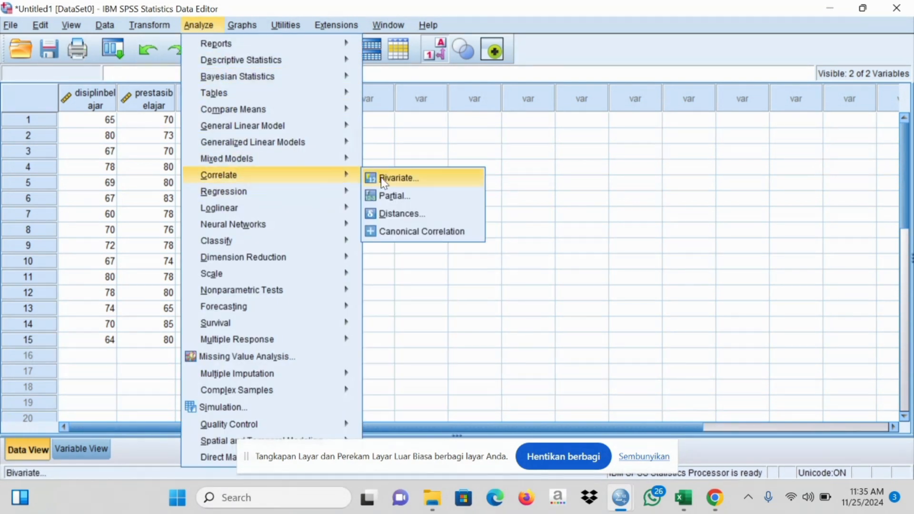
{"action": "left_click", "coordinate": [395, 179]}
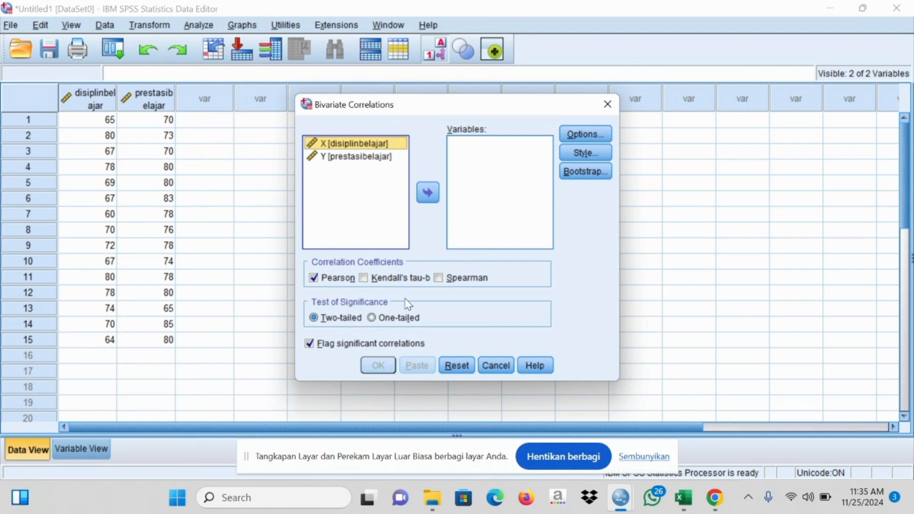
{"action": "left_click", "coordinate": [357, 157], "text": "shift"}
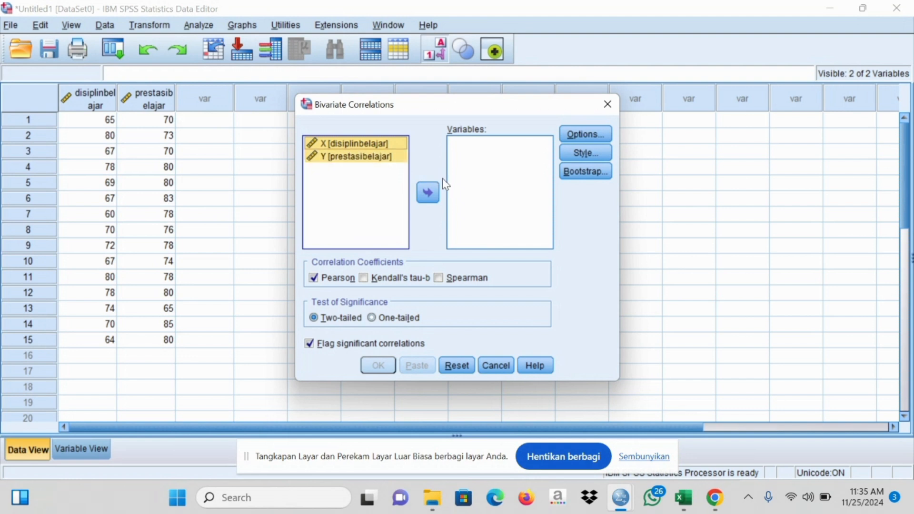
{"action": "left_click", "coordinate": [435, 195]}
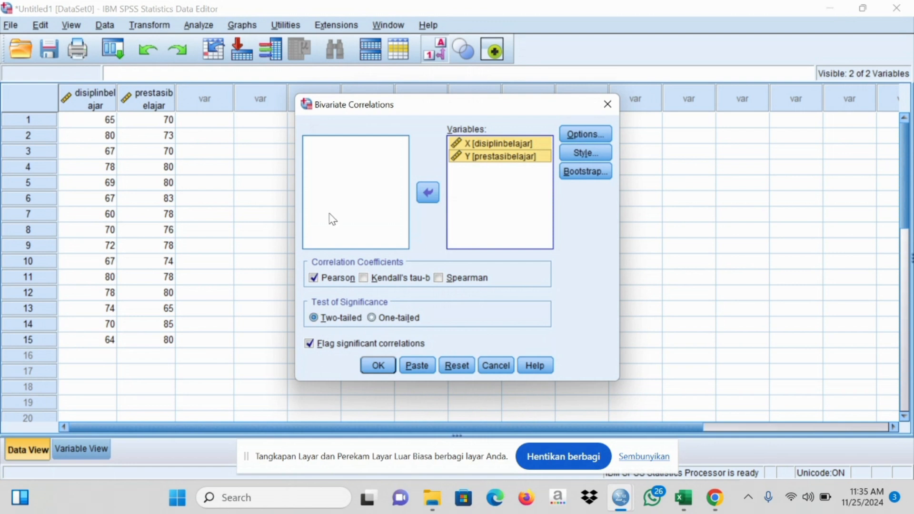
Run the two-tailed Pearson correlation and select the full Correlations table in the output.
{"action": "left_click", "coordinate": [378, 369]}
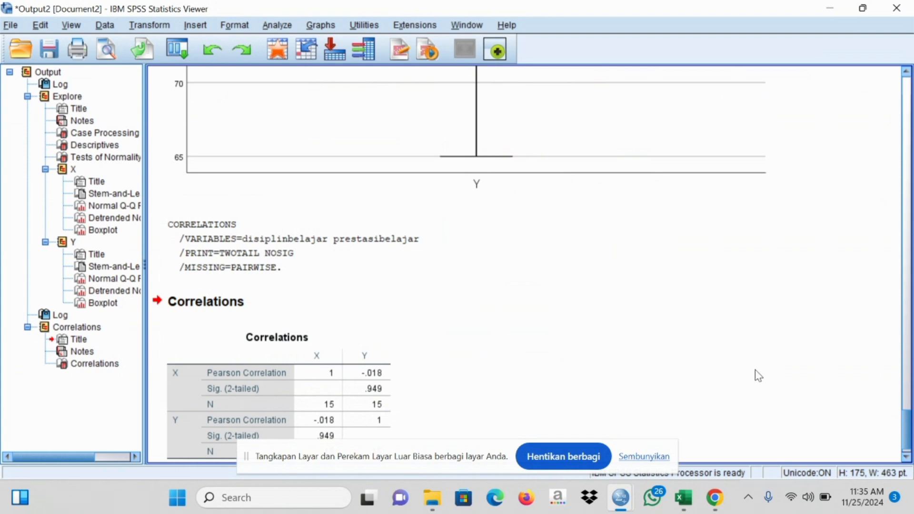
{"action": "left_click_drag", "start_coordinate": [909, 427], "coordinate": [909, 438]}
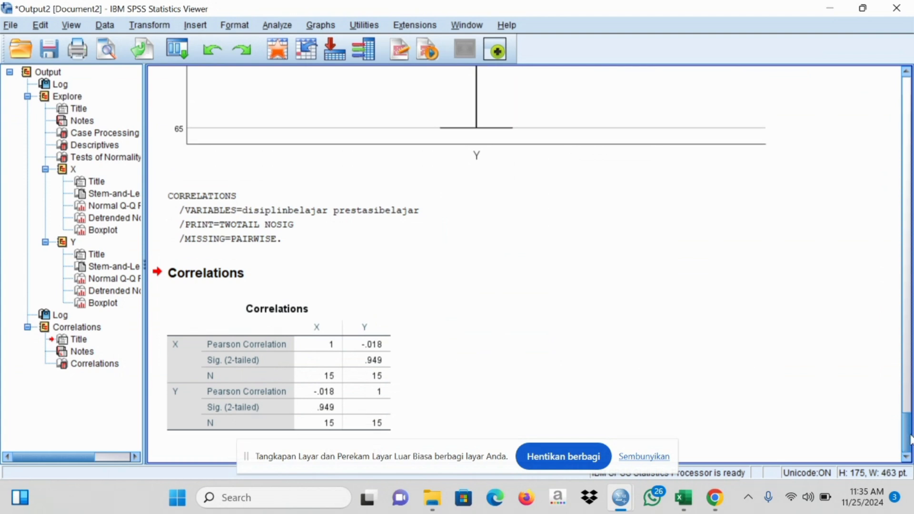
{"action": "left_click", "coordinate": [336, 370]}
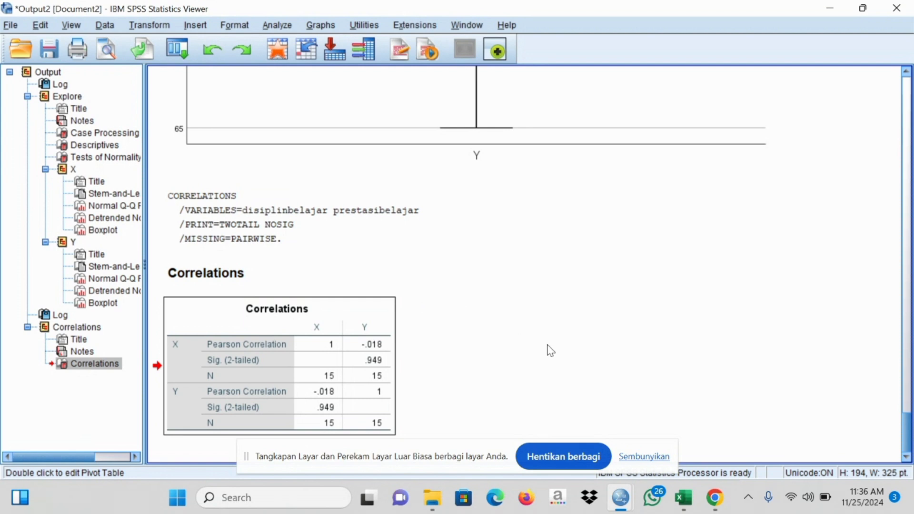
Check the Pearson significance criterion on the soal 1 sheet in Excel, then return to SPSS to review the correlation output and data sheet.
{"action": "mouse_move", "coordinate": [681, 500]}
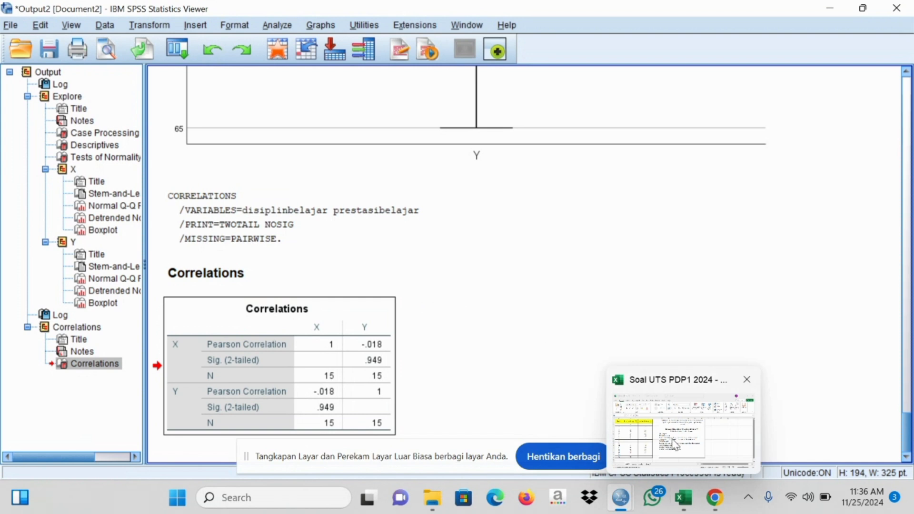
{"action": "left_click", "coordinate": [676, 444]}
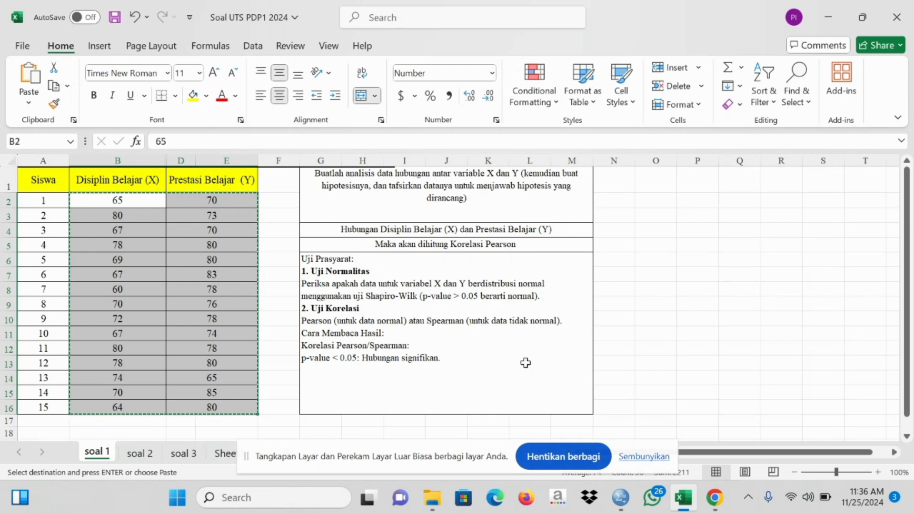
{"action": "mouse_move", "coordinate": [670, 496]}
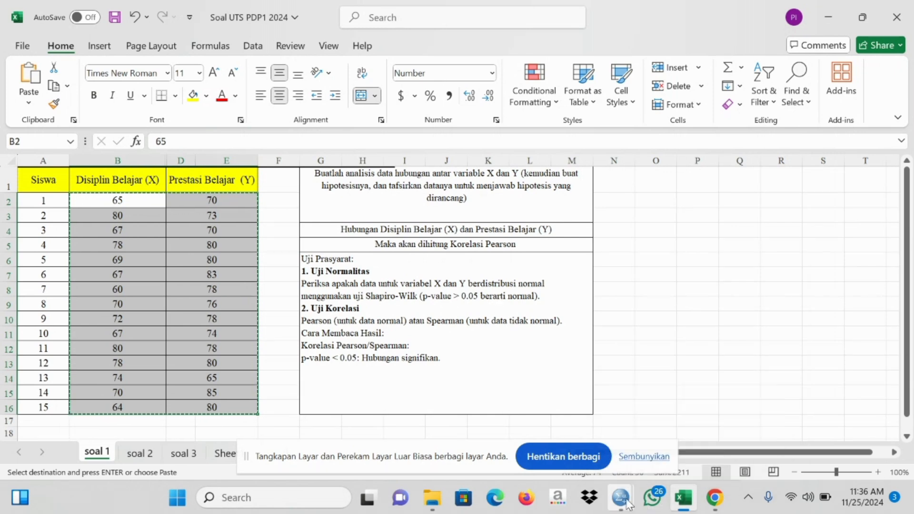
{"action": "mouse_move", "coordinate": [620, 497]}
{"action": "left_click", "coordinate": [677, 450]}
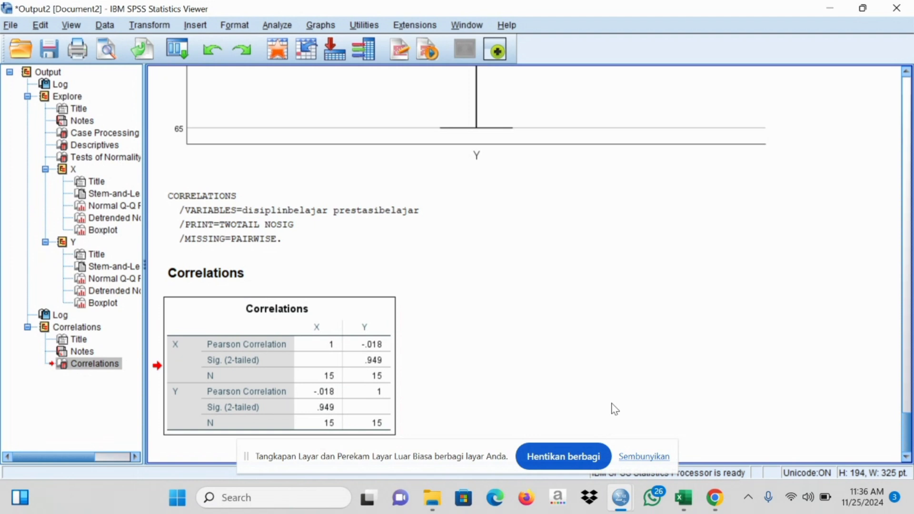
{"action": "mouse_move", "coordinate": [689, 507]}
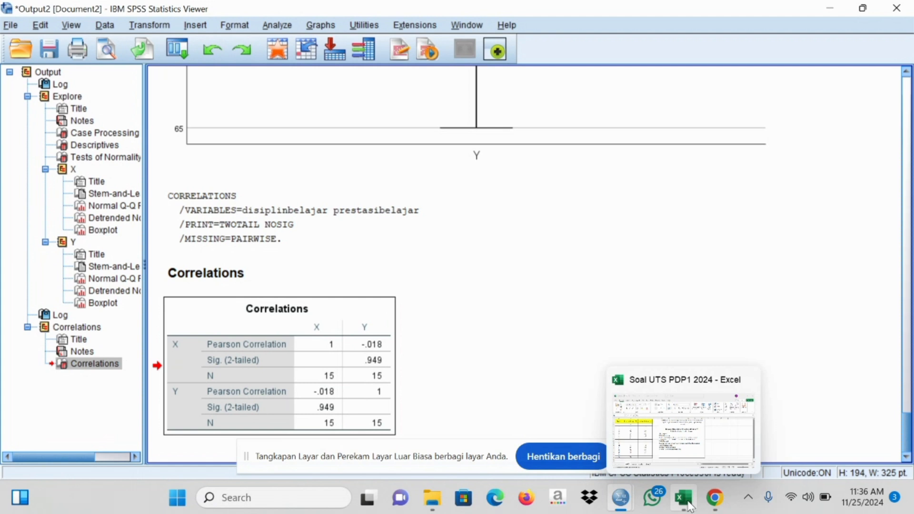
{"action": "mouse_move", "coordinate": [620, 497]}
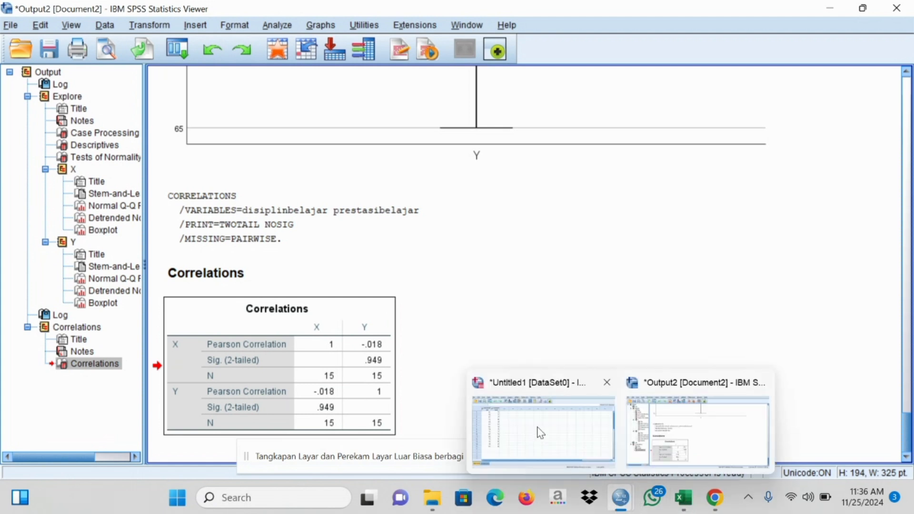
{"action": "left_click", "coordinate": [536, 425]}
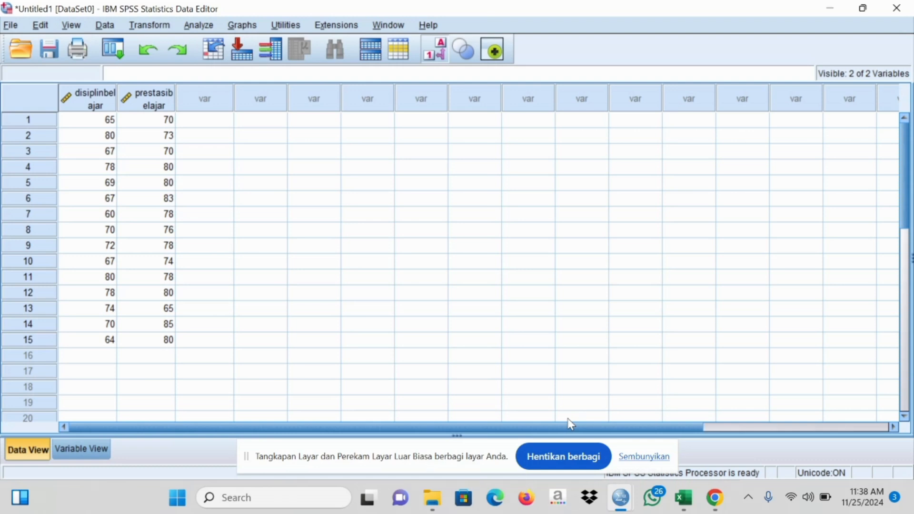
Switch to Excel and copy the X1, X2 and Y scores of all 50 rows on the soal 2 sheet.
{"action": "left_click", "coordinate": [684, 498]}
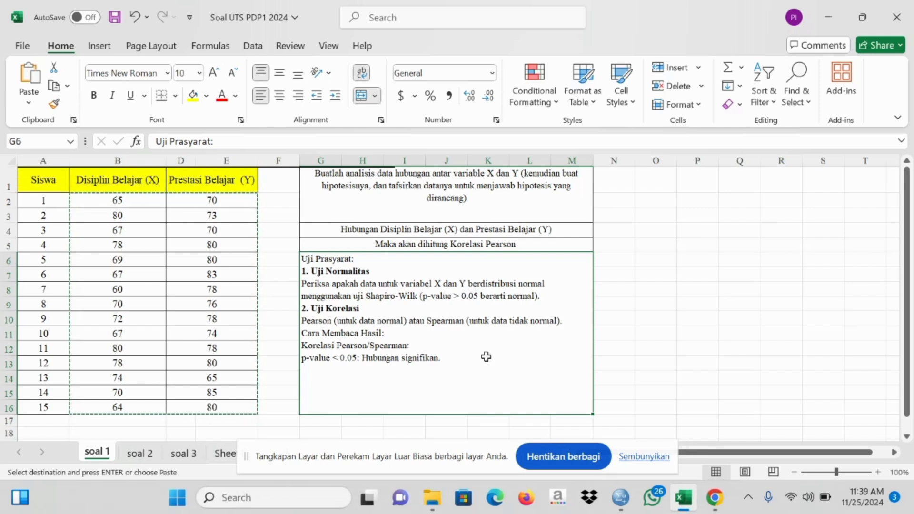
{"action": "left_click", "coordinate": [147, 459]}
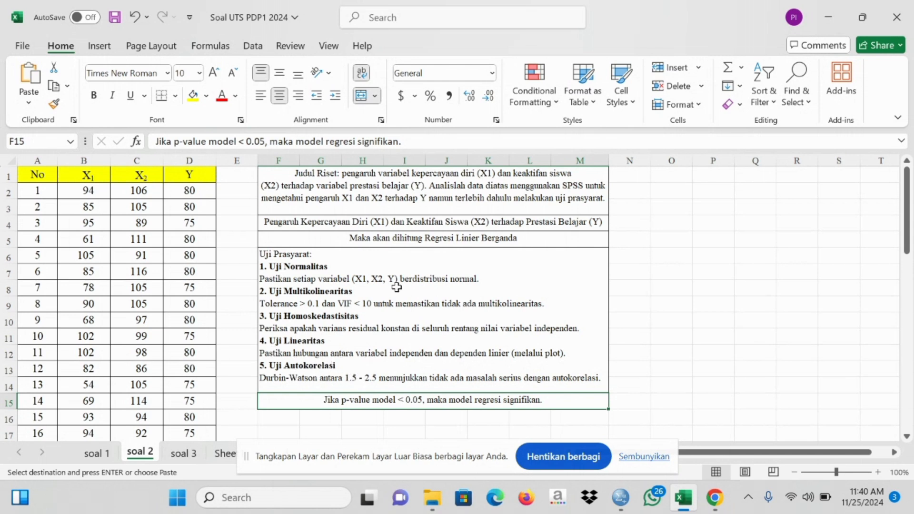
{"action": "left_click_drag", "start_coordinate": [98, 193], "coordinate": [183, 404]}
{"action": "key", "text": "ctrl+c"}
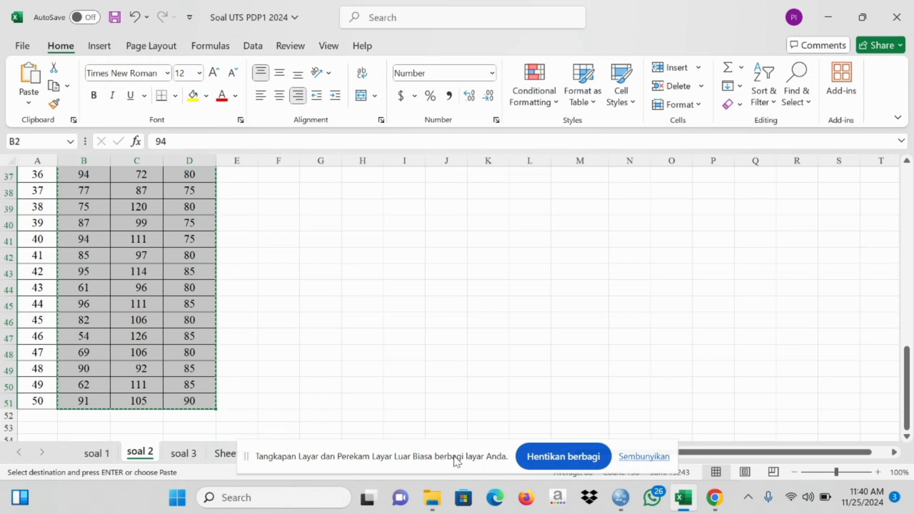
Switch to the SPSS data sheet, clear the disiplinbelajar and prestasibelajar variables, and paste the copied scores in their place.
{"action": "mouse_move", "coordinate": [624, 498]}
{"action": "left_click", "coordinate": [563, 419]}
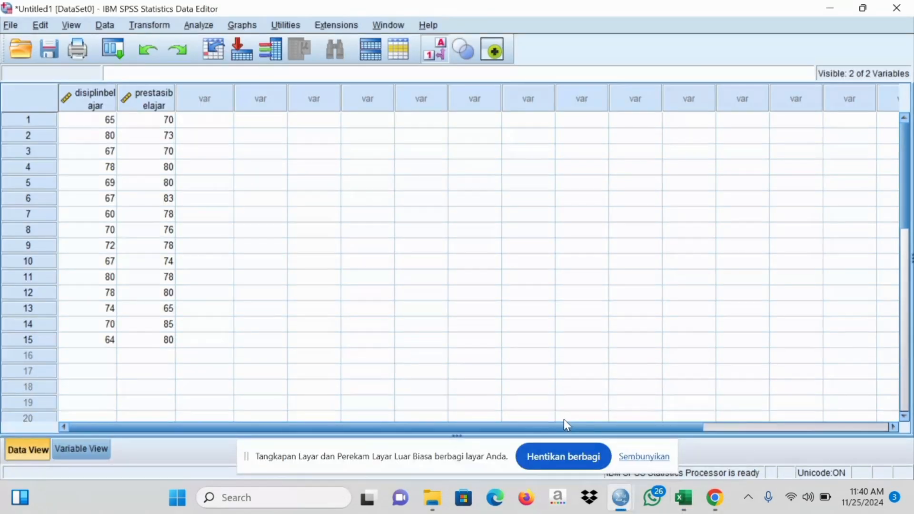
{"action": "left_click", "coordinate": [101, 108]}
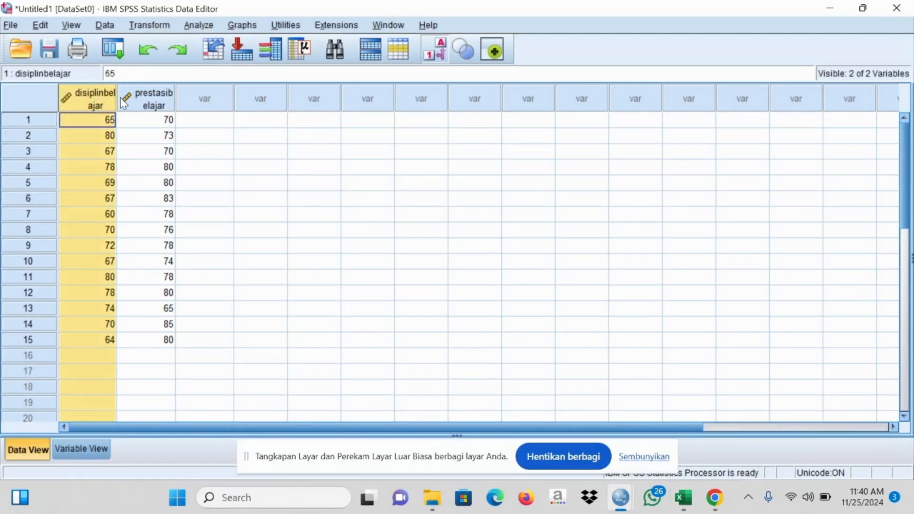
{"action": "left_click", "coordinate": [159, 98], "text": "shift"}
{"action": "right_click", "coordinate": [159, 98]}
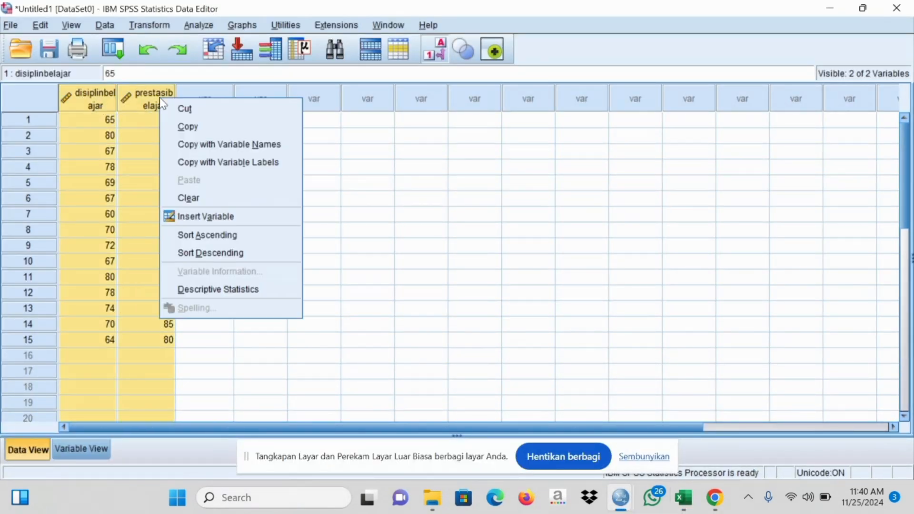
{"action": "left_click", "coordinate": [209, 194]}
{"action": "key", "text": "ctrl+v"}
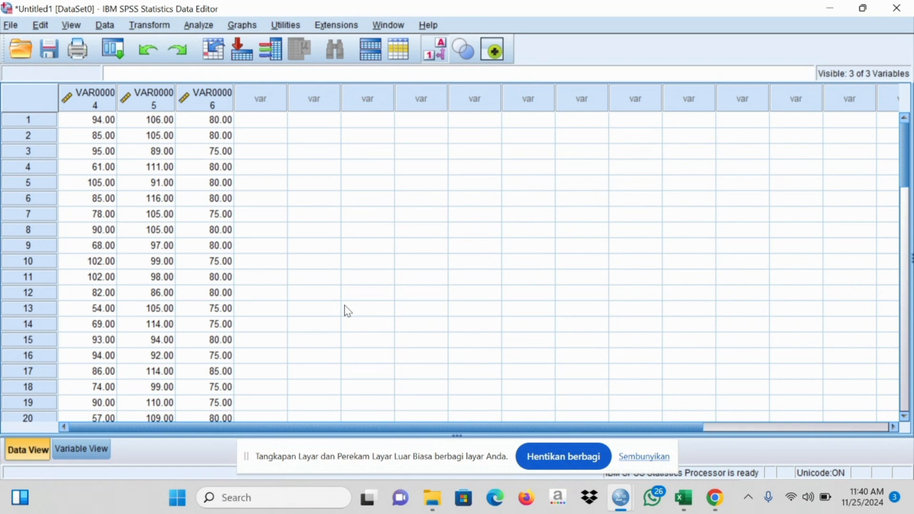
Look up what X1, X2 and Y stand for on the soal 2 sheet in Excel, and return to the SPSS variable definitions.
{"action": "left_click", "coordinate": [84, 450]}
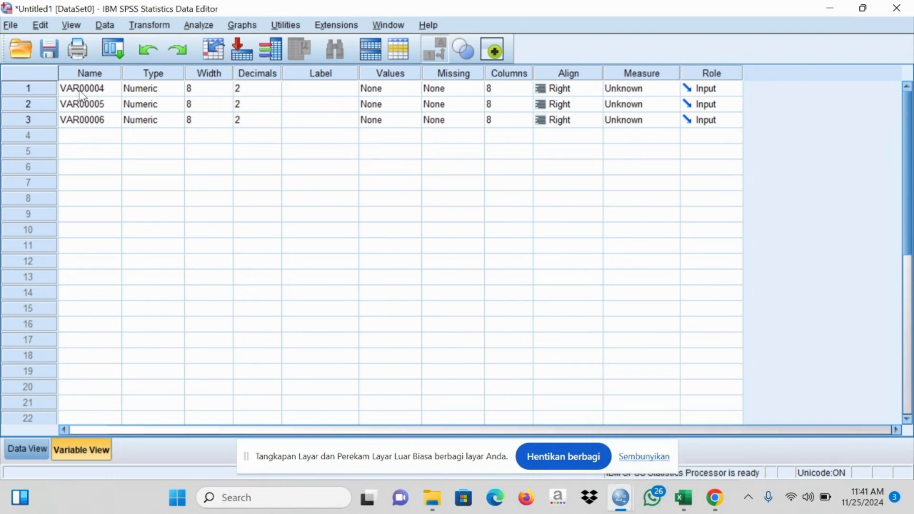
{"action": "mouse_move", "coordinate": [688, 498]}
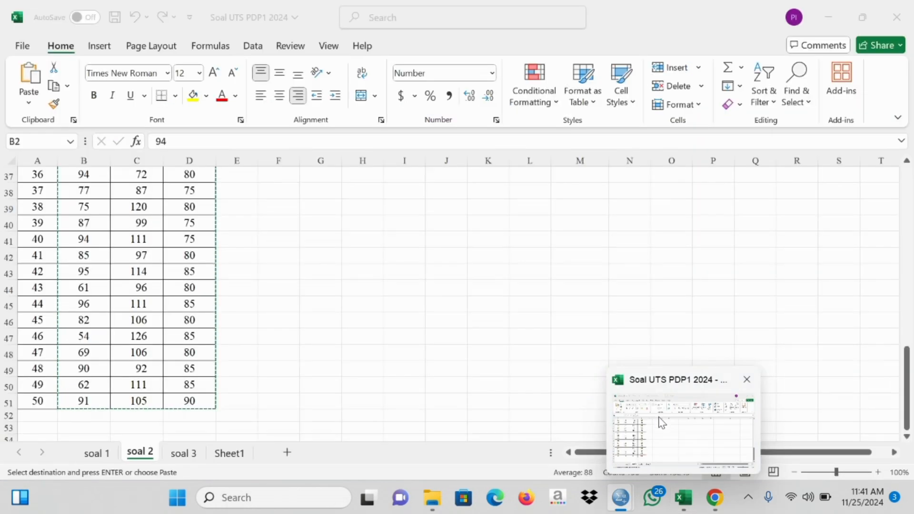
{"action": "left_click", "coordinate": [661, 421]}
{"action": "left_click_drag", "start_coordinate": [907, 380], "coordinate": [906, 190]}
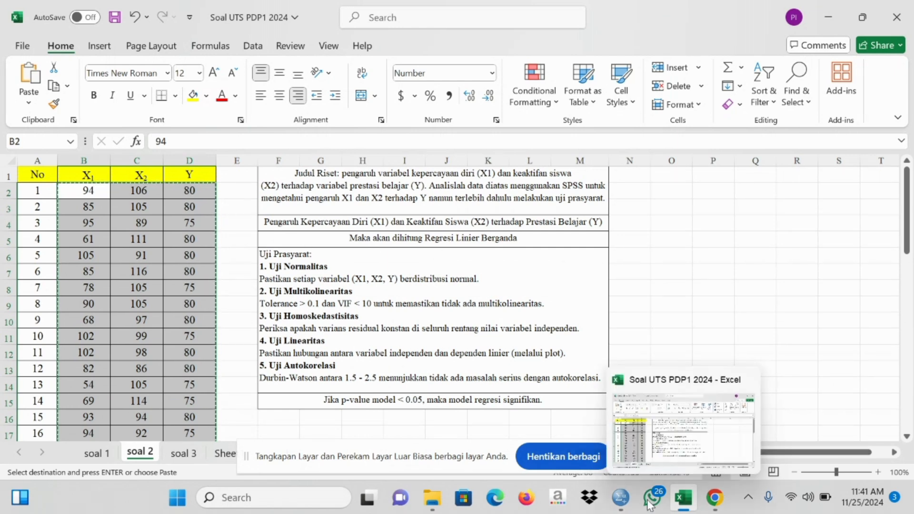
{"action": "mouse_move", "coordinate": [620, 502]}
{"action": "left_click", "coordinate": [556, 398]}
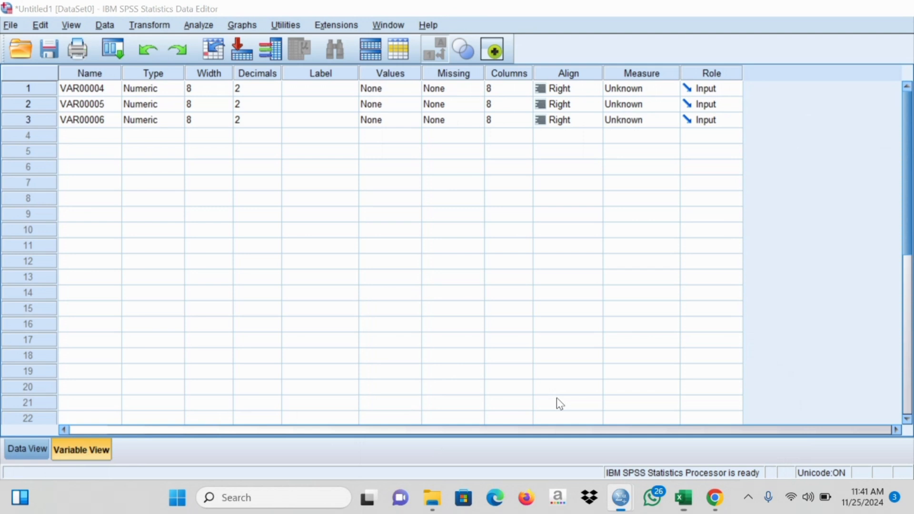
Rename the first variable KEPERCAYAANDIRI.
{"action": "left_click", "coordinate": [102, 87]}
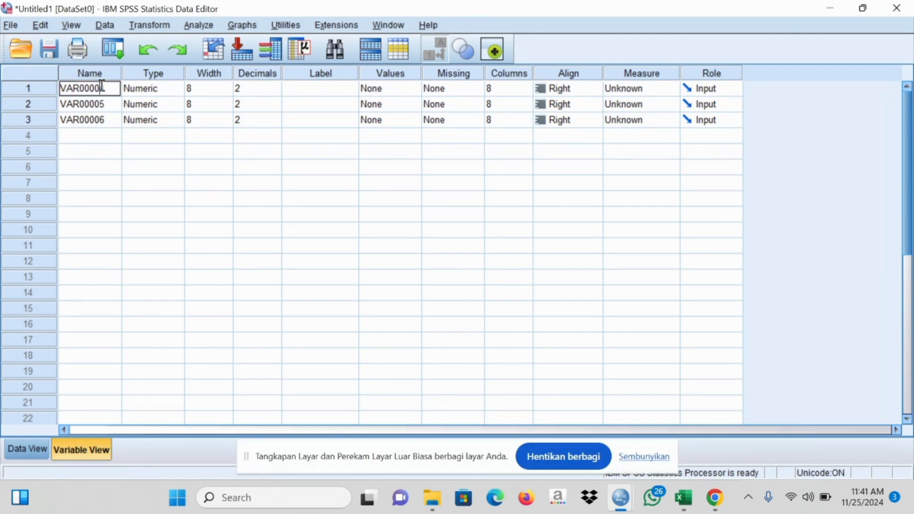
{"action": "double_click", "coordinate": [101, 87]}
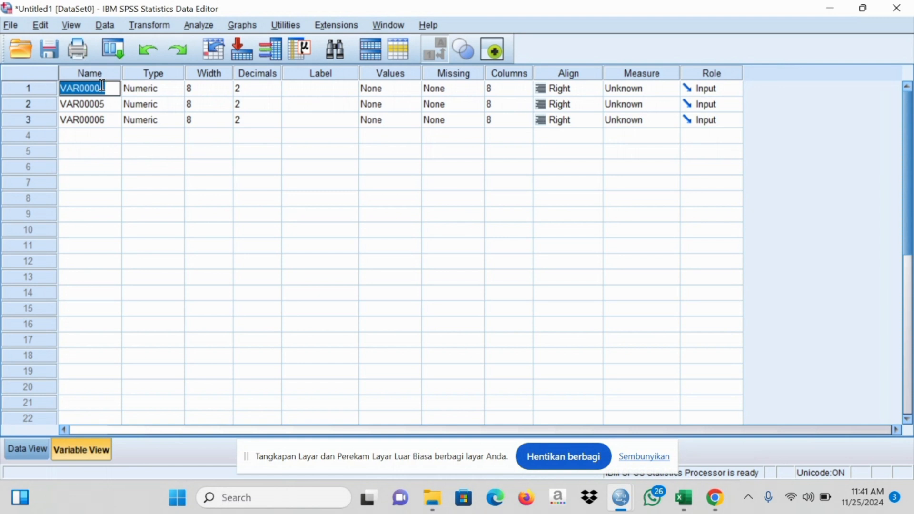
{"action": "type", "text": "KEPERCAYAAN"}
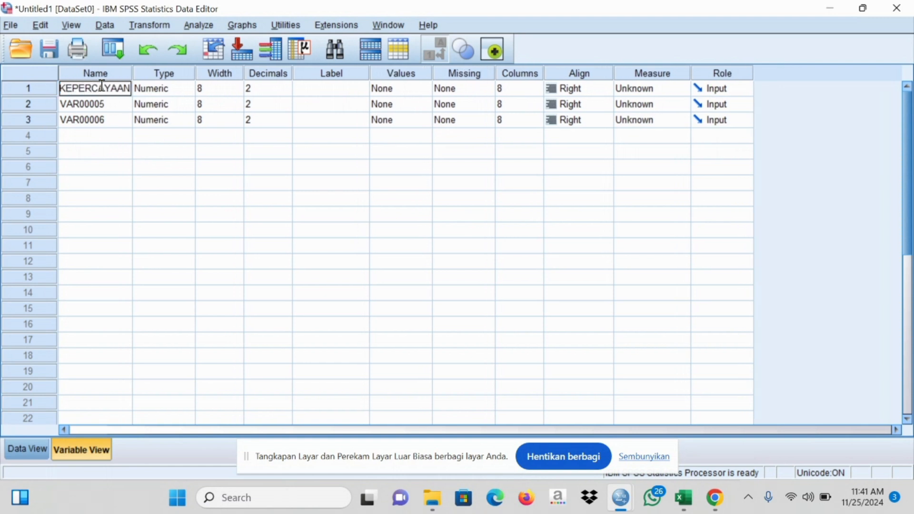
{"action": "type", "text": "DIRI"}
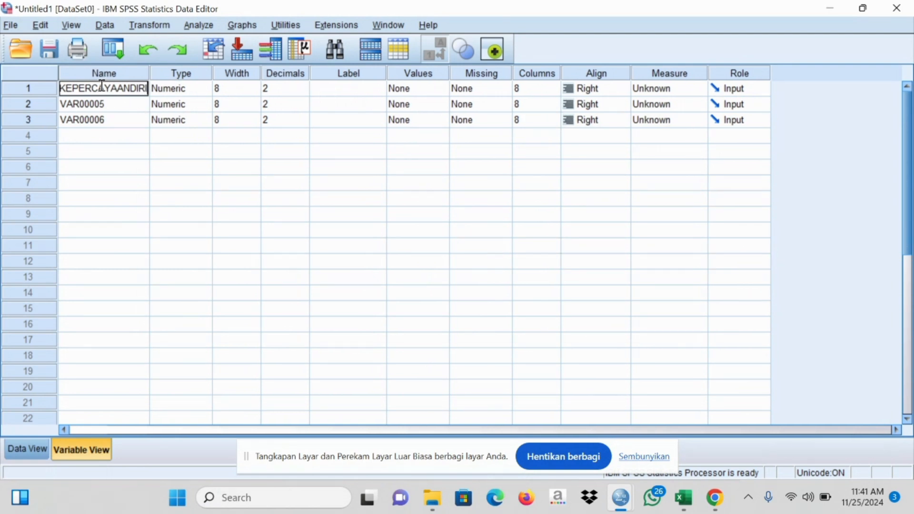
Rename the third variable KEAKTIFANSISWA.
{"action": "left_click", "coordinate": [112, 118]}
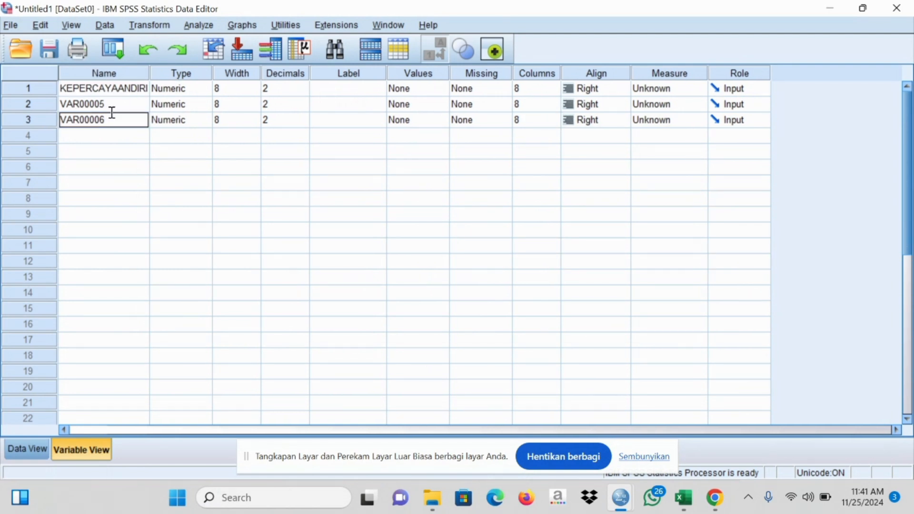
{"action": "double_click", "coordinate": [113, 114]}
{"action": "type", "text": "KEAKTIFANSISWA"}
Copy the third variable's name KEAKTIFANSISWA and try to use it as the second variable's name.
{"action": "double_click", "coordinate": [120, 118]}
{"action": "key", "text": "ctrl+c"}
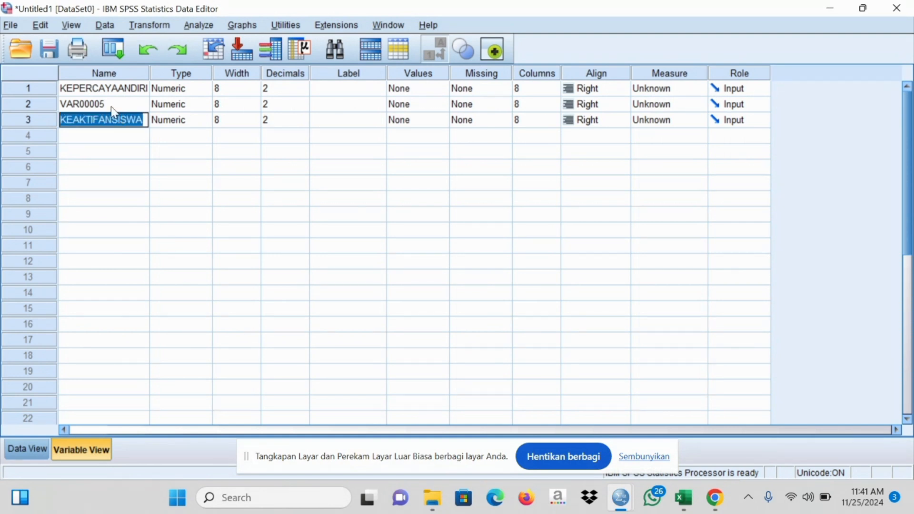
{"action": "left_click", "coordinate": [111, 106]}
{"action": "double_click", "coordinate": [112, 106]}
{"action": "key", "text": "ctrl+v"}
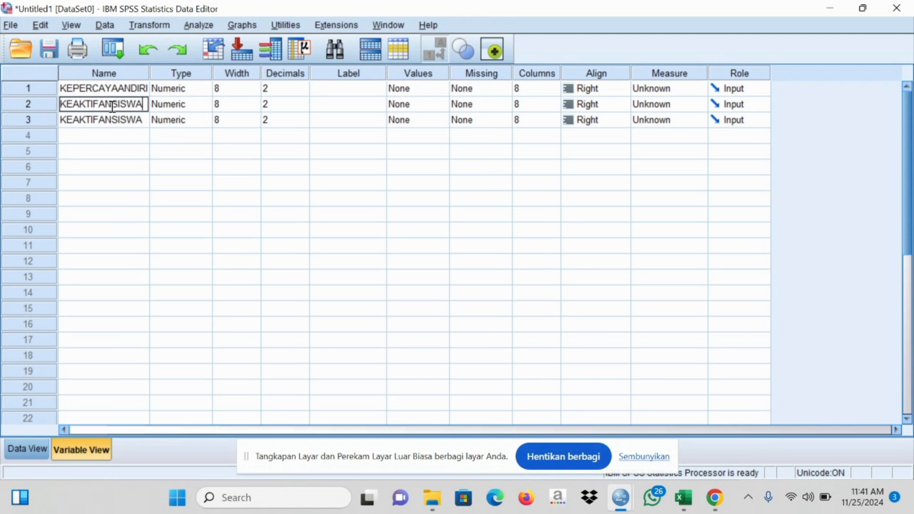
{"action": "left_click", "coordinate": [123, 128]}
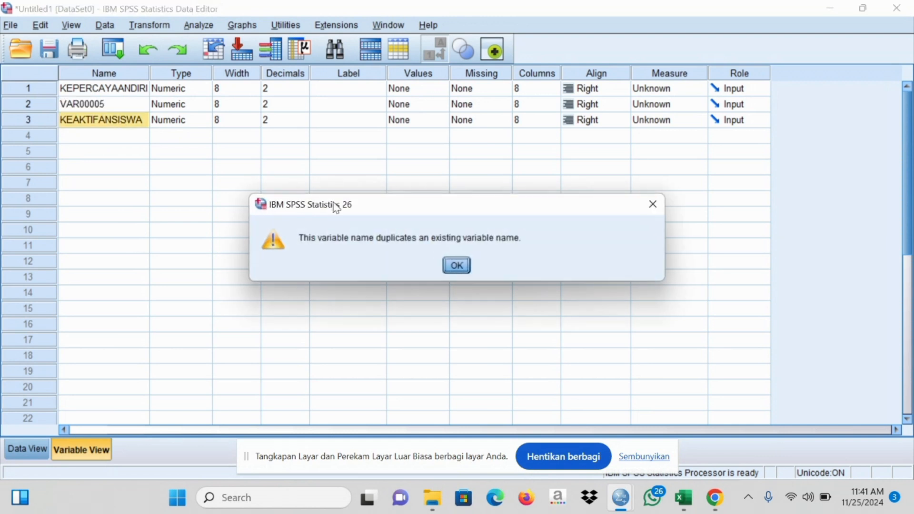
{"action": "left_click", "coordinate": [464, 262]}
Rename the second variable KEAKTIFANSISWAA, using the copied name with an extra A.
{"action": "left_click", "coordinate": [106, 105]}
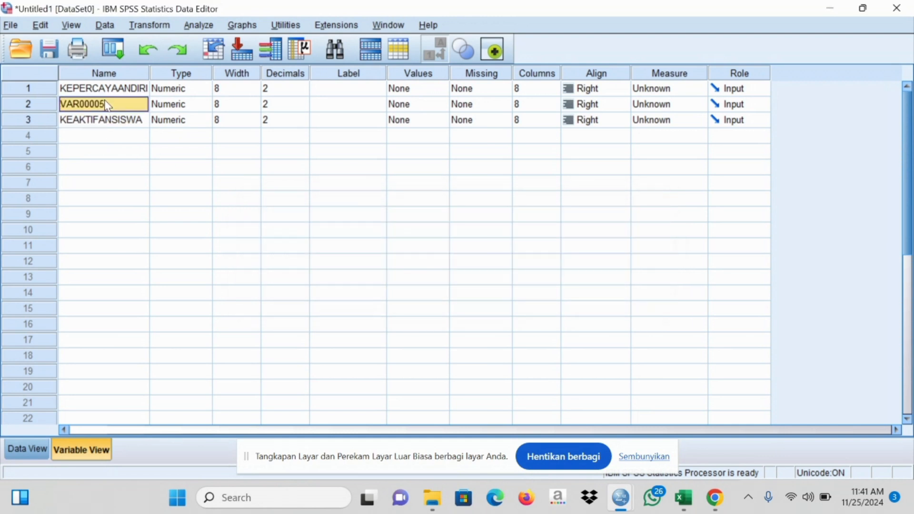
{"action": "double_click", "coordinate": [106, 103]}
{"action": "key", "text": "ctrl+v"}
{"action": "key", "text": "BackSpace"}
{"action": "type", "text": "AA"}
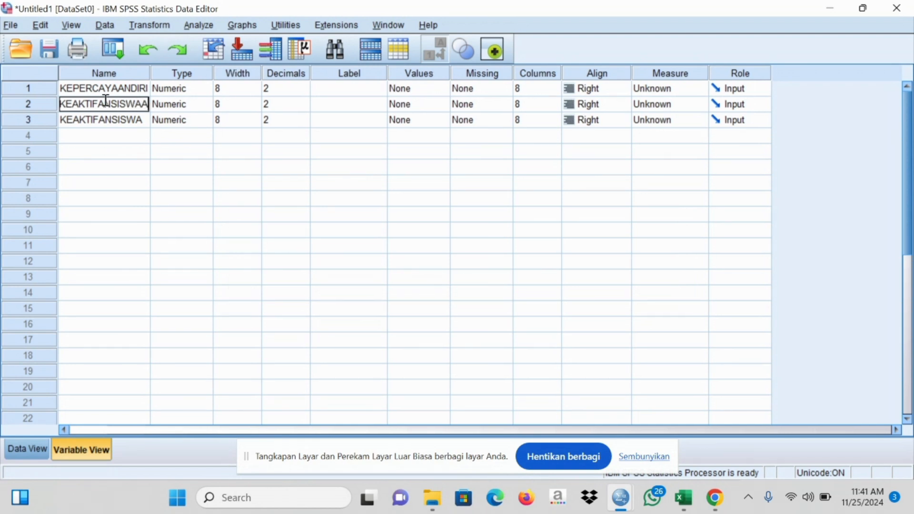
Rename the third variable PRESTASIBELAJAR.
{"action": "left_click", "coordinate": [130, 123]}
{"action": "double_click", "coordinate": [131, 123]}
{"action": "double_click", "coordinate": [130, 121]}
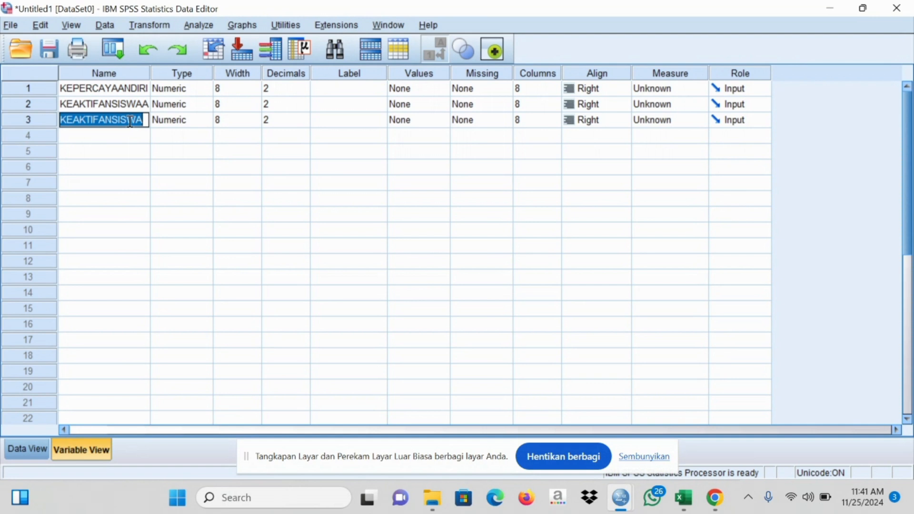
{"action": "type", "text": "PRESTASI"}
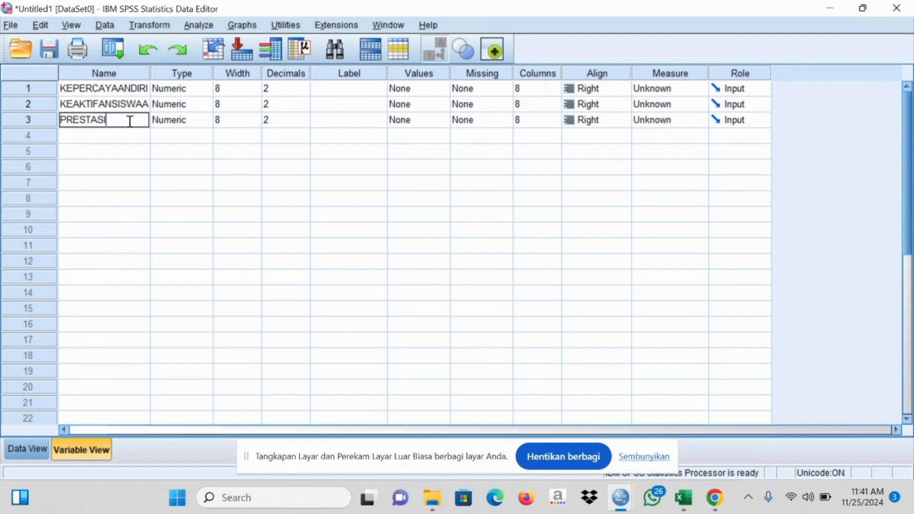
{"action": "type", "text": "BELAJAR"}
Set the decimals of all three variables to 0.
{"action": "left_click", "coordinate": [308, 91]}
{"action": "left_click", "coordinate": [305, 108]}
{"action": "left_click", "coordinate": [305, 108]}
{"action": "left_click", "coordinate": [305, 122]}
{"action": "left_click", "coordinate": [305, 123]}
{"action": "left_click", "coordinate": [305, 122]}
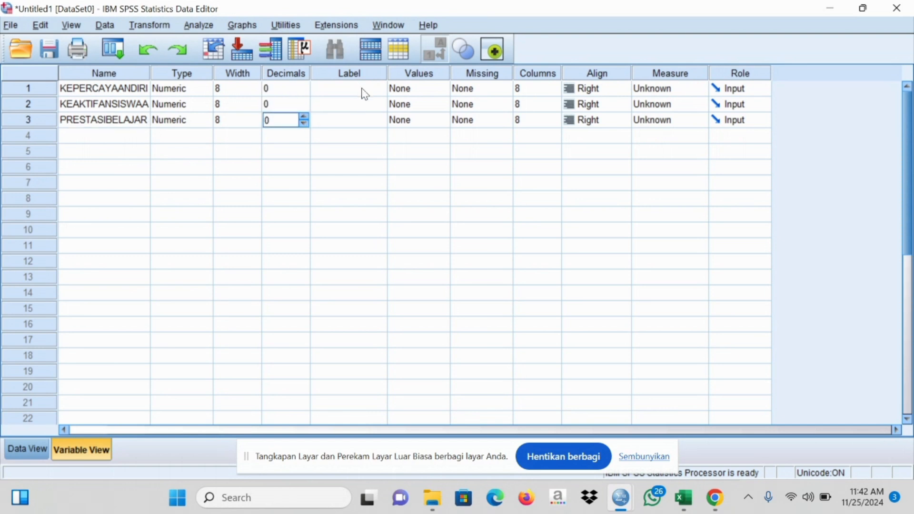
Label the three variables X1, X2 and Y in order.
{"action": "left_click", "coordinate": [363, 90]}
{"action": "type", "text": "X1"}
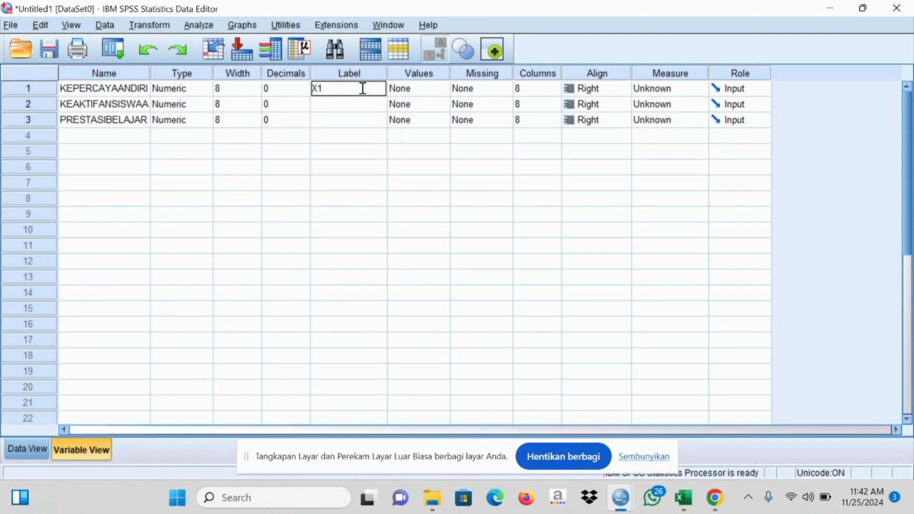
{"action": "key", "text": "Return"}
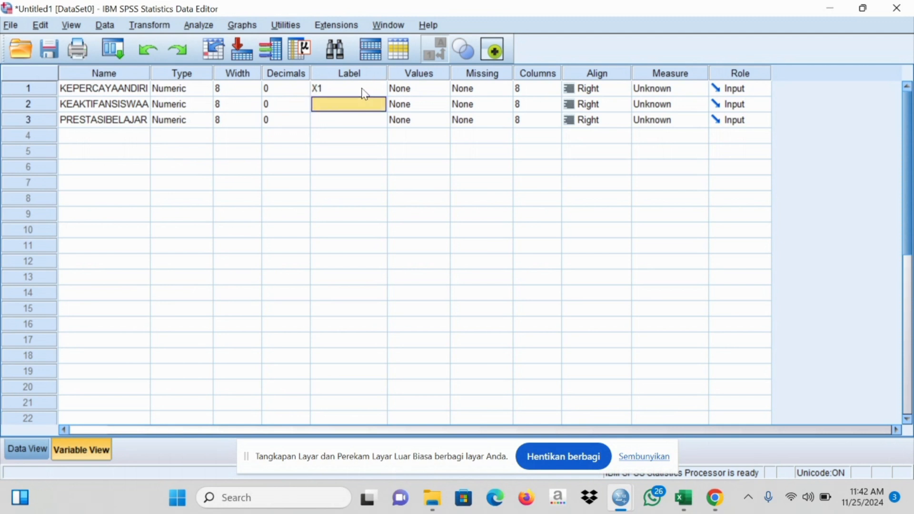
{"action": "type", "text": "X2"}
{"action": "key", "text": "Return"}
{"action": "type", "text": "Y"}
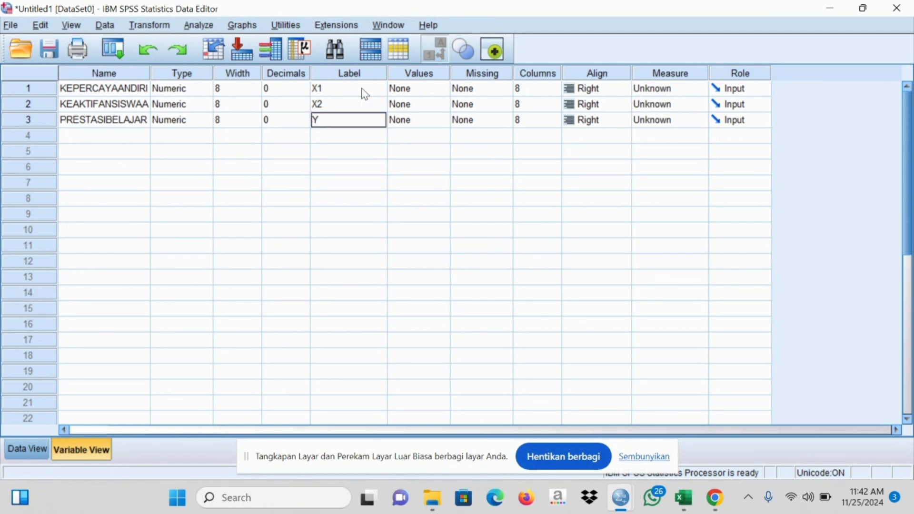
Set the measurement level of all three variables to Scale.
{"action": "left_click", "coordinate": [658, 90]}
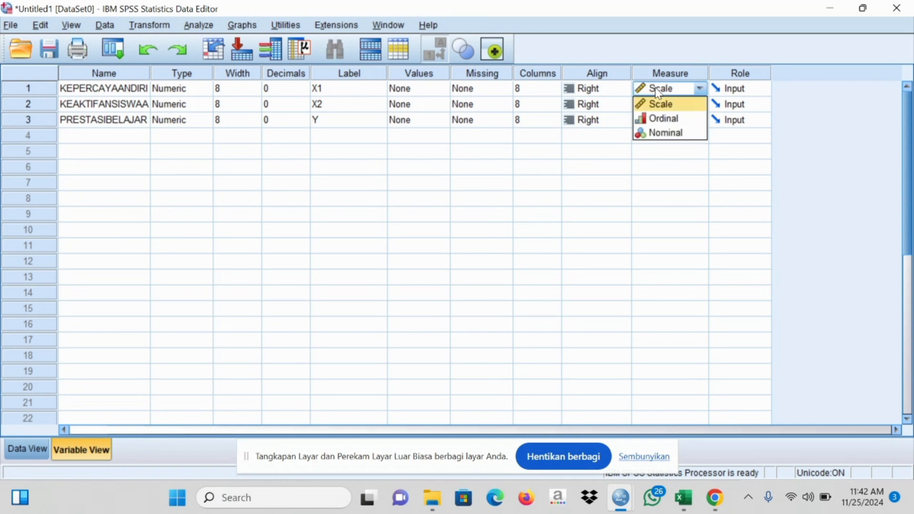
{"action": "left_click", "coordinate": [664, 106]}
{"action": "left_click", "coordinate": [663, 105]}
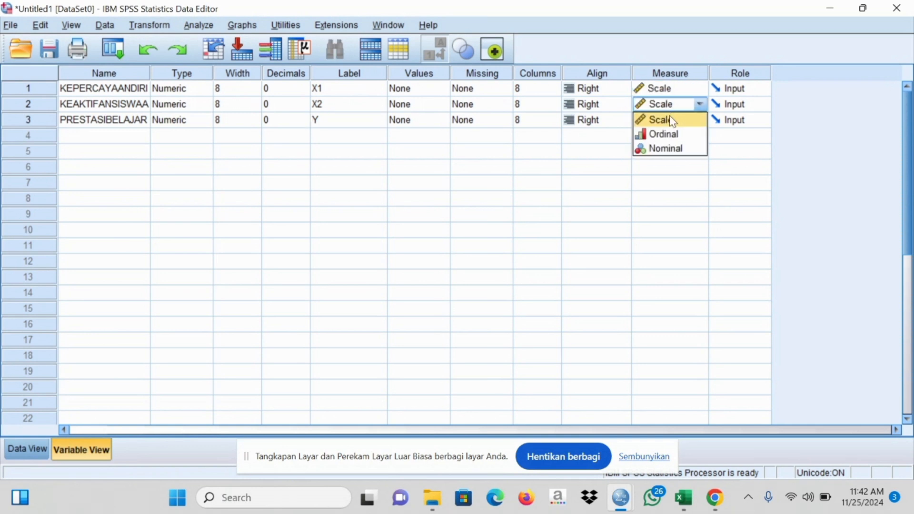
{"action": "left_click", "coordinate": [676, 125]}
{"action": "left_click", "coordinate": [676, 125]}
{"action": "left_click", "coordinate": [679, 136]}
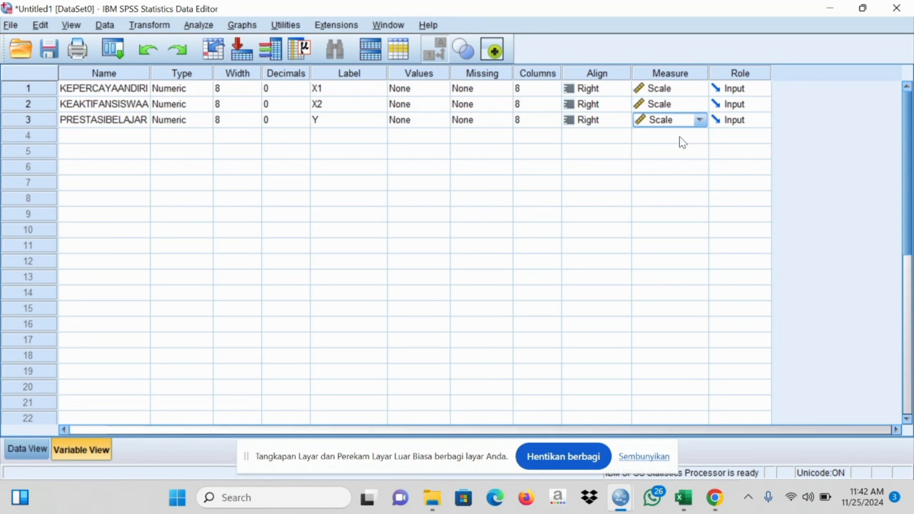
Set up a linear regression on the data with Y (PRESTASIBELAJAR) as the dependent and X1 and X2 as independent variables.
{"action": "left_click", "coordinate": [26, 450]}
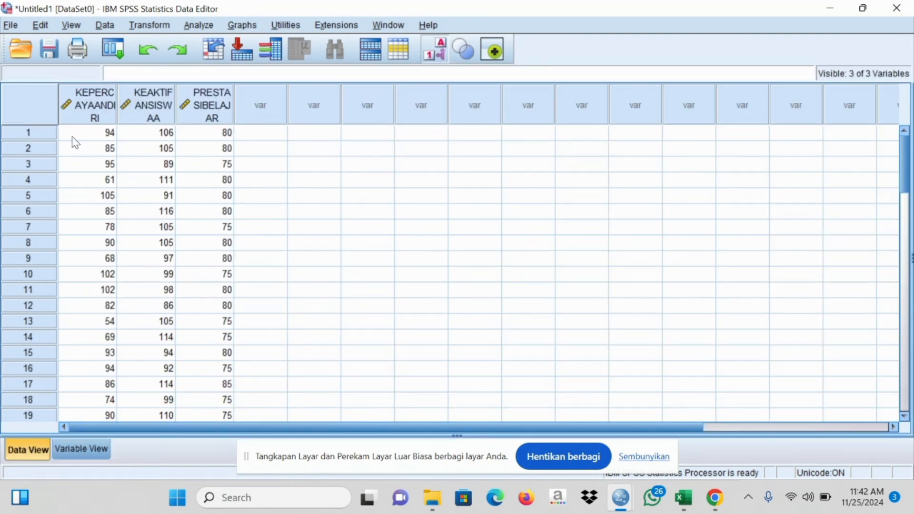
{"action": "mouse_move", "coordinate": [186, 111]}
{"action": "left_click", "coordinate": [199, 24]}
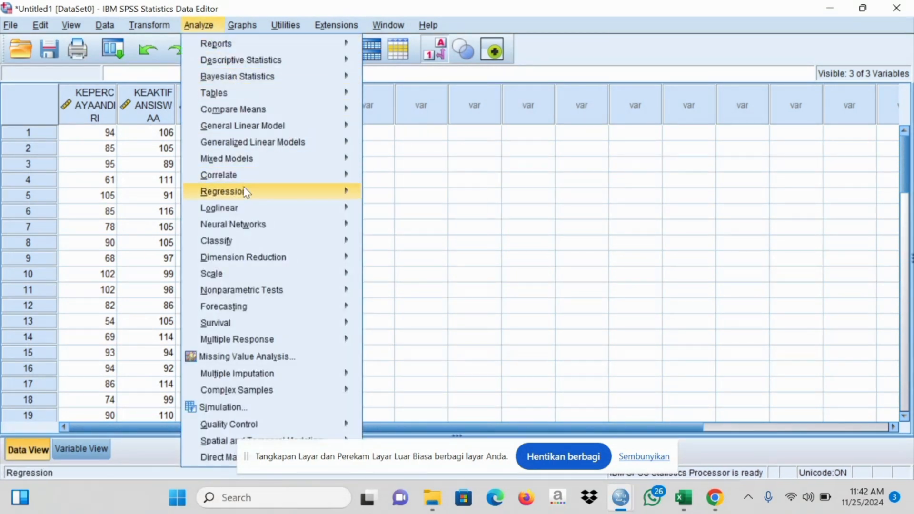
{"action": "mouse_move", "coordinate": [246, 193]}
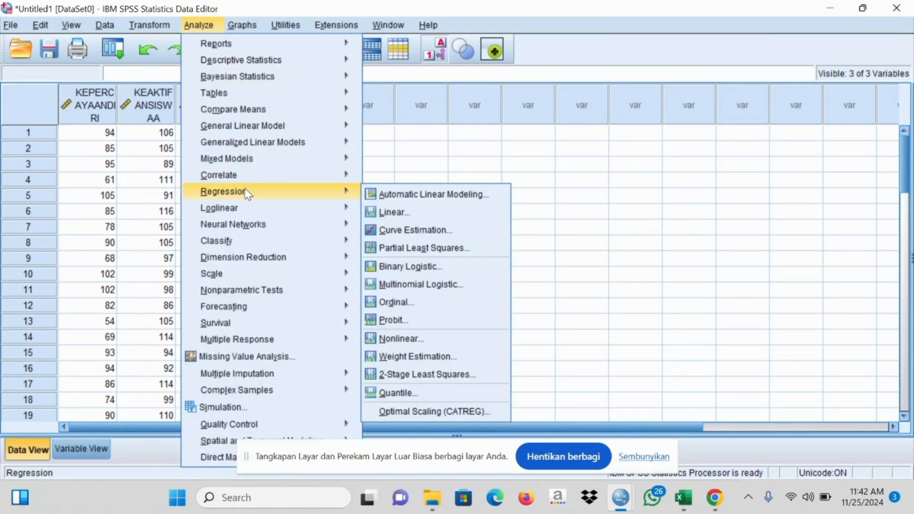
{"action": "left_click", "coordinate": [385, 213]}
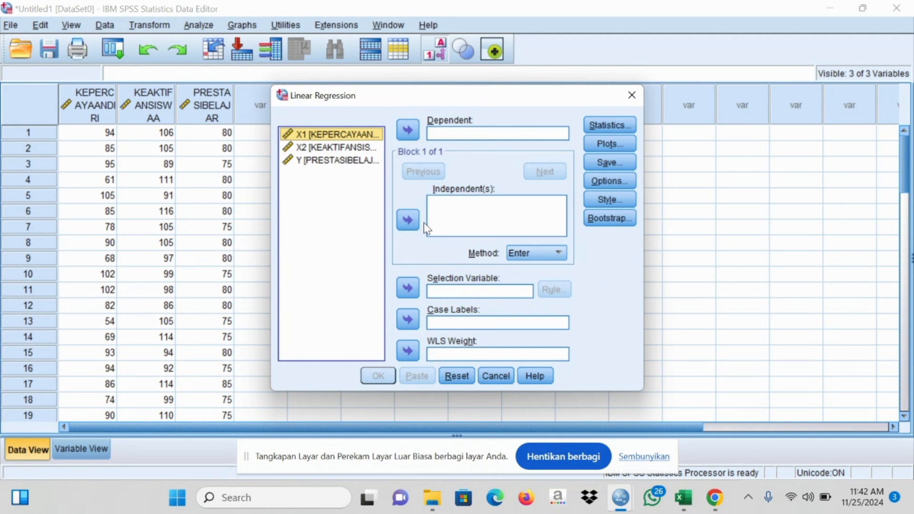
{"action": "left_click", "coordinate": [332, 162]}
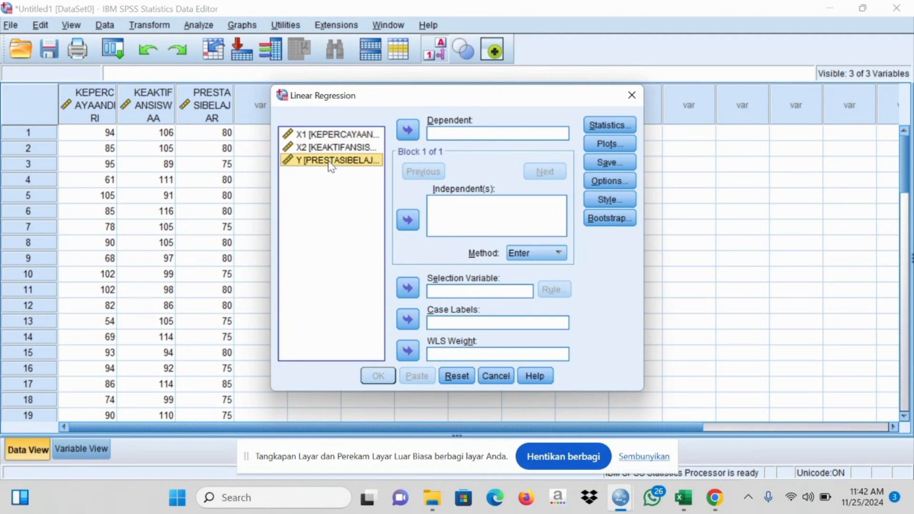
{"action": "left_click", "coordinate": [417, 131]}
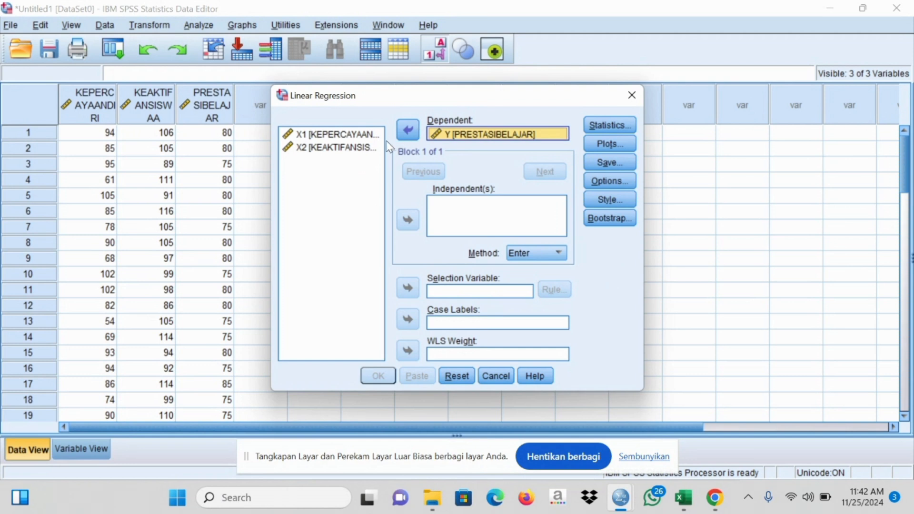
{"action": "left_click", "coordinate": [372, 143]}
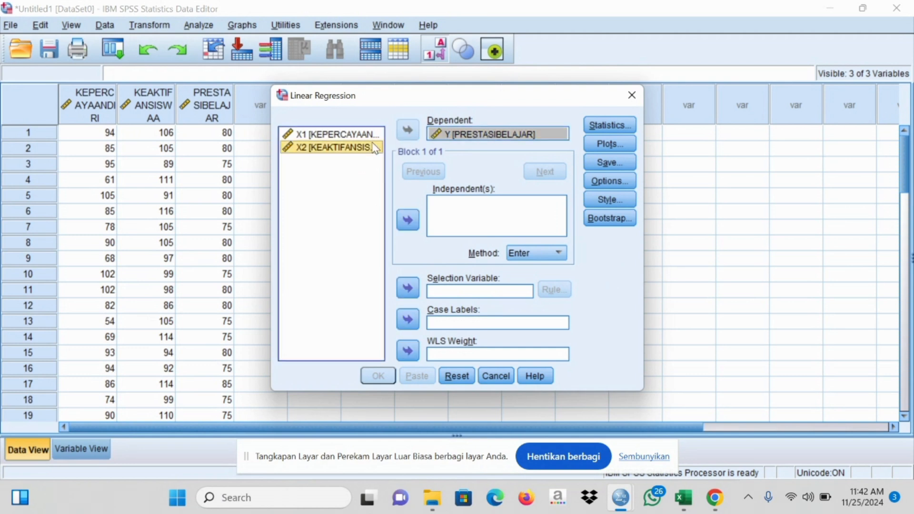
{"action": "key", "text": "ctrl+a"}
{"action": "left_click", "coordinate": [407, 221]}
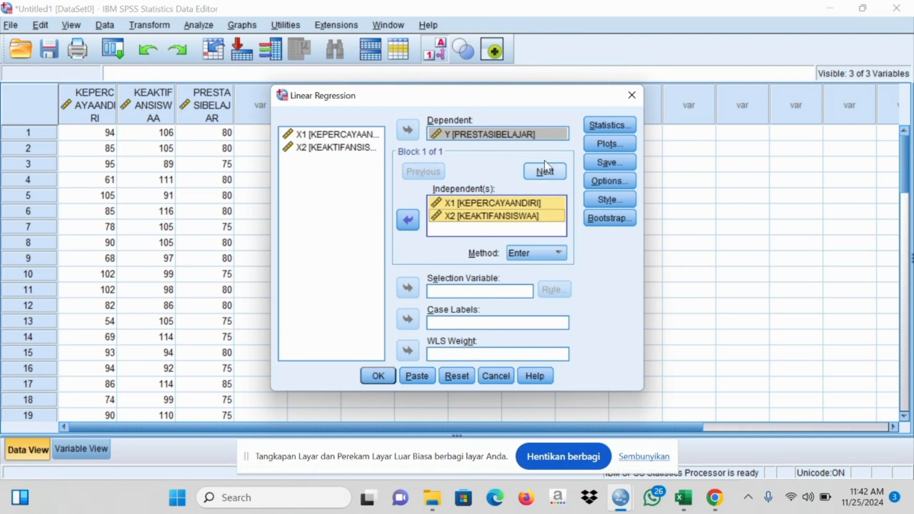
Choose to save the unstandardized residuals and run the linear regression.
{"action": "left_click", "coordinate": [610, 164]}
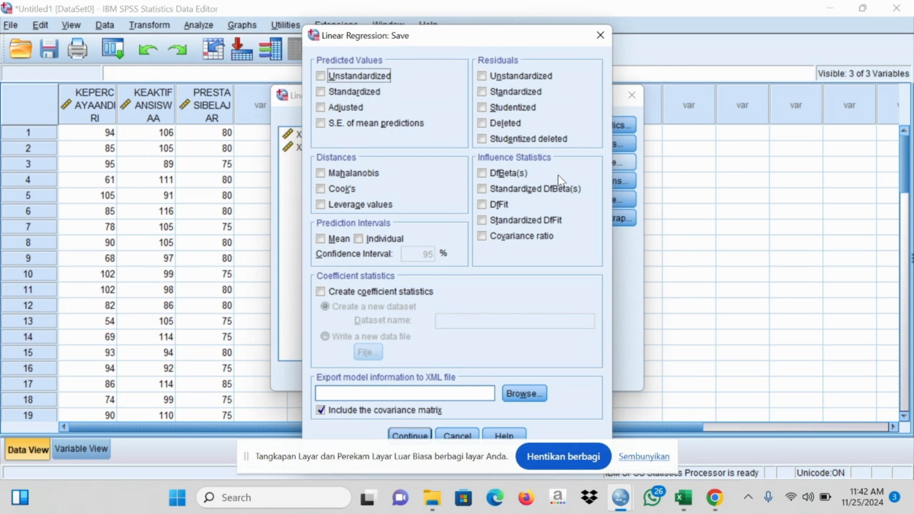
{"action": "left_click", "coordinate": [488, 76]}
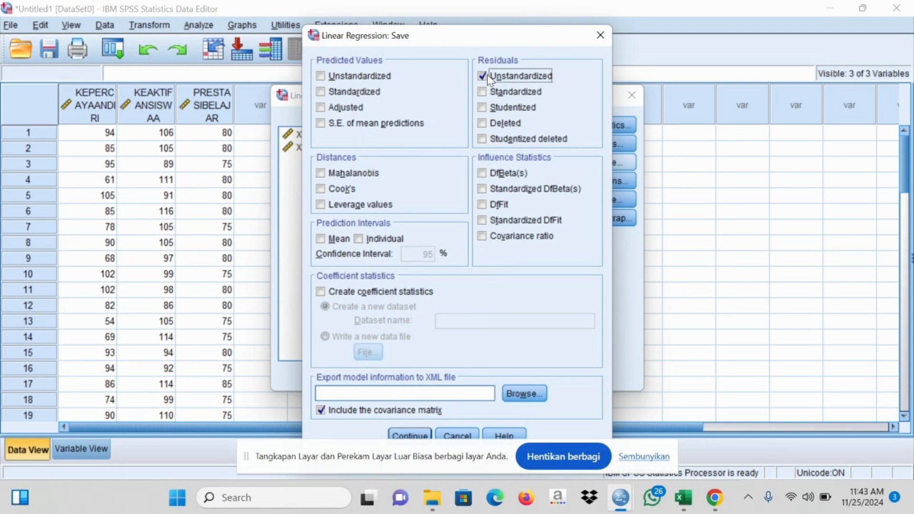
{"action": "left_click", "coordinate": [410, 435]}
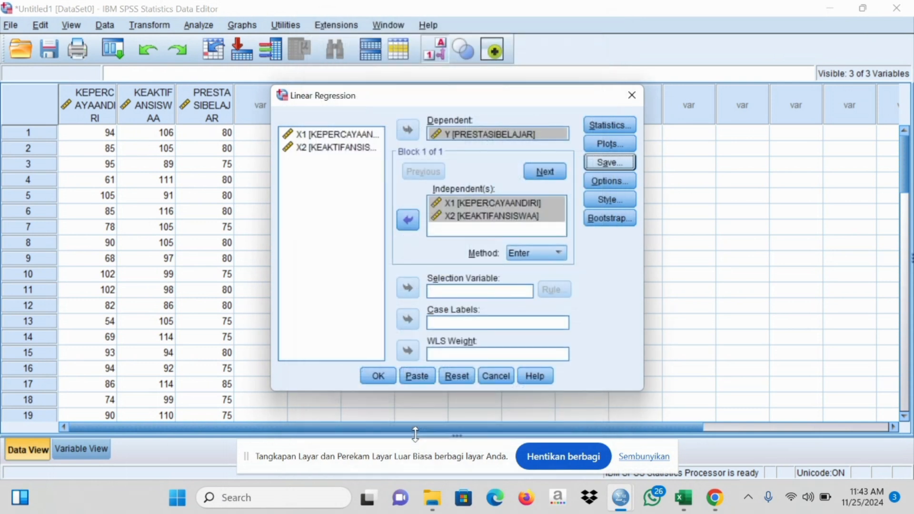
{"action": "left_click", "coordinate": [381, 380]}
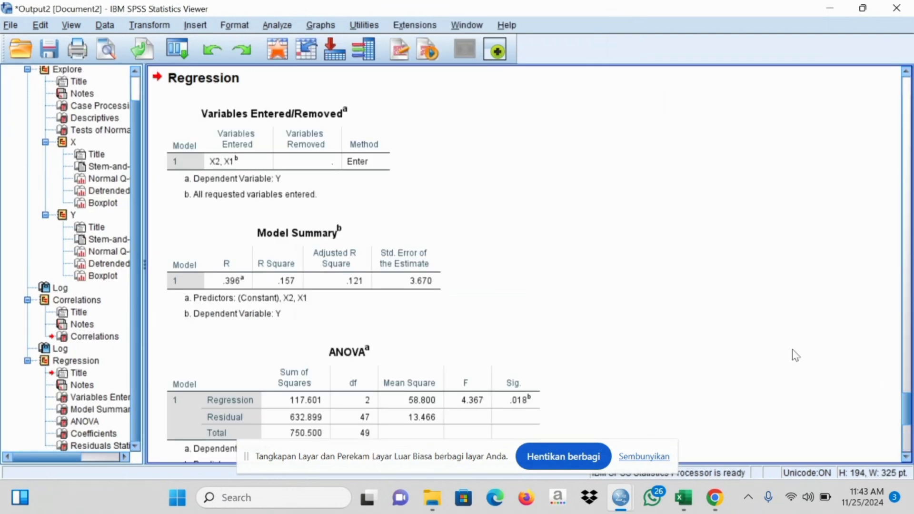
Review the regression output down to the Residuals Statistics table, and return to the data sheet.
{"action": "scroll", "coordinate": [909, 418], "scroll_direction": "down", "scroll_amount": 5}
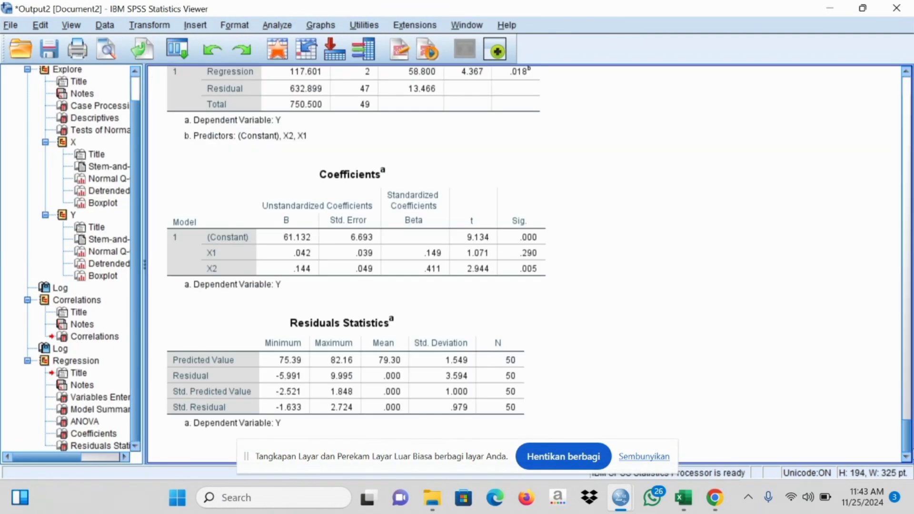
{"action": "left_click", "coordinate": [414, 399]}
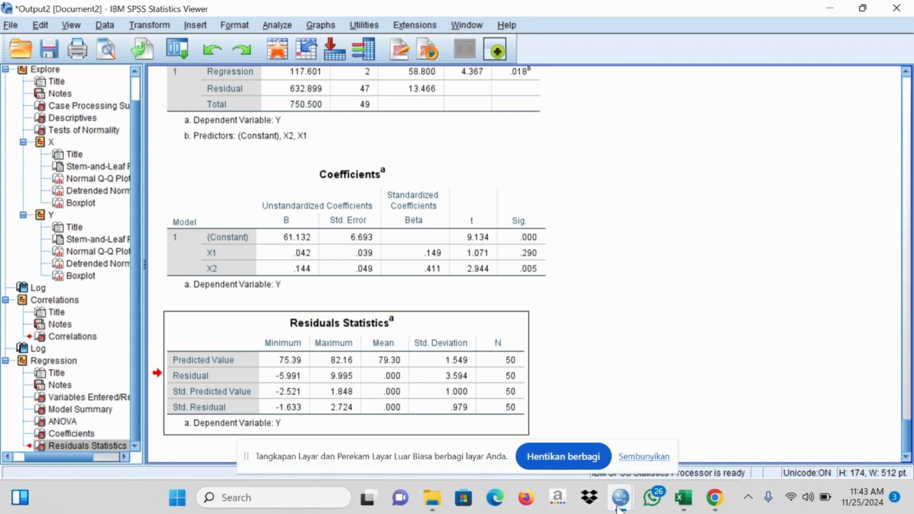
{"action": "mouse_move", "coordinate": [619, 495]}
{"action": "left_click", "coordinate": [581, 462]}
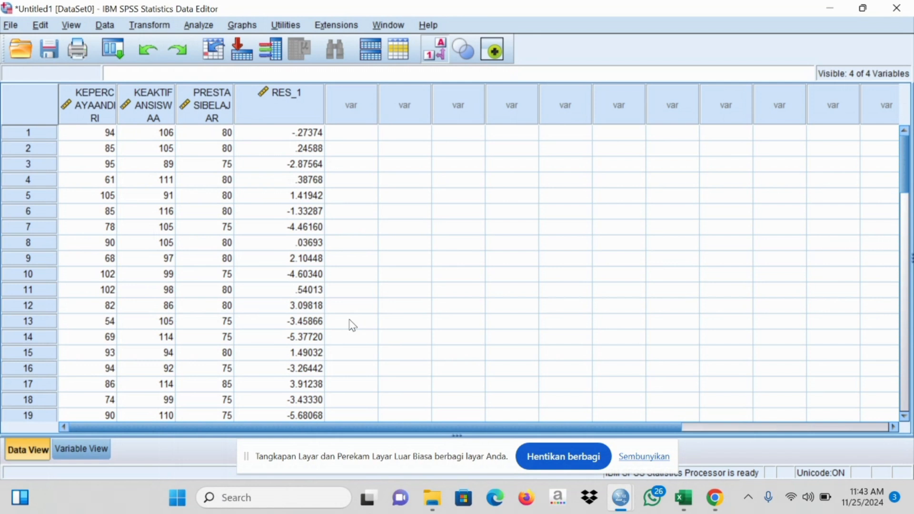
Run Explore on the saved unstandardized residuals as the dependent variable, with normality plots and tests included.
{"action": "left_click", "coordinate": [199, 27]}
{"action": "mouse_move", "coordinate": [228, 65]}
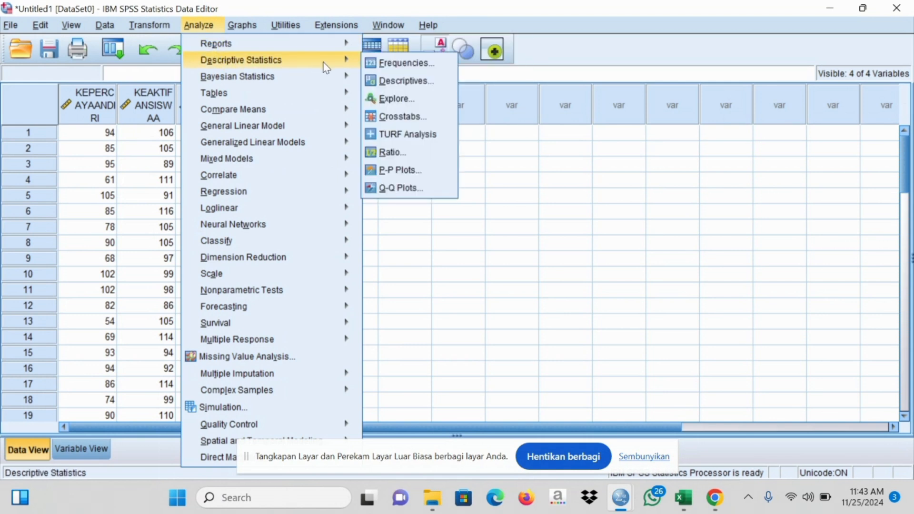
{"action": "left_click", "coordinate": [389, 100]}
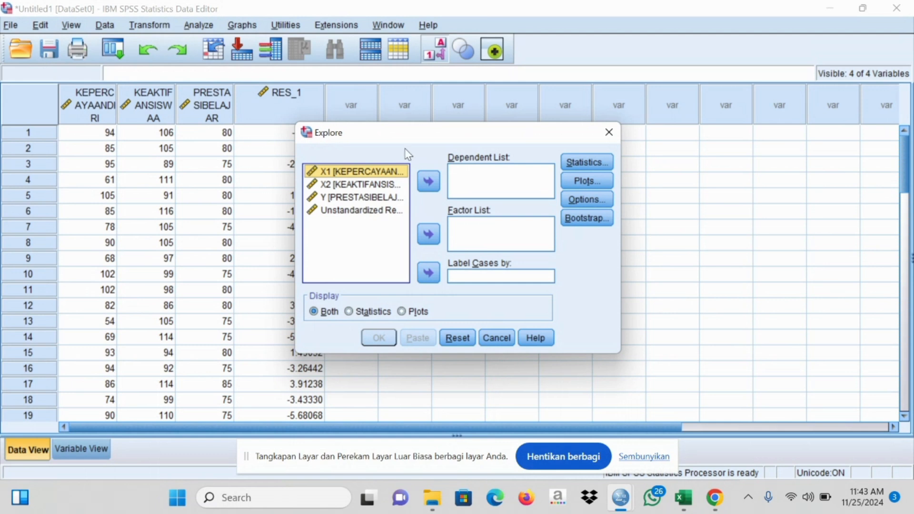
{"action": "left_click", "coordinate": [373, 212]}
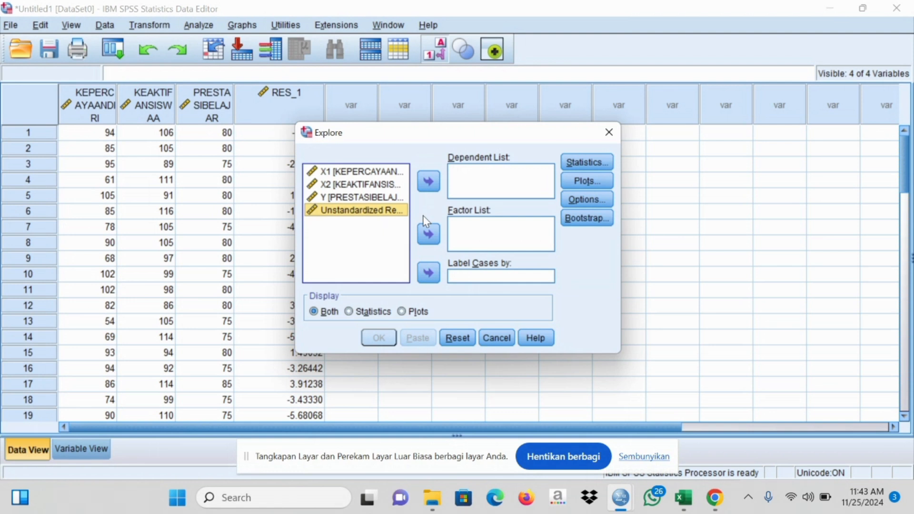
{"action": "left_click", "coordinate": [428, 186]}
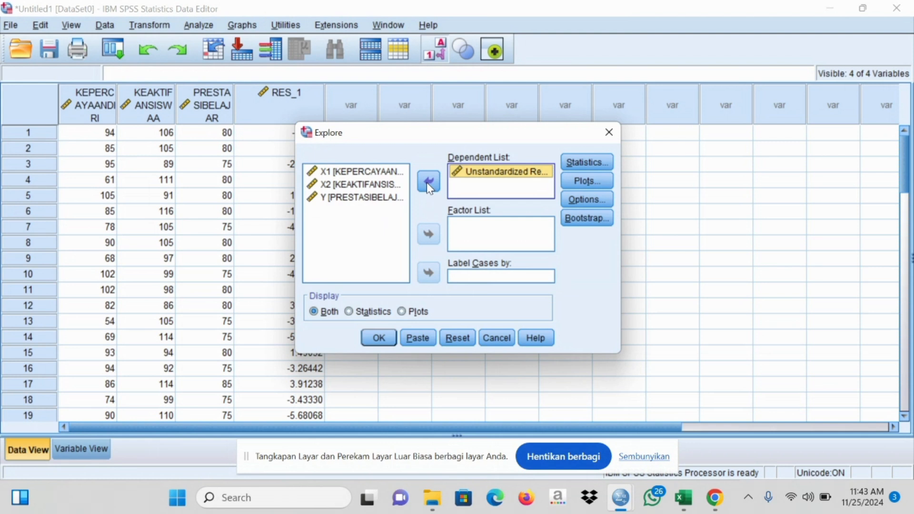
{"action": "left_click", "coordinate": [600, 182]}
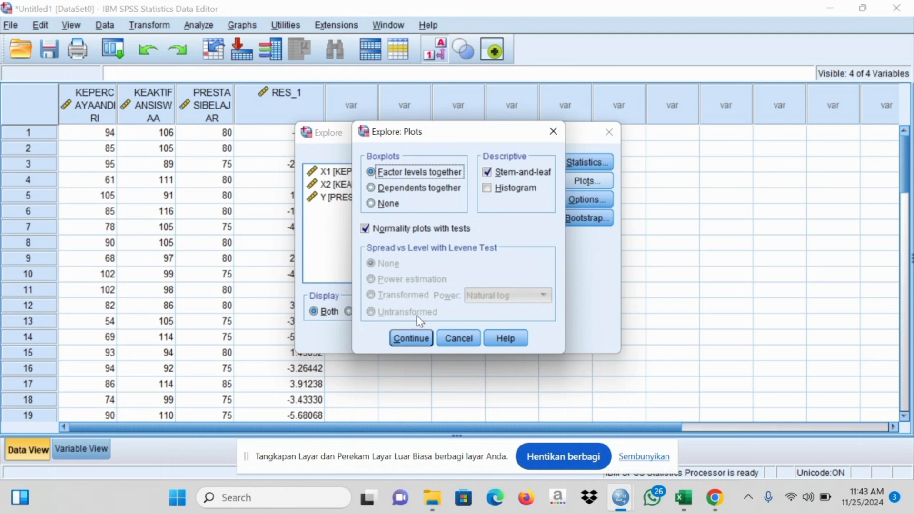
{"action": "left_click", "coordinate": [417, 338]}
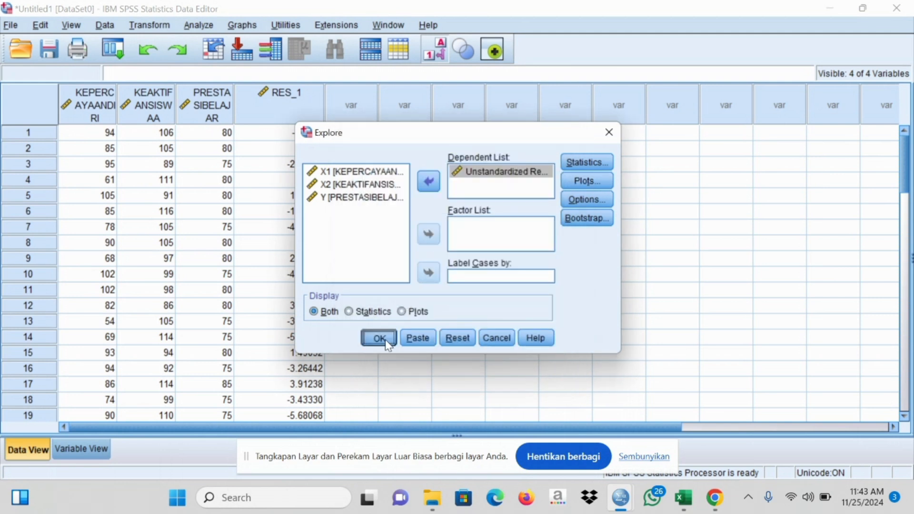
{"action": "left_click", "coordinate": [384, 339]}
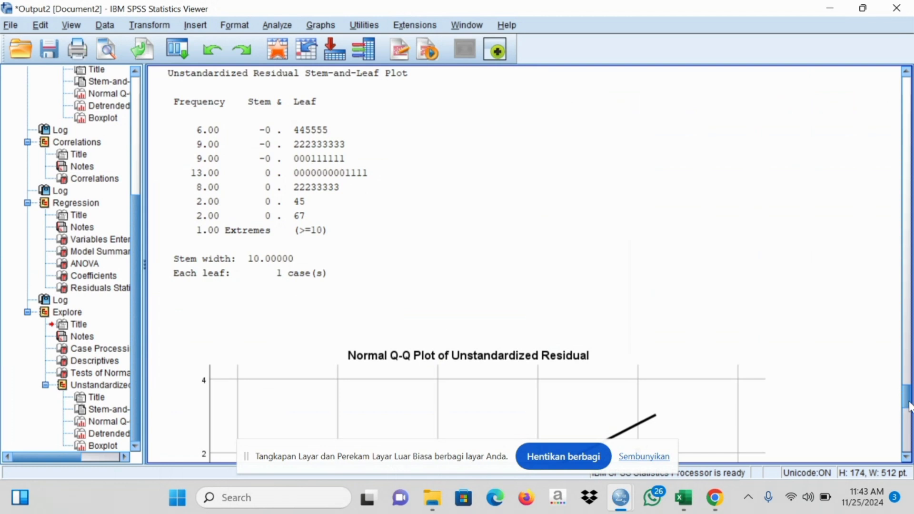
Examine the Tests of Normality table for the unstandardized residuals, and return to the data sheet.
{"action": "left_click_drag", "start_coordinate": [909, 405], "coordinate": [906, 375]}
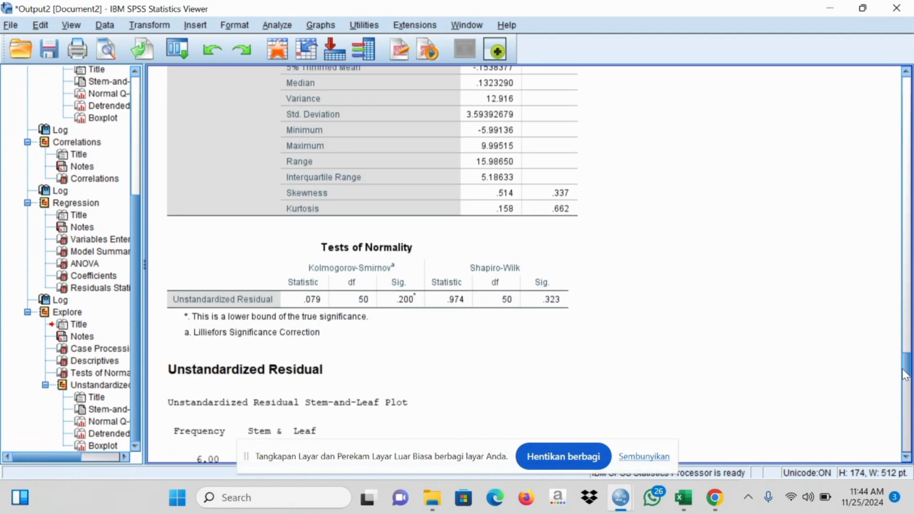
{"action": "left_click", "coordinate": [327, 323]}
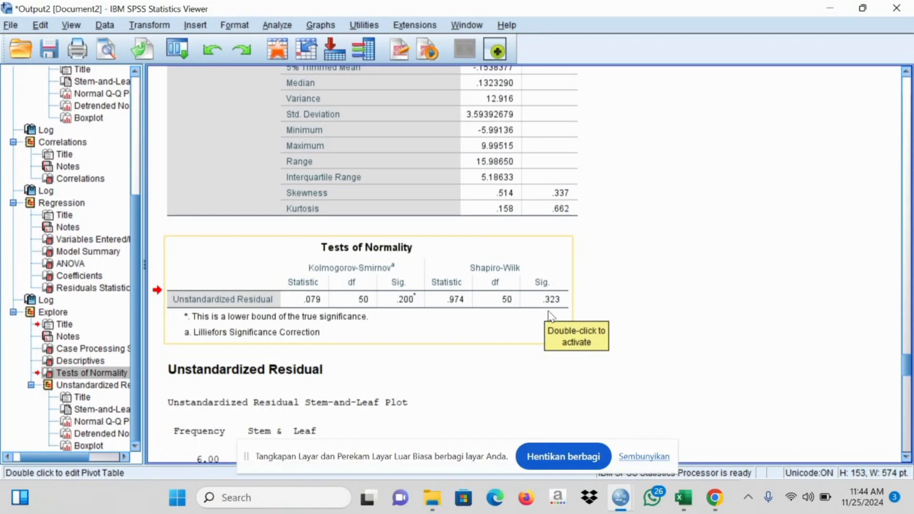
{"action": "mouse_move", "coordinate": [620, 497]}
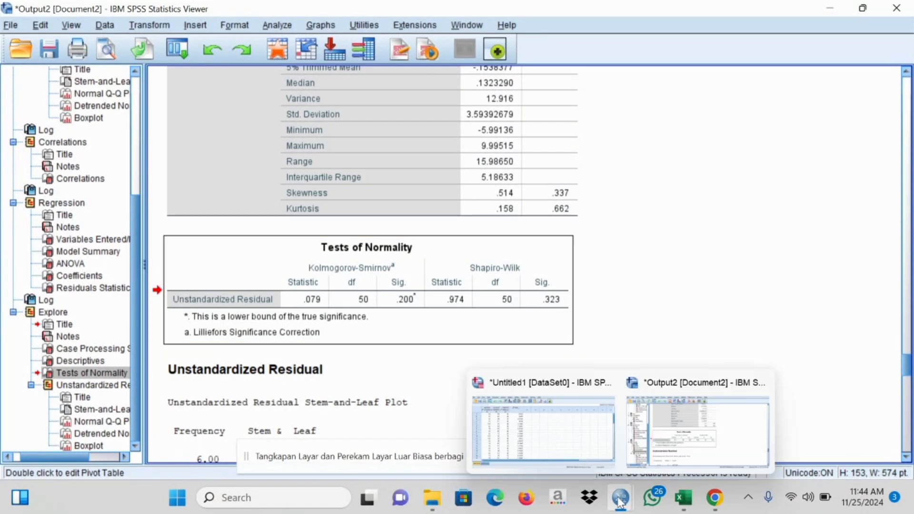
{"action": "left_click", "coordinate": [546, 436]}
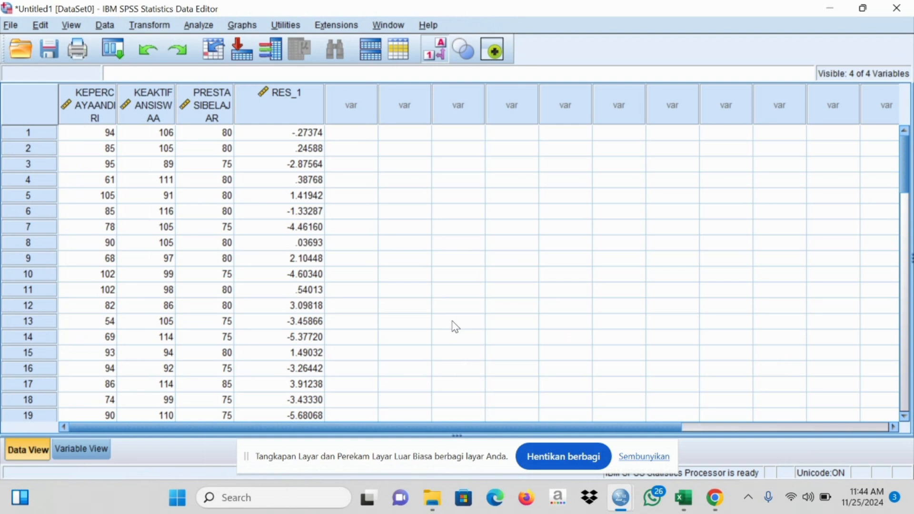
Rerun the linear regression of Y on X1 and X2 with Collinearity diagnostics included in the statistics.
{"action": "left_click", "coordinate": [205, 30]}
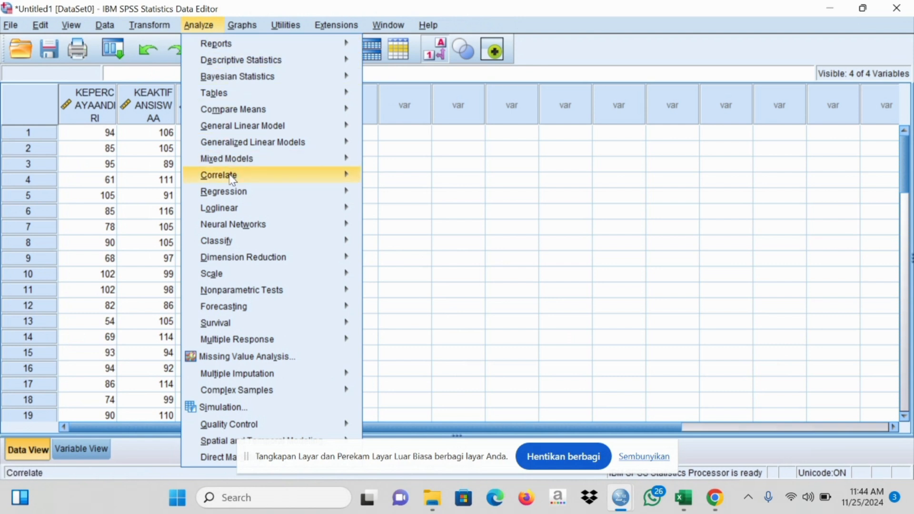
{"action": "mouse_move", "coordinate": [237, 195]}
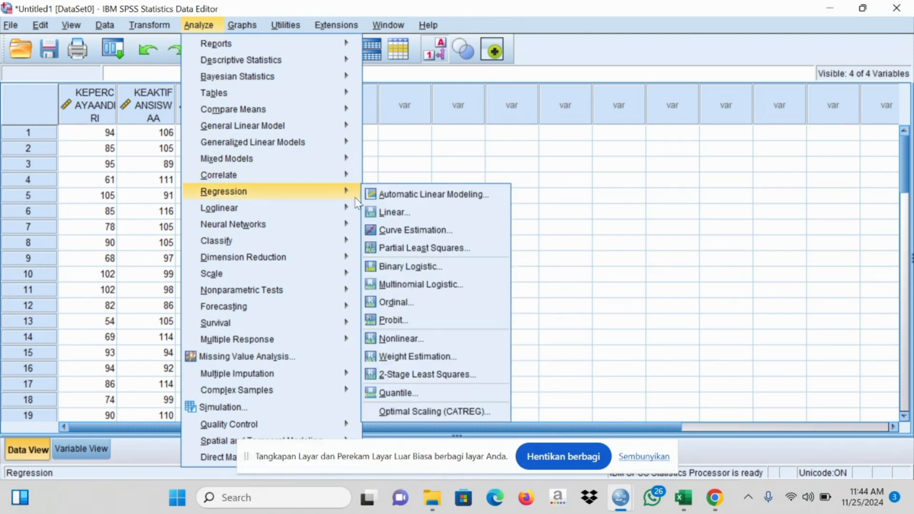
{"action": "left_click", "coordinate": [389, 214]}
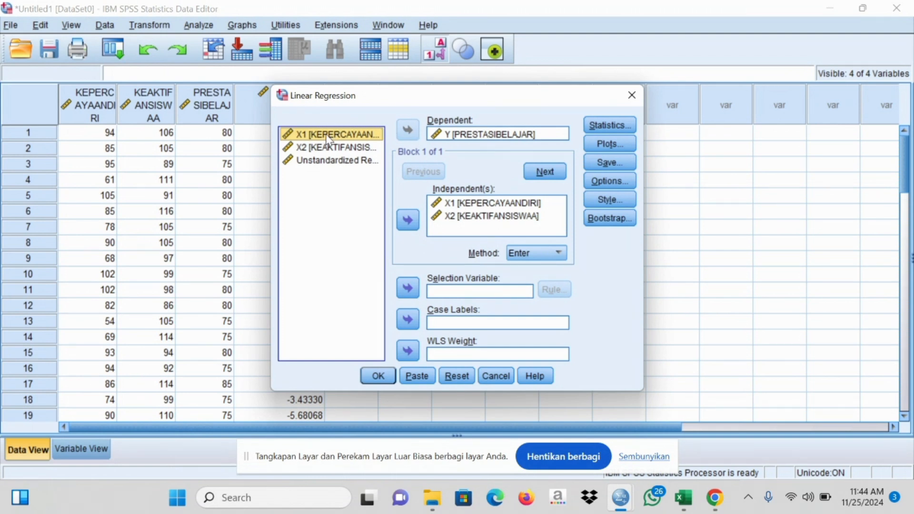
{"action": "left_click", "coordinate": [482, 205]}
{"action": "left_click", "coordinate": [608, 125]}
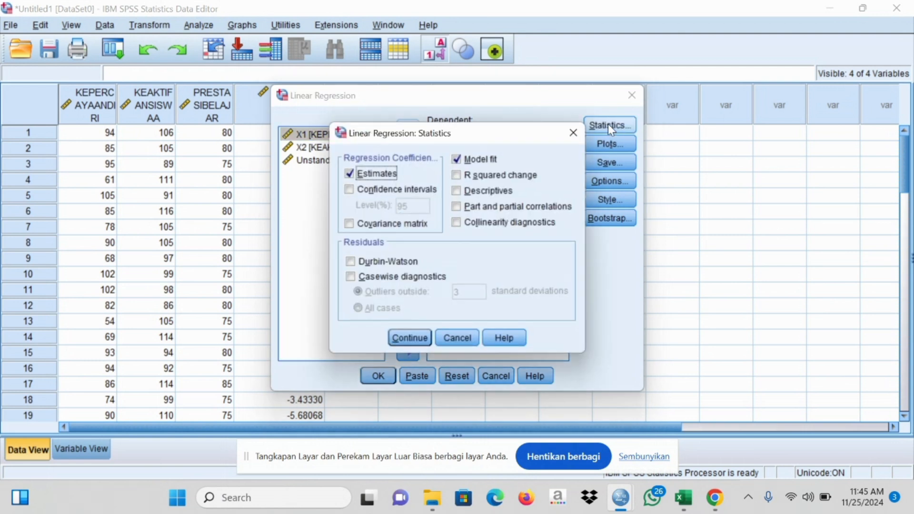
{"action": "left_click", "coordinate": [456, 222]}
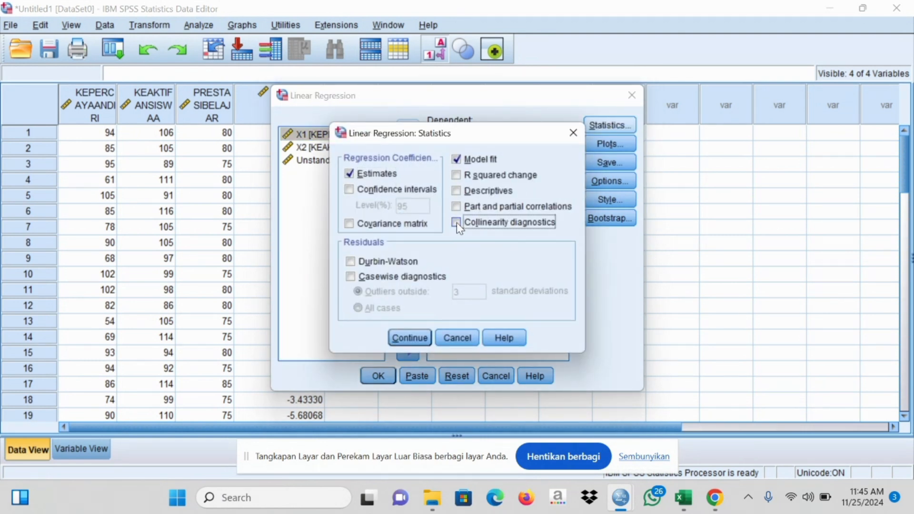
{"action": "left_click", "coordinate": [418, 339]}
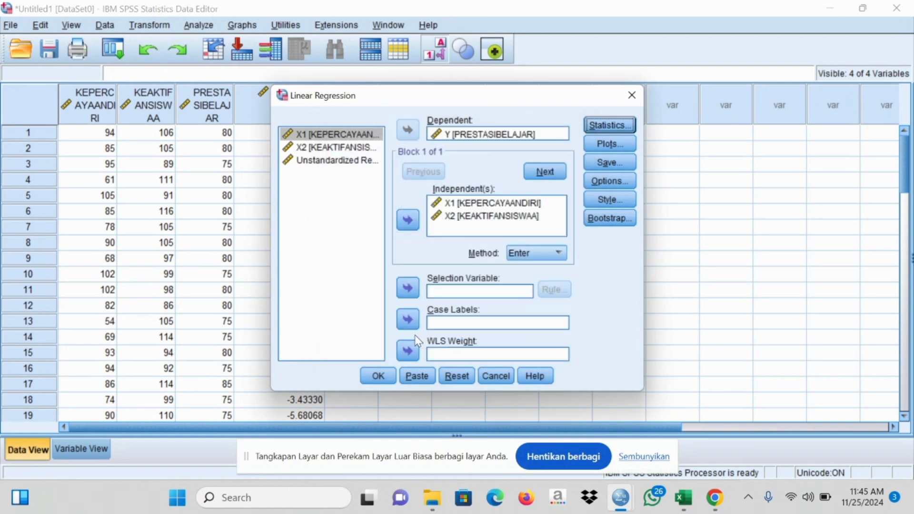
{"action": "left_click", "coordinate": [390, 378]}
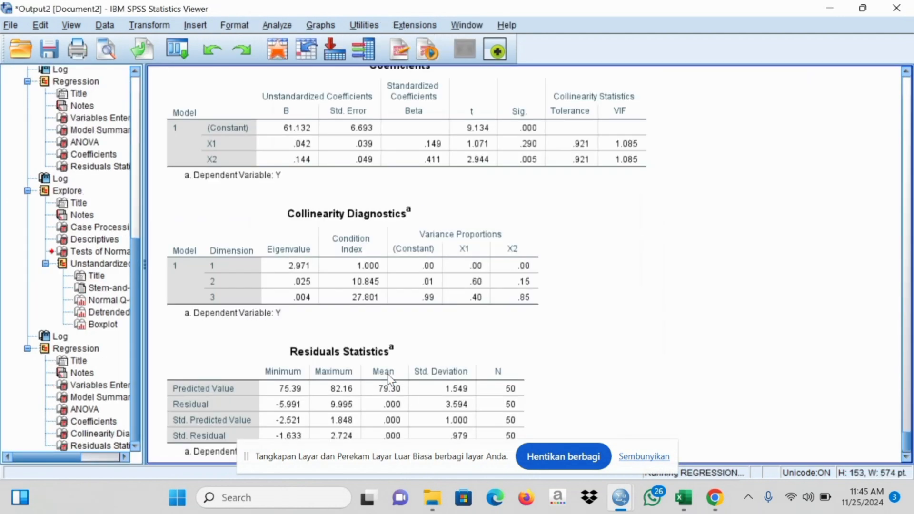
Examine the Tolerance and VIF values in the Coefficients table, and return to the data sheet.
{"action": "left_click_drag", "start_coordinate": [909, 423], "coordinate": [910, 454]}
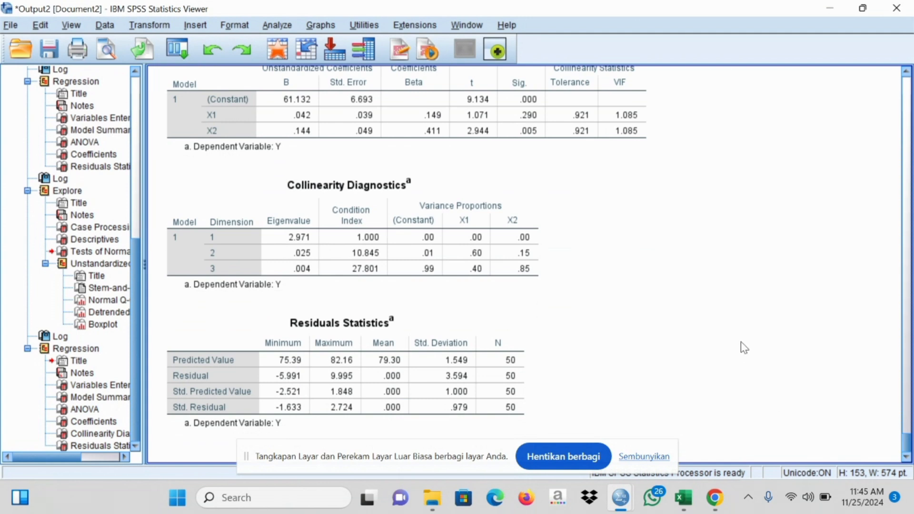
{"action": "left_click_drag", "start_coordinate": [910, 447], "coordinate": [910, 445]}
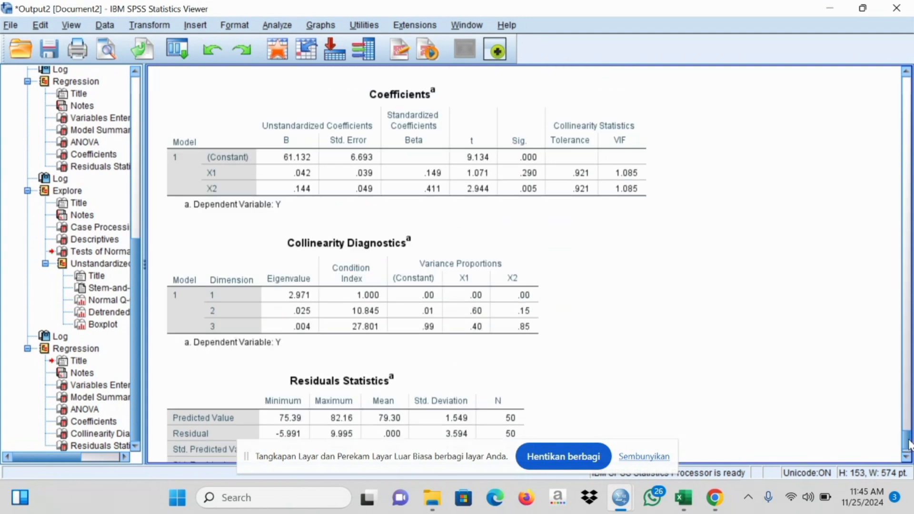
{"action": "left_click", "coordinate": [492, 167]}
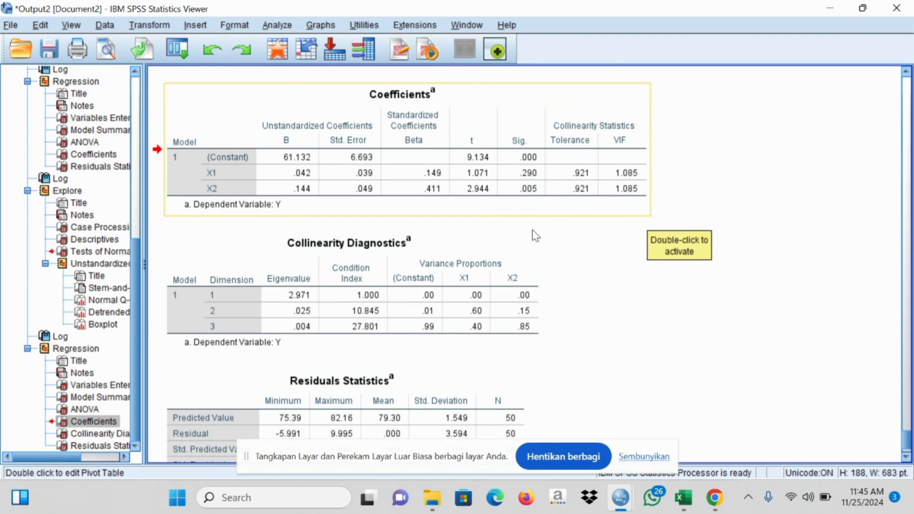
{"action": "mouse_move", "coordinate": [619, 497]}
{"action": "left_click", "coordinate": [577, 447]}
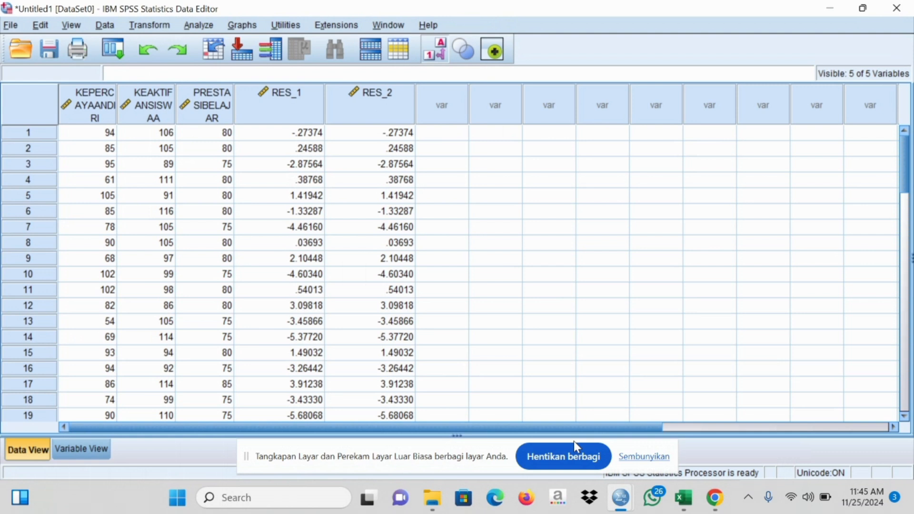
Rerun the linear regression of Y on X1 and X2, also saving the unstandardized predicted values alongside the unstandardized residuals.
{"action": "left_click", "coordinate": [199, 25]}
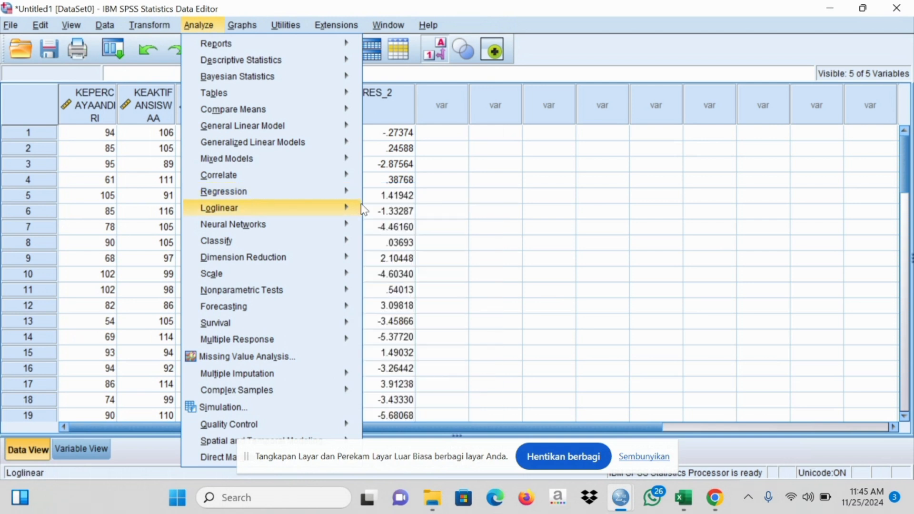
{"action": "mouse_move", "coordinate": [343, 192]}
{"action": "left_click", "coordinate": [393, 216]}
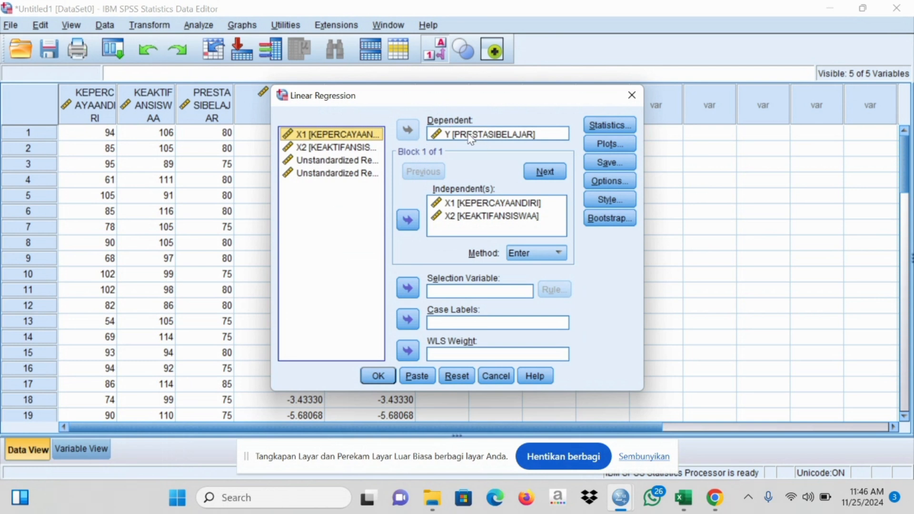
{"action": "left_click", "coordinate": [433, 218]}
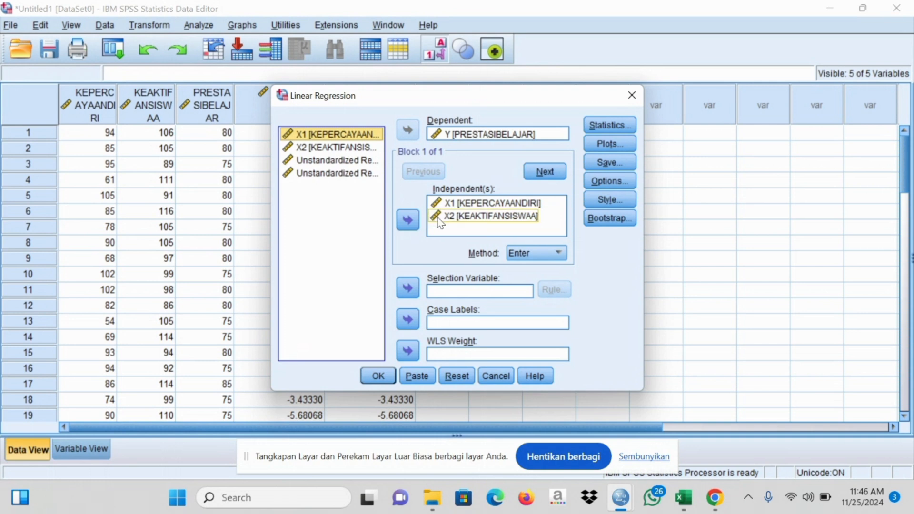
{"action": "left_click", "coordinate": [617, 163]}
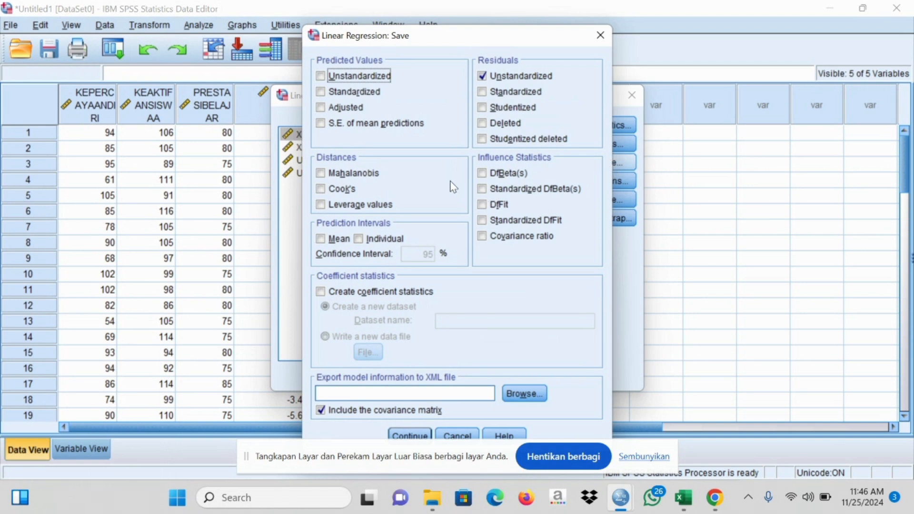
{"action": "left_click", "coordinate": [321, 78]}
{"action": "left_click", "coordinate": [410, 435]}
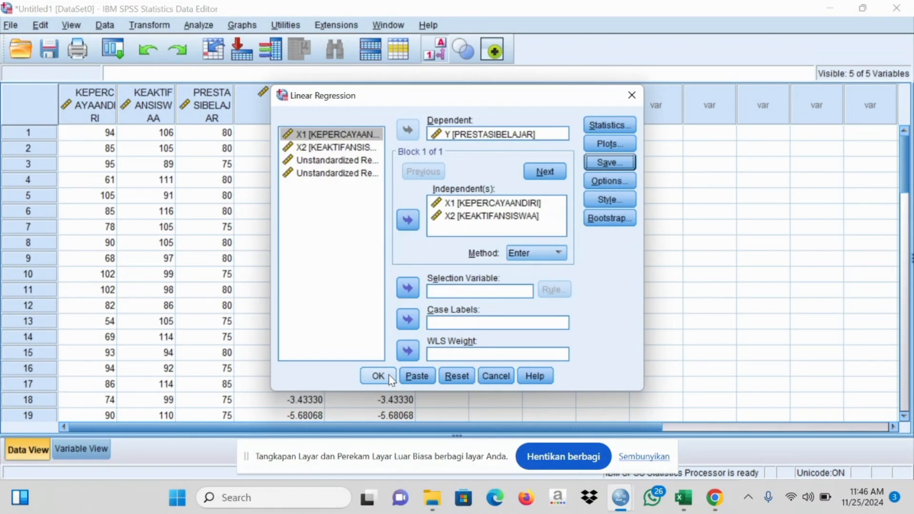
{"action": "left_click", "coordinate": [388, 377]}
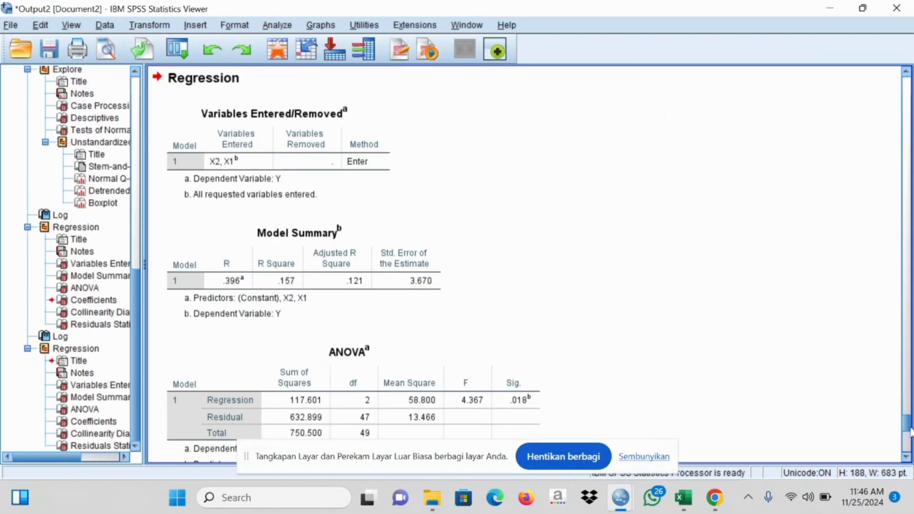
Review the new regression output down to the Residuals Statistics table, and go back to the data sheet with the saved variables.
{"action": "left_click_drag", "start_coordinate": [910, 431], "coordinate": [910, 455]}
{"action": "left_click", "coordinate": [300, 360]}
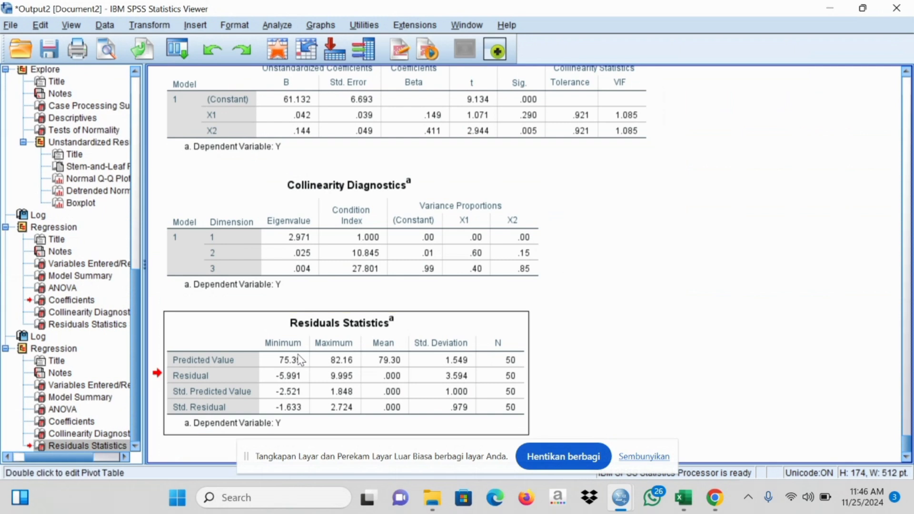
{"action": "mouse_move", "coordinate": [619, 508]}
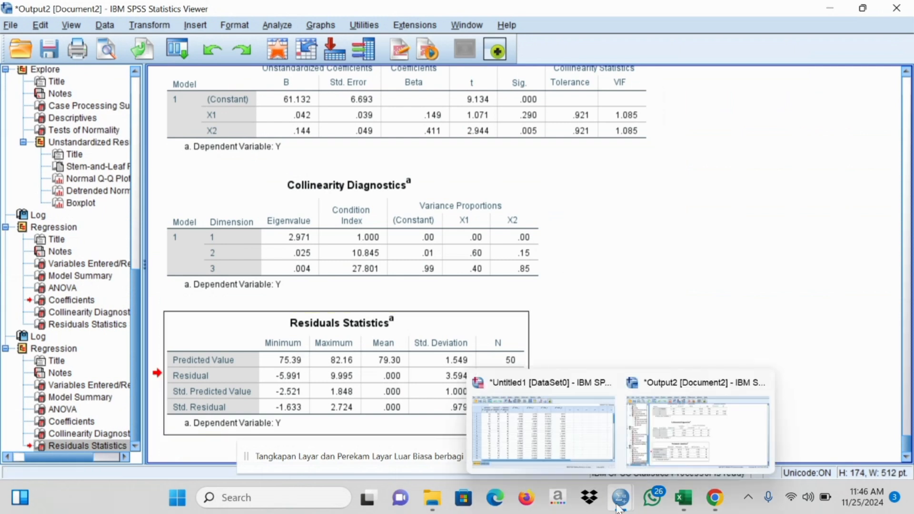
{"action": "left_click", "coordinate": [547, 419]}
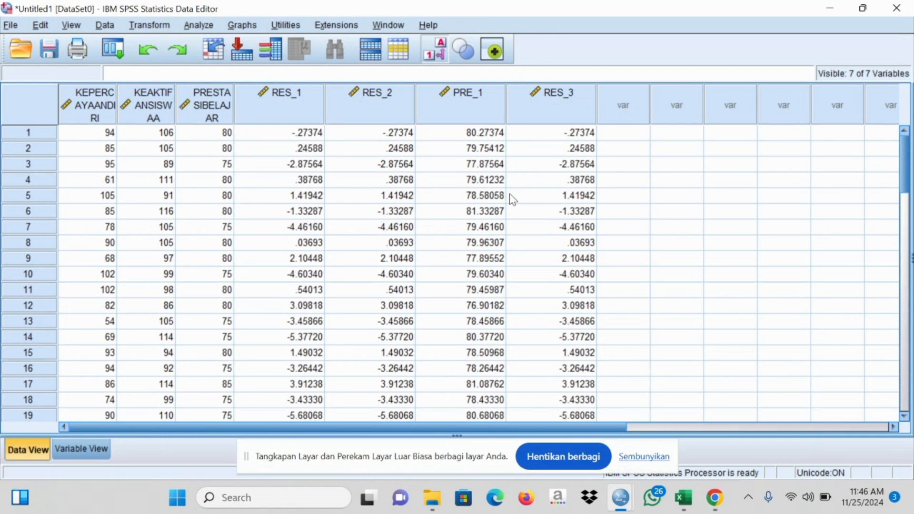
Create a simple scatterplot with the latest Unstandardized Residual on the Y axis and Unstandardized Predicted Value on the X axis.
{"action": "left_click", "coordinate": [247, 24]}
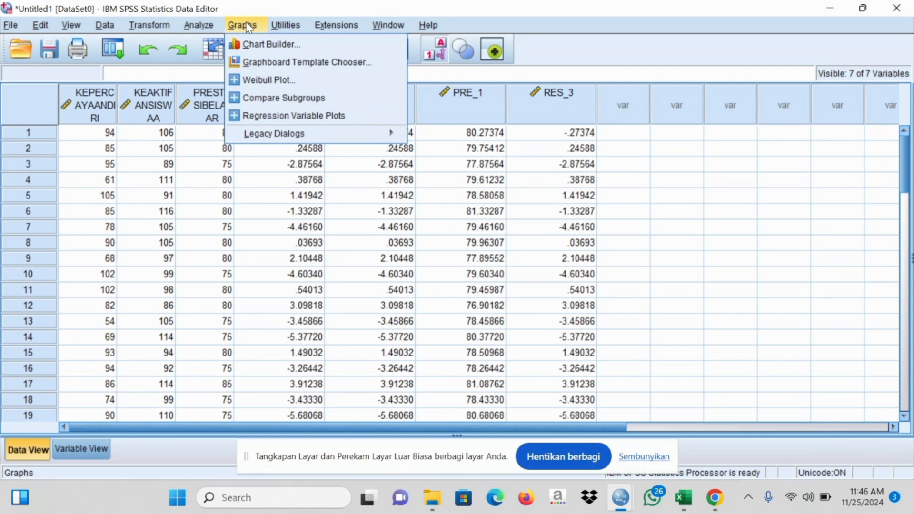
{"action": "mouse_move", "coordinate": [319, 137]}
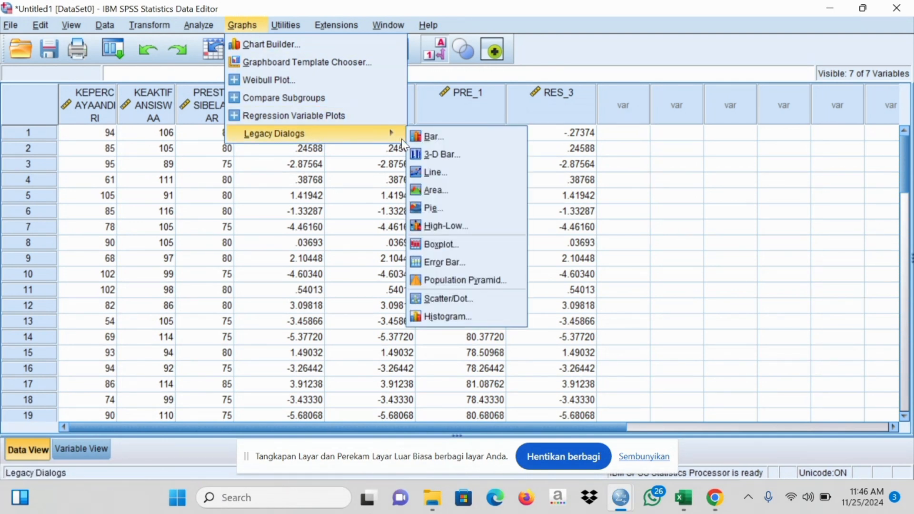
{"action": "left_click", "coordinate": [464, 300]}
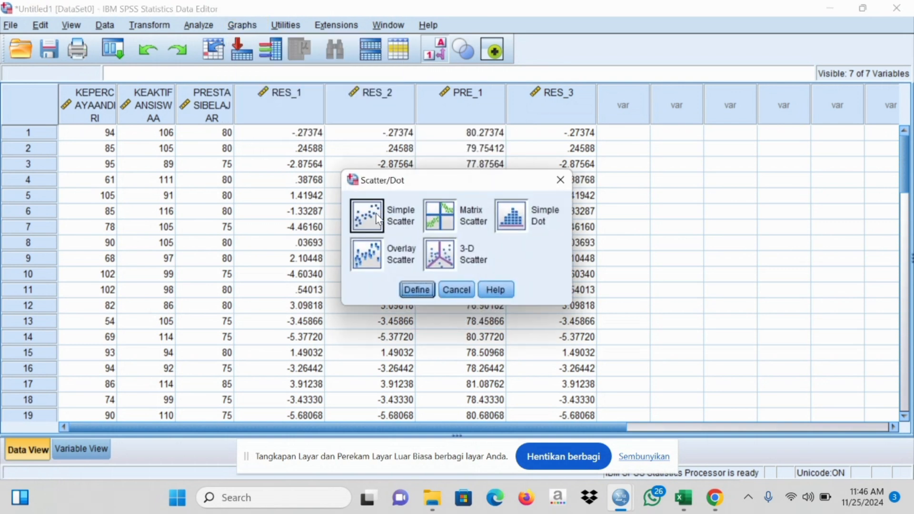
{"action": "left_click", "coordinate": [417, 290]}
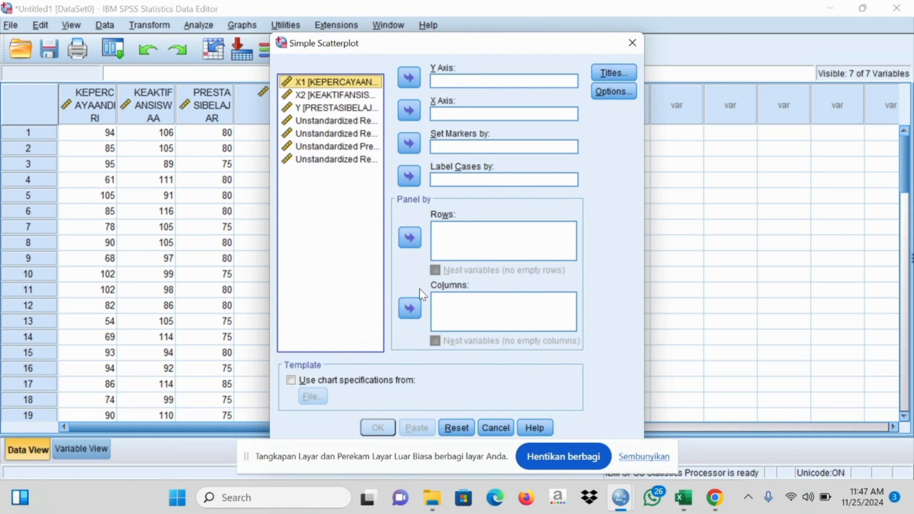
{"action": "left_click", "coordinate": [352, 148]}
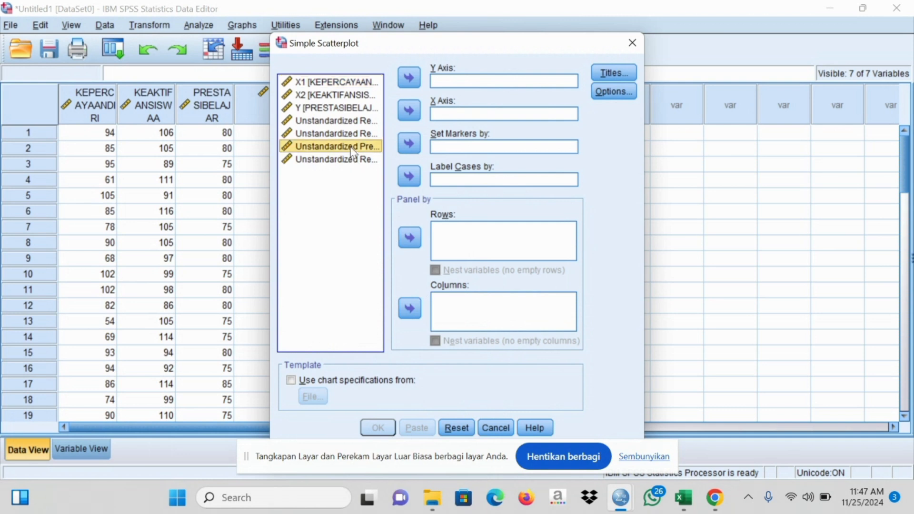
{"action": "left_click", "coordinate": [409, 110]}
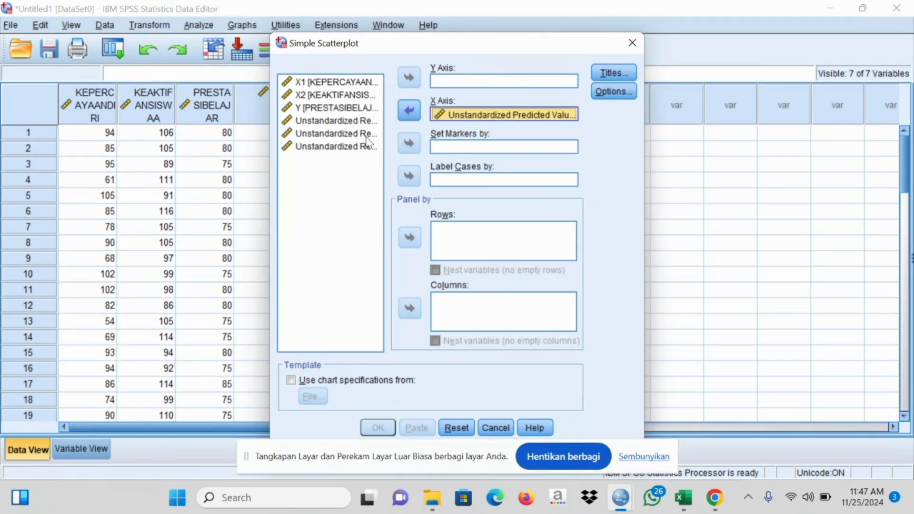
{"action": "left_click", "coordinate": [347, 148]}
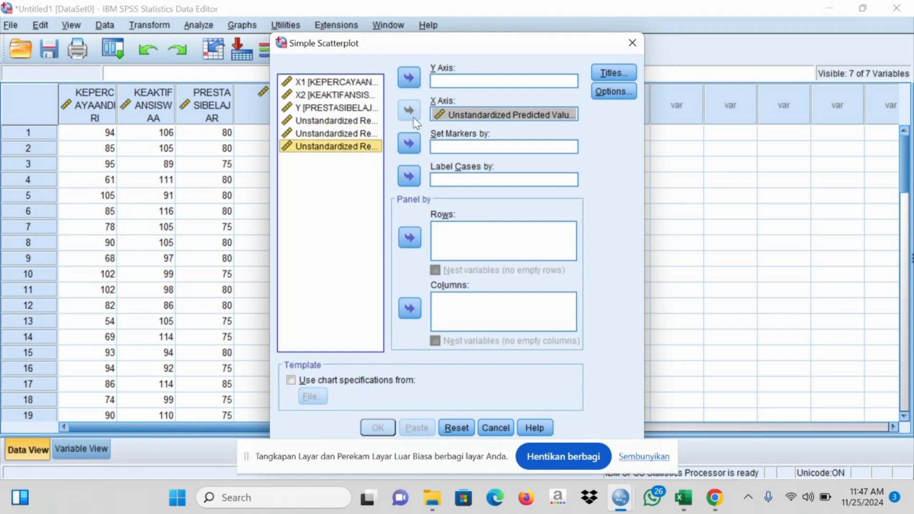
{"action": "left_click", "coordinate": [409, 80]}
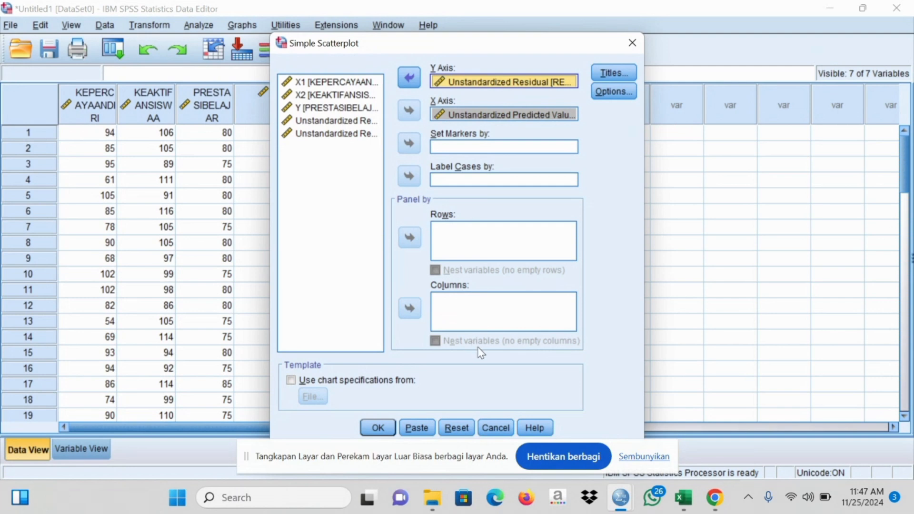
{"action": "left_click", "coordinate": [386, 427]}
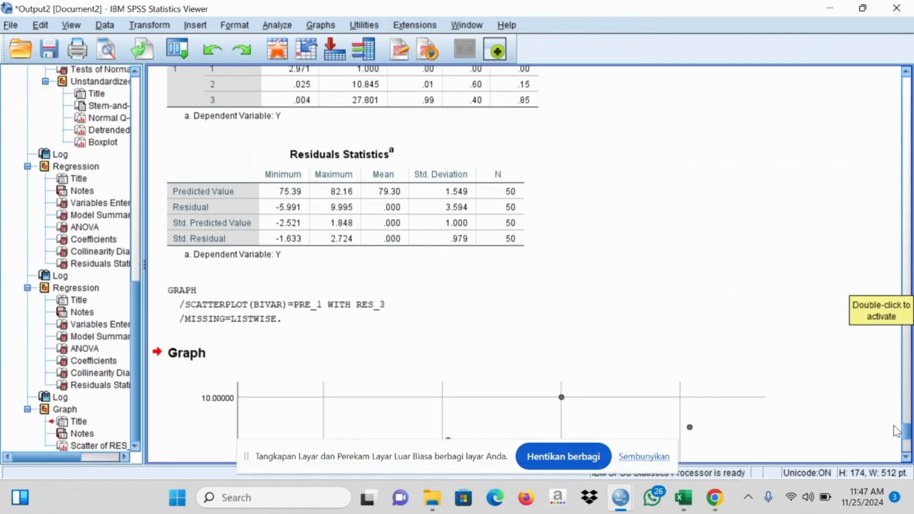
Examine the scatterplot of residuals against predicted values in the output, and return to the data sheet.
{"action": "mouse_move", "coordinate": [907, 438]}
{"action": "left_mouse_down"}
{"action": "mouse_move", "coordinate": [910, 464]}
{"action": "mouse_move", "coordinate": [908, 436]}
{"action": "mouse_move", "coordinate": [909, 447]}
{"action": "left_mouse_up"}
{"action": "left_click", "coordinate": [511, 352]}
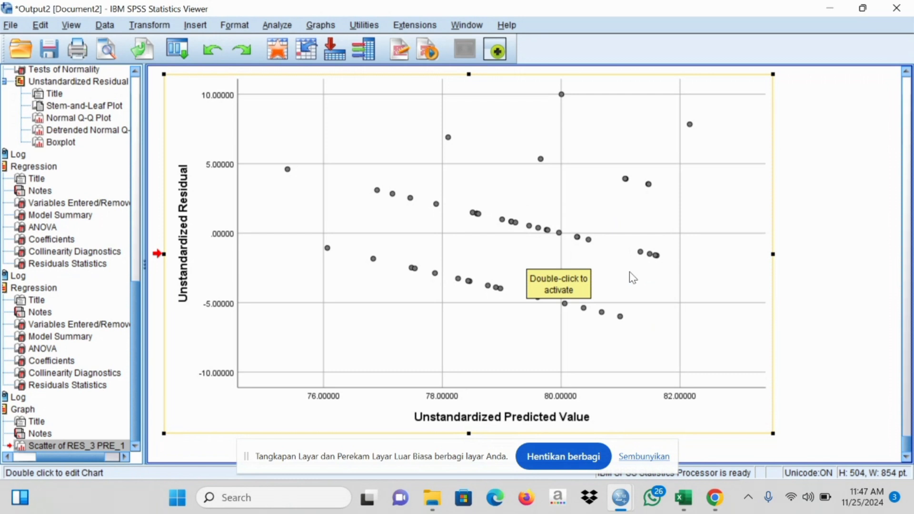
{"action": "mouse_move", "coordinate": [620, 497]}
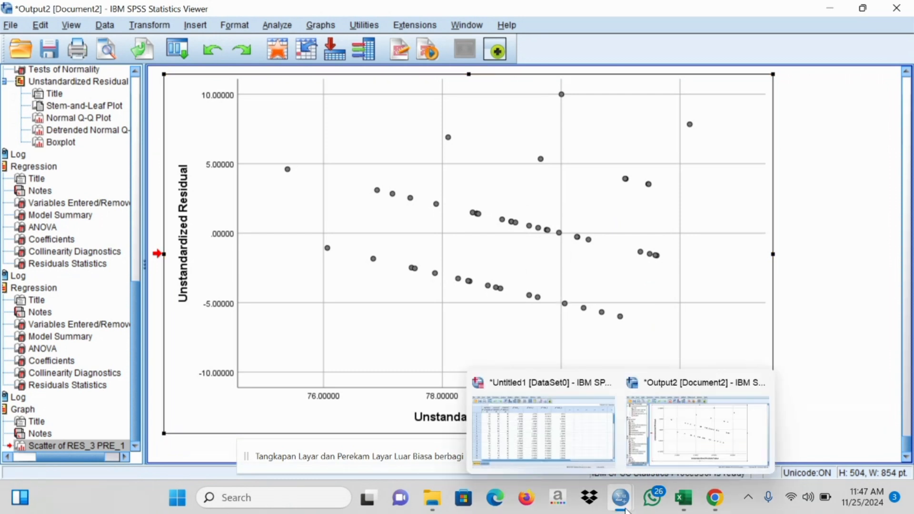
{"action": "left_click", "coordinate": [563, 439]}
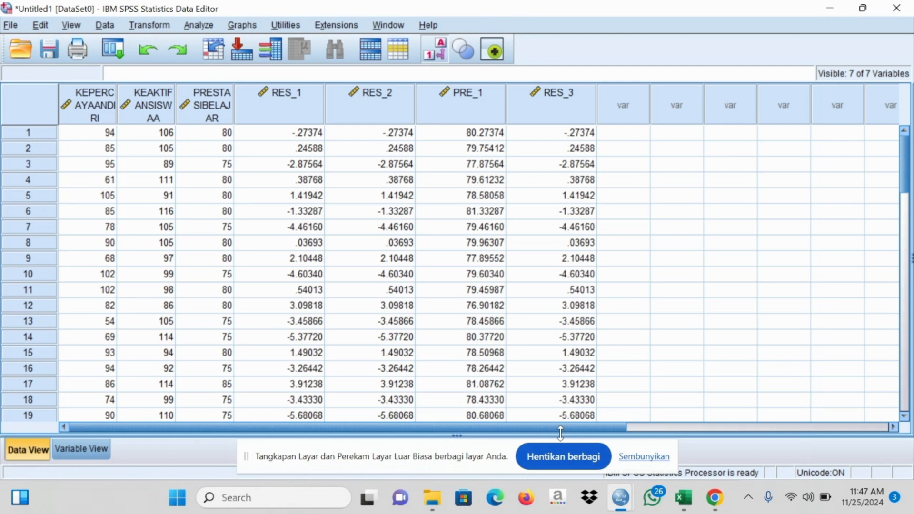
Set up a linear regression plot with *ZRESID as Y and *ZPRED as X.
{"action": "left_click", "coordinate": [208, 26]}
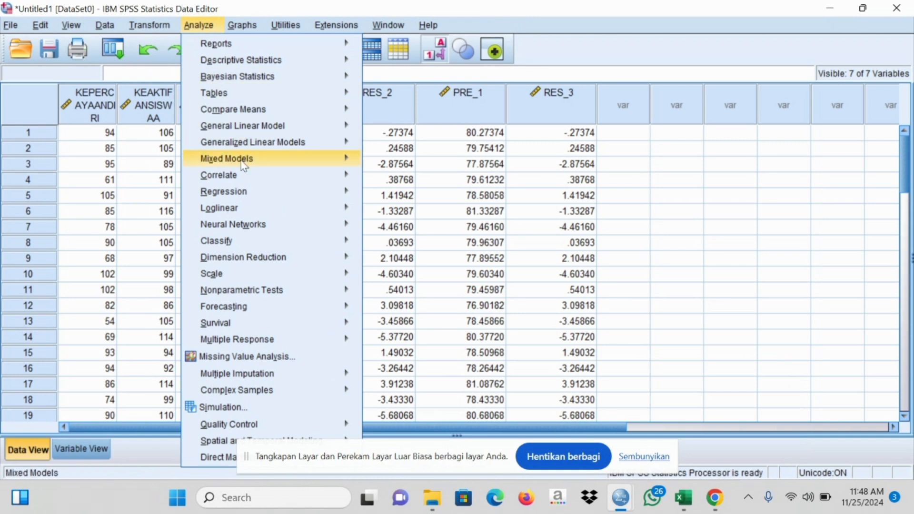
{"action": "mouse_move", "coordinate": [246, 192]}
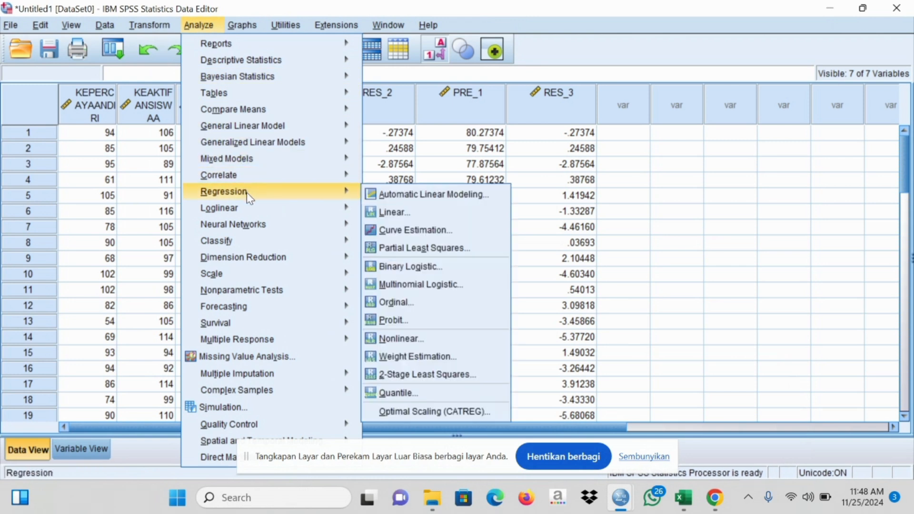
{"action": "left_click", "coordinate": [396, 212]}
{"action": "left_click", "coordinate": [601, 143]}
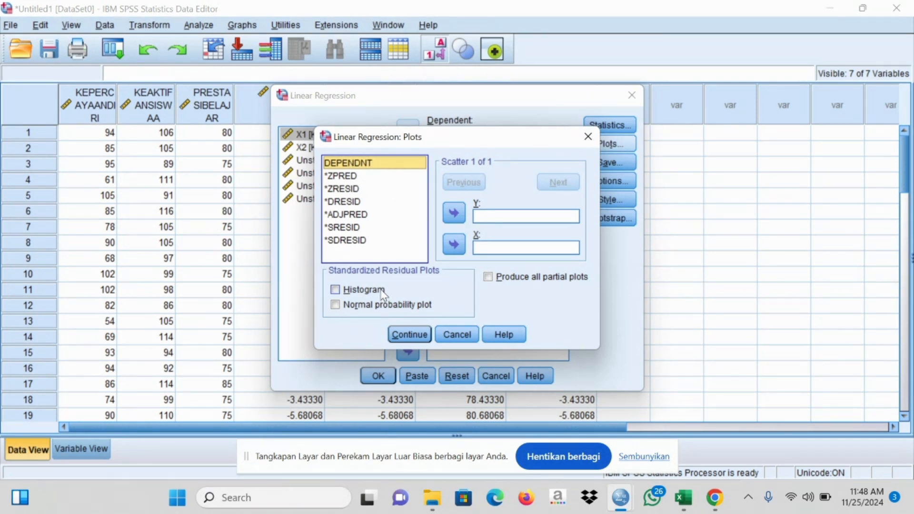
{"action": "left_click", "coordinate": [355, 176]}
{"action": "left_click", "coordinate": [452, 246]}
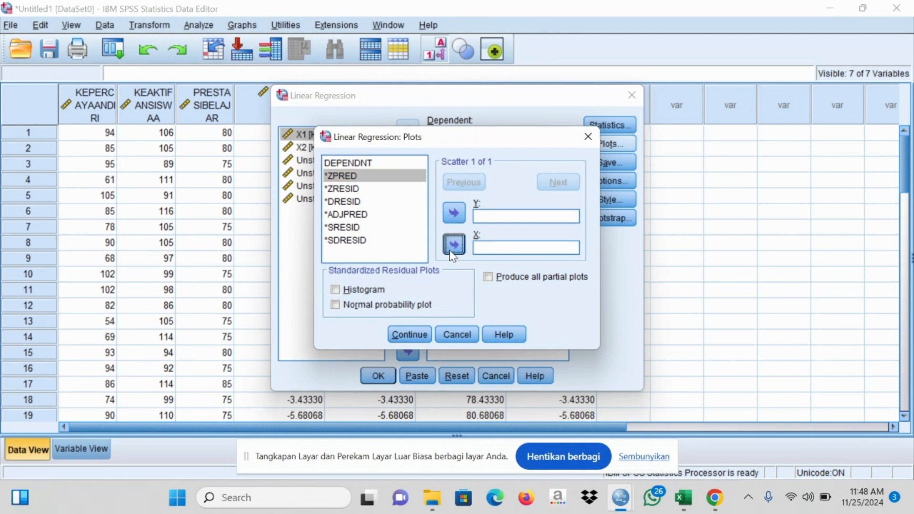
{"action": "left_click", "coordinate": [340, 190]}
{"action": "left_click", "coordinate": [341, 189]}
{"action": "left_click", "coordinate": [454, 213]}
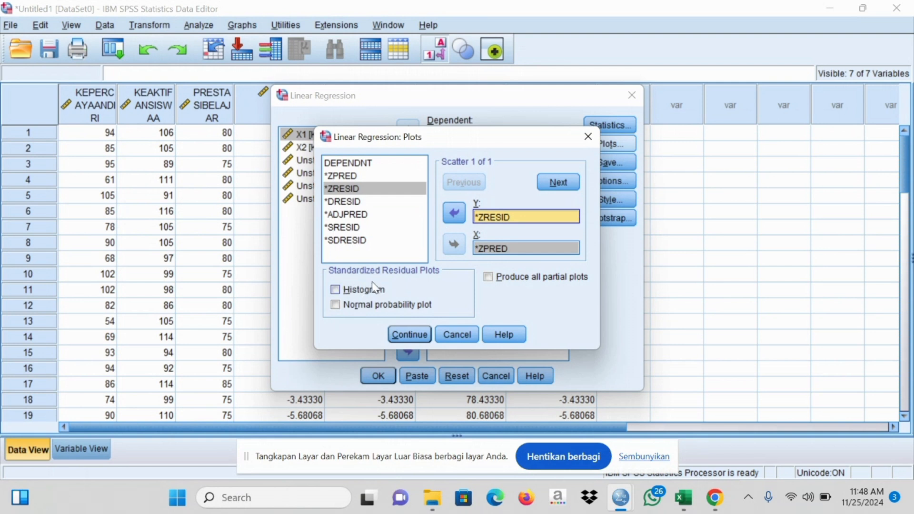
Include the histogram and normal probability plot of the standardized residuals, and run the regression.
{"action": "left_click", "coordinate": [335, 290]}
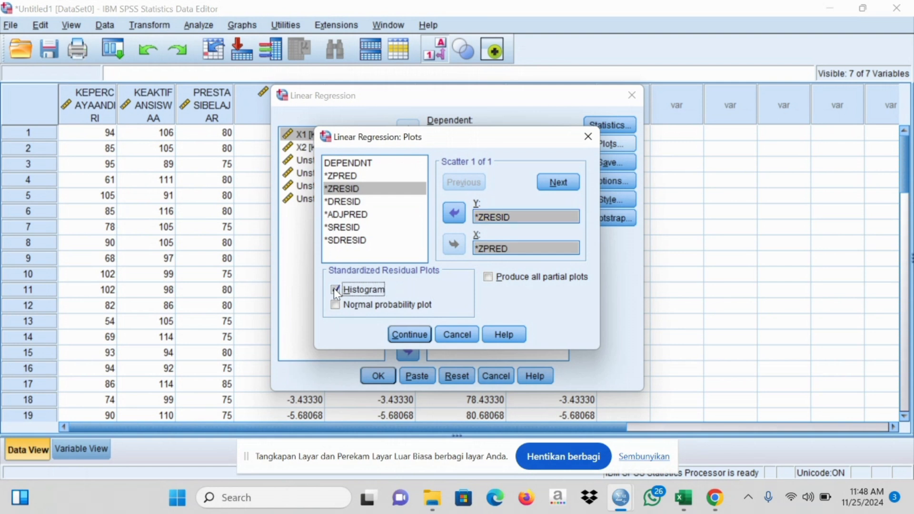
{"action": "left_click", "coordinate": [335, 307]}
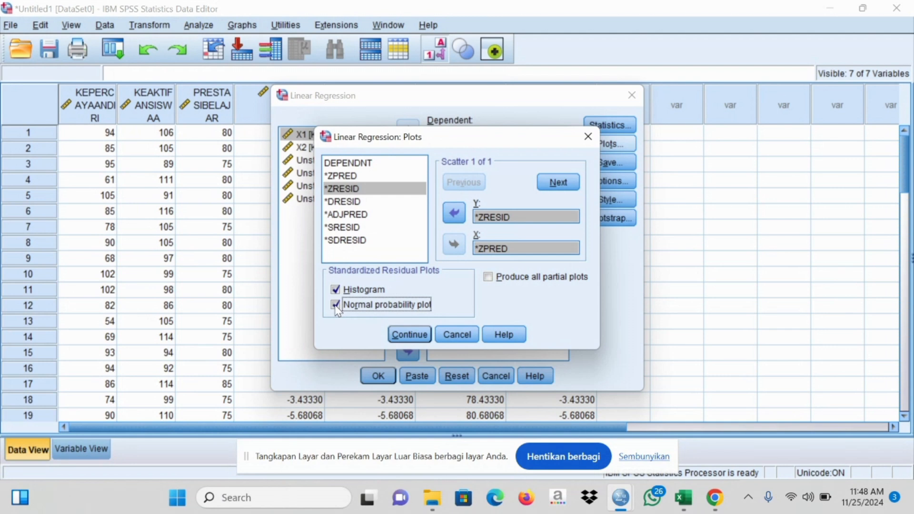
{"action": "left_click", "coordinate": [411, 335]}
{"action": "left_click", "coordinate": [376, 376]}
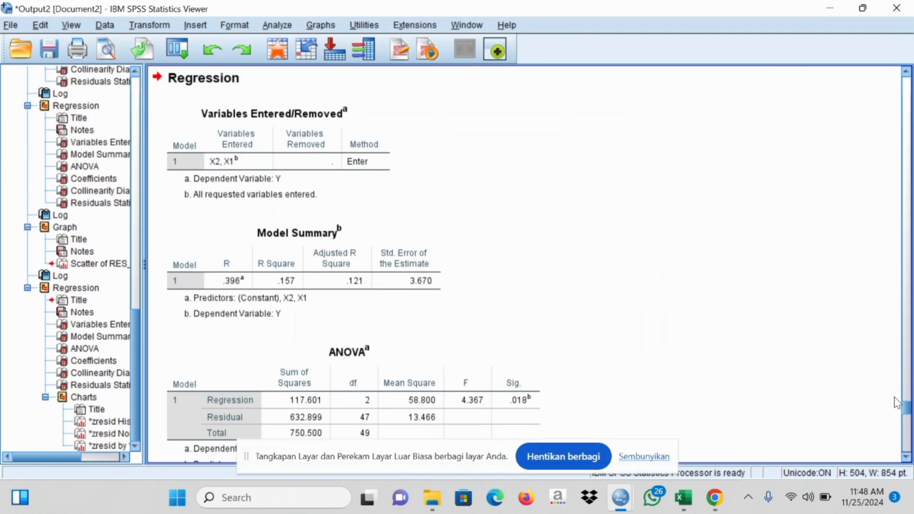
Examine the standardized residual scatterplot and the Normal P-P plot in the output, and go back to the data sheet.
{"action": "left_click_drag", "start_coordinate": [907, 410], "coordinate": [910, 449]}
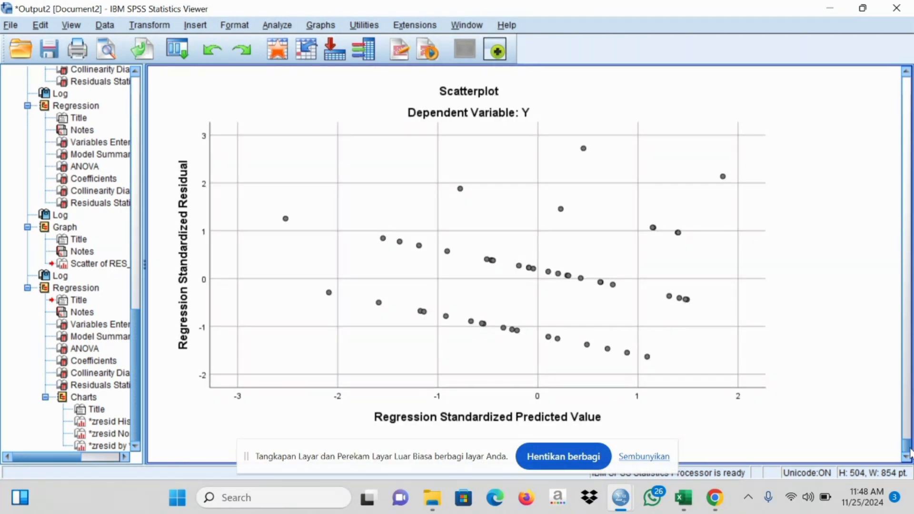
{"action": "left_click_drag", "start_coordinate": [909, 451], "coordinate": [906, 436]}
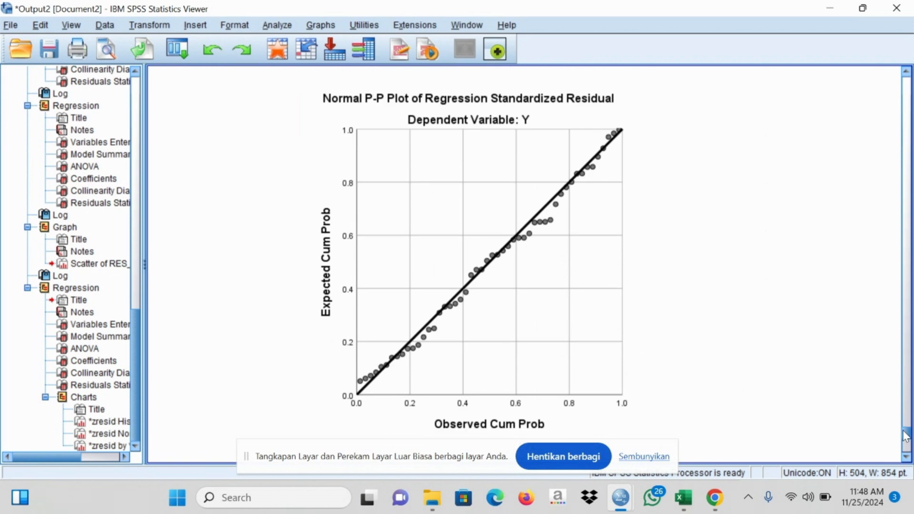
{"action": "left_click", "coordinate": [500, 269]}
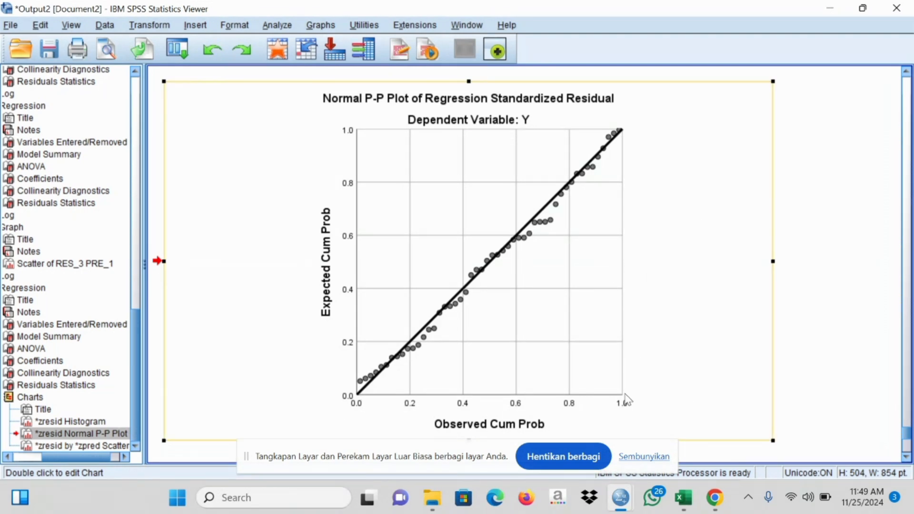
{"action": "mouse_move", "coordinate": [620, 498]}
{"action": "left_click", "coordinate": [575, 456]}
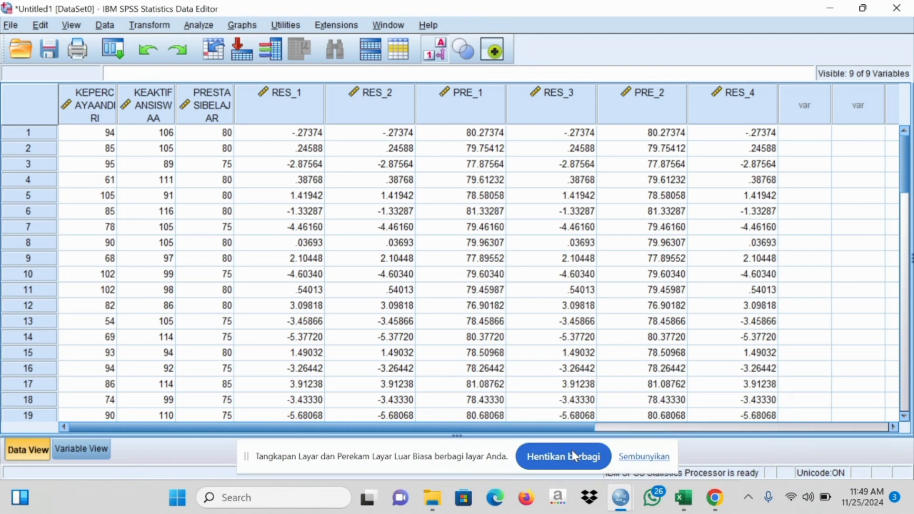
Rerun the linear regression of Y on X1 and X2 with the Durbin-Watson residual statistic included.
{"action": "left_click", "coordinate": [203, 27]}
{"action": "mouse_move", "coordinate": [240, 195]}
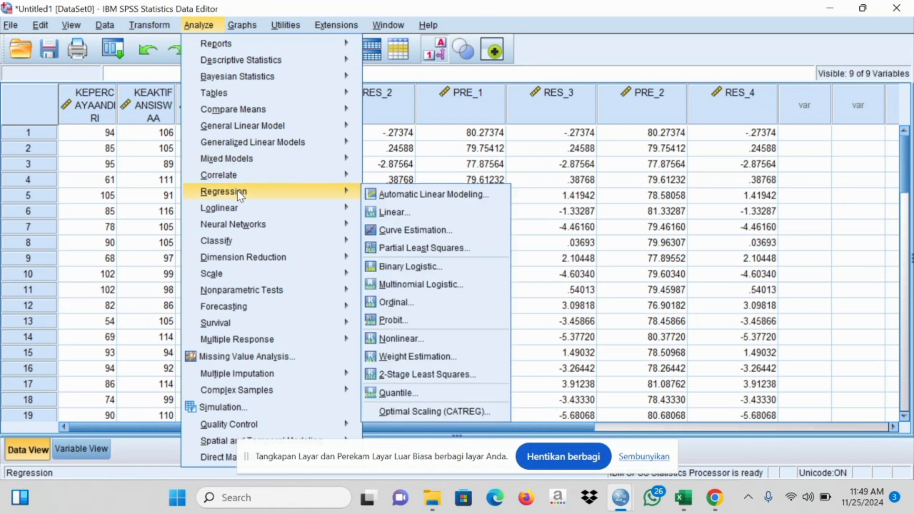
{"action": "left_click", "coordinate": [392, 216]}
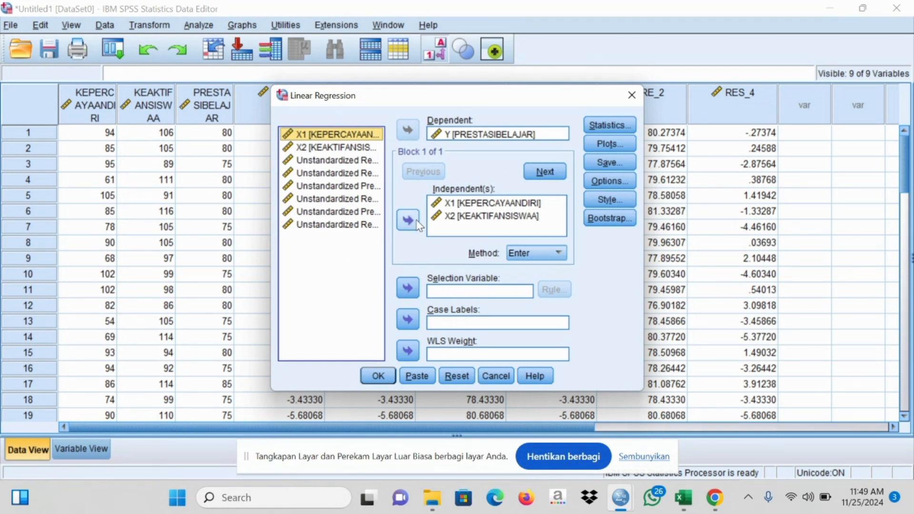
{"action": "left_click", "coordinate": [607, 125]}
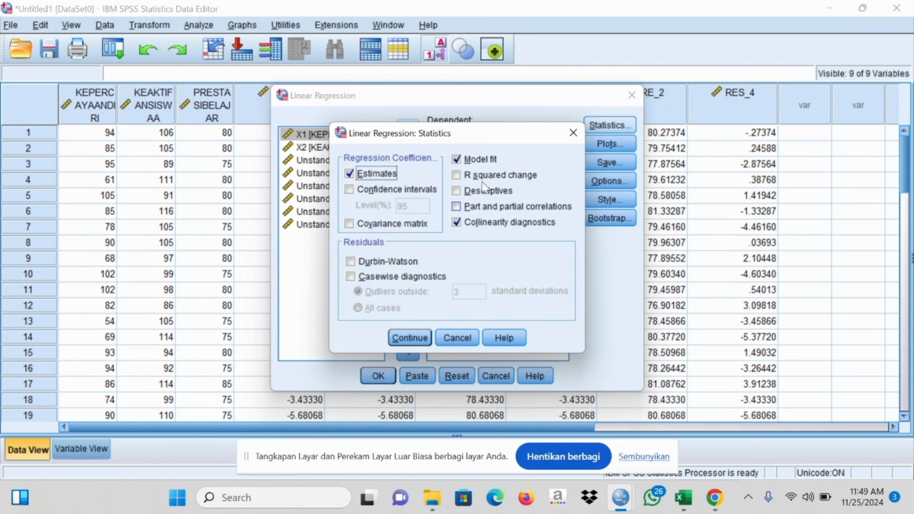
{"action": "left_click", "coordinate": [350, 263]}
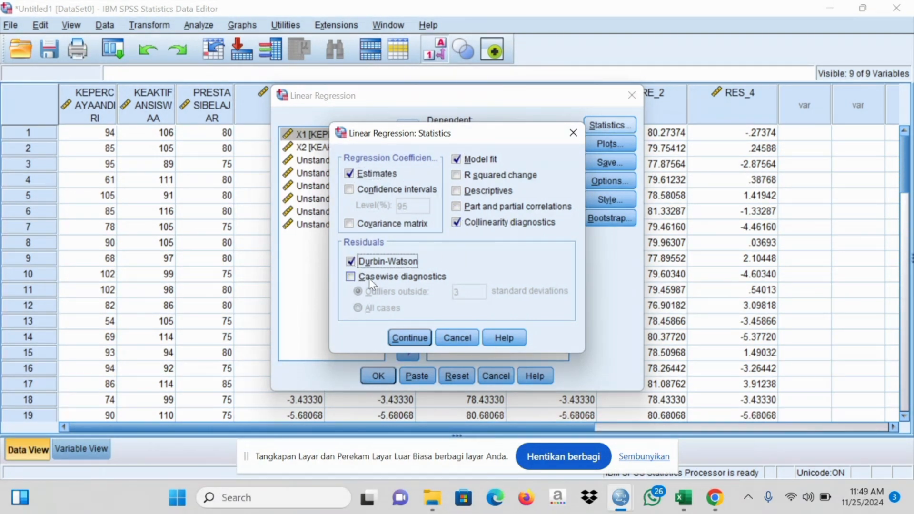
{"action": "left_click", "coordinate": [411, 337]}
{"action": "left_click", "coordinate": [378, 376]}
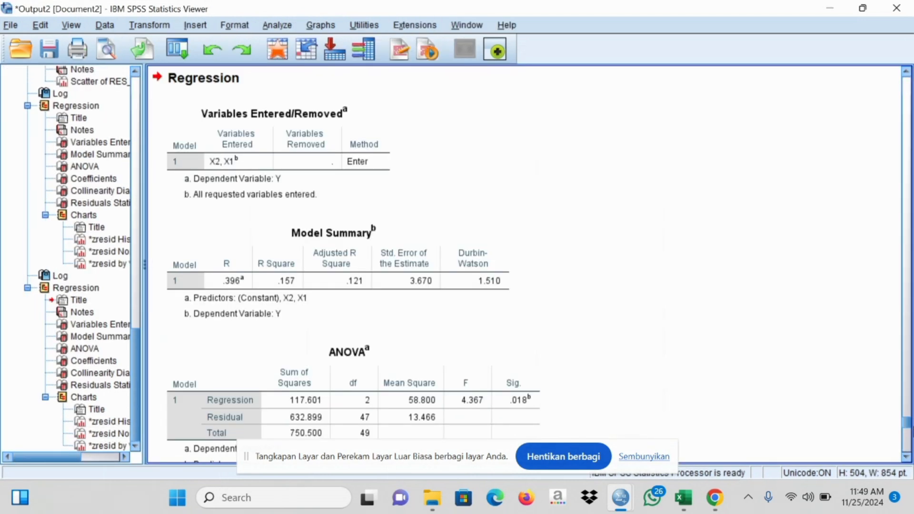
Review the new regression output and examine the Durbin-Watson value in the Model Summary table.
{"action": "scroll", "coordinate": [911, 440], "scroll_direction": "down", "scroll_amount": 10}
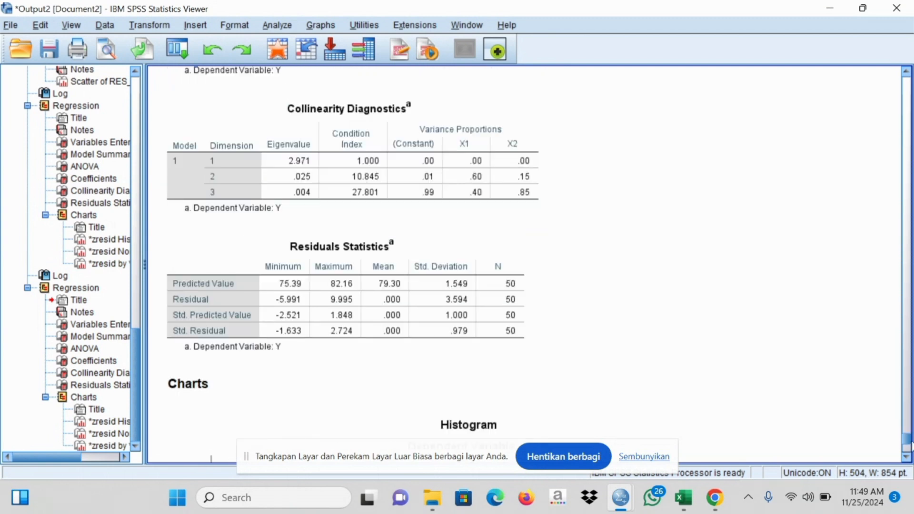
{"action": "scroll", "coordinate": [910, 443], "scroll_direction": "down", "scroll_amount": 3}
{"action": "left_click_drag", "start_coordinate": [910, 436], "coordinate": [901, 406]}
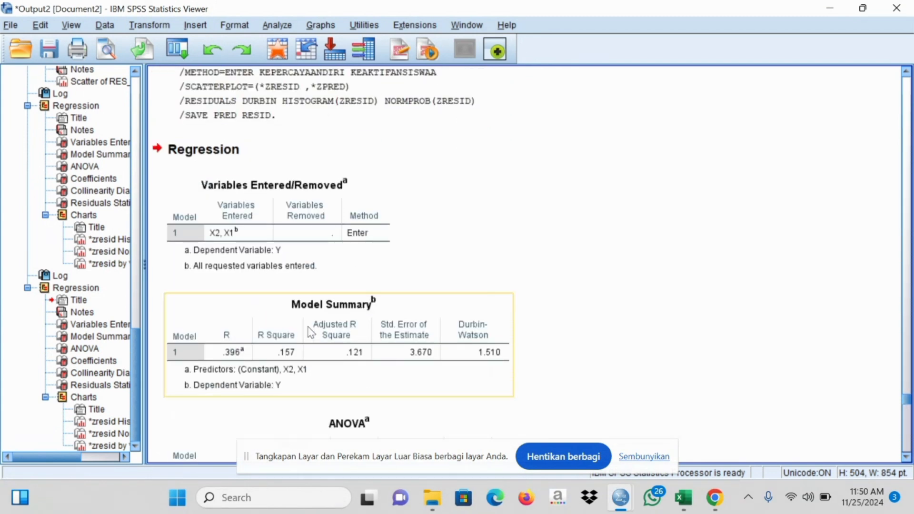
{"action": "left_click", "coordinate": [365, 350]}
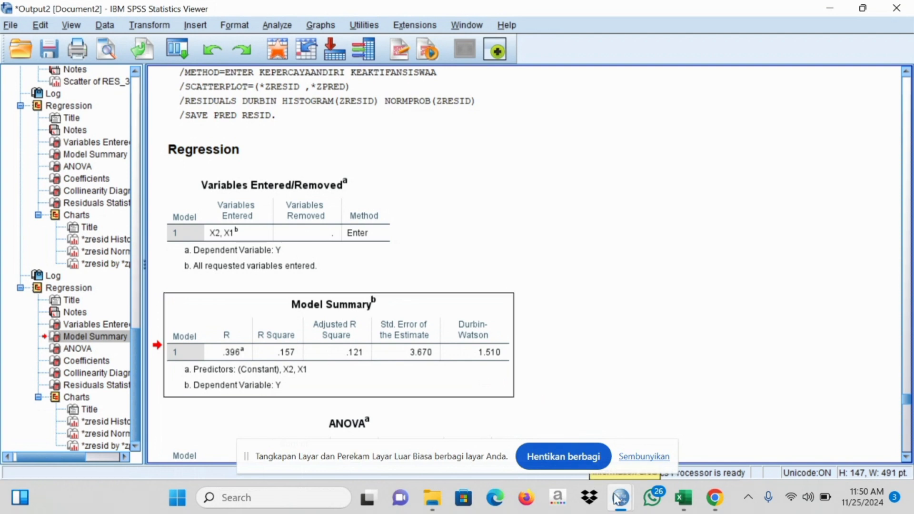
Switch to the soal 2 sheet of the Excel workbook to consult the listed criteria for the prerequisite tests.
{"action": "mouse_move", "coordinate": [620, 498]}
{"action": "mouse_move", "coordinate": [558, 447]}
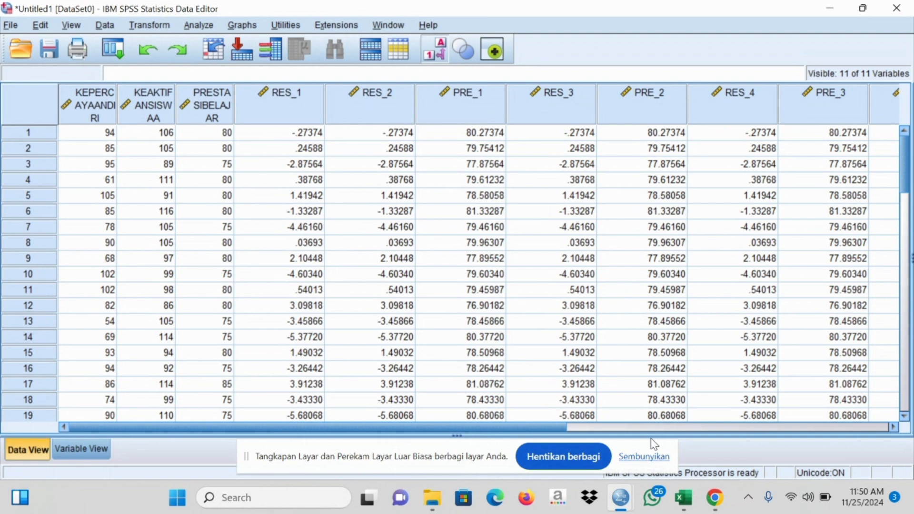
{"action": "mouse_move", "coordinate": [681, 495]}
{"action": "left_click", "coordinate": [667, 442]}
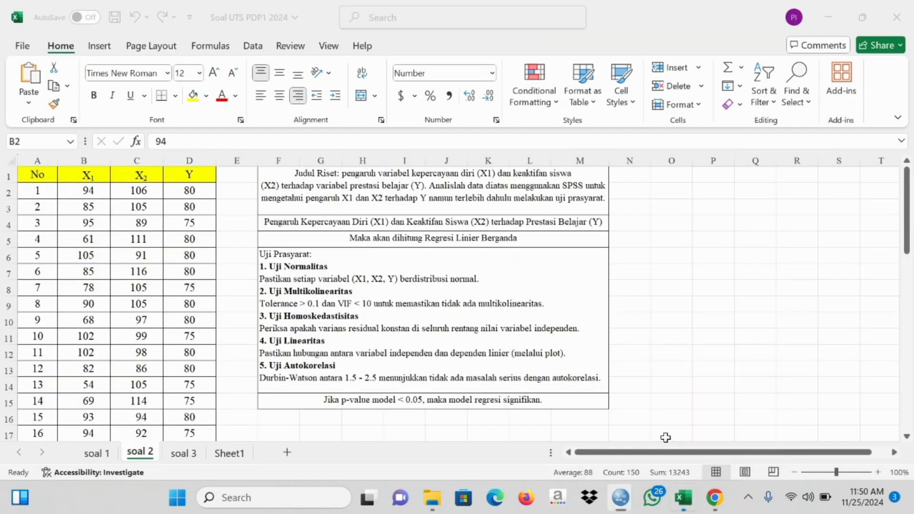
{"action": "left_click", "coordinate": [232, 286]}
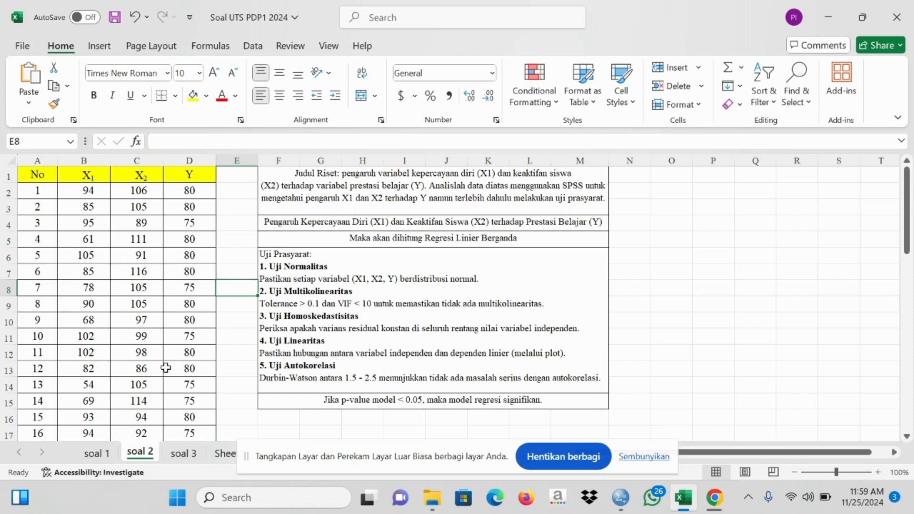
Copy the pre-test and post-test scores in B2:C24 from the soal 3 sheet of the workbook.
{"action": "left_click", "coordinate": [193, 452]}
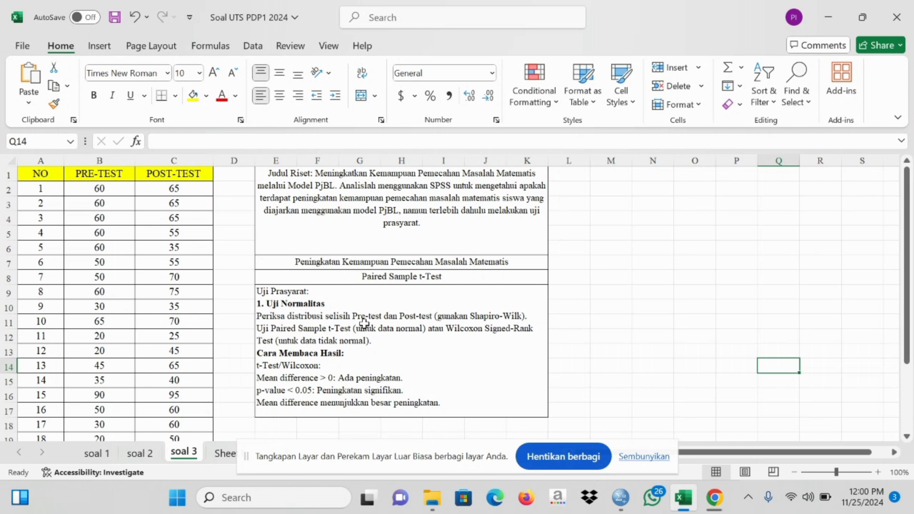
{"action": "left_click_drag", "start_coordinate": [85, 187], "coordinate": [189, 415]}
{"action": "key", "text": "ctrl+c"}
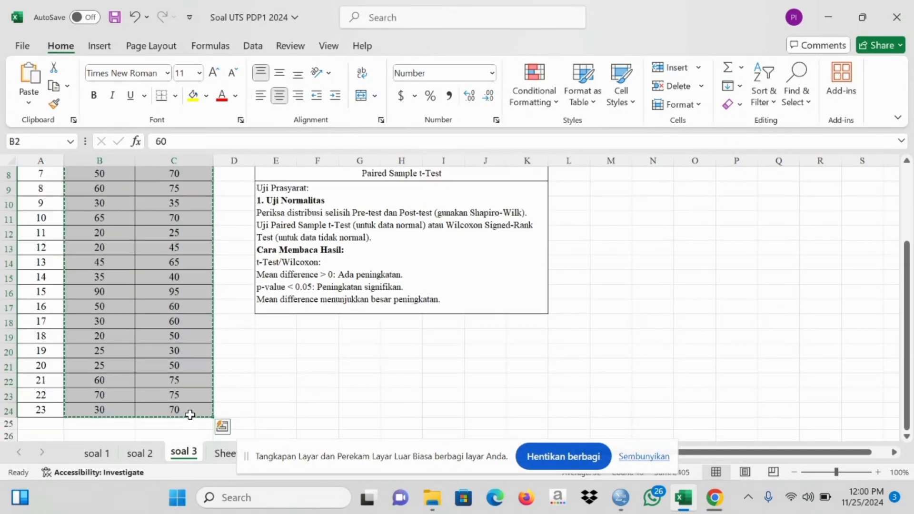
Switch to the SPSS Data Editor and replace all existing variables with the copied pre-test and post-test scores.
{"action": "mouse_move", "coordinate": [627, 500]}
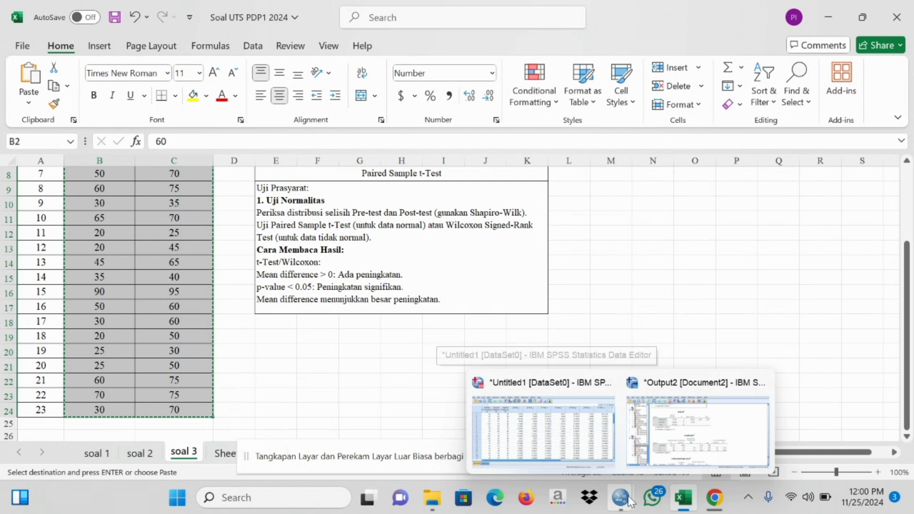
{"action": "left_click", "coordinate": [567, 435]}
{"action": "left_click_drag", "start_coordinate": [102, 117], "coordinate": [543, 107]}
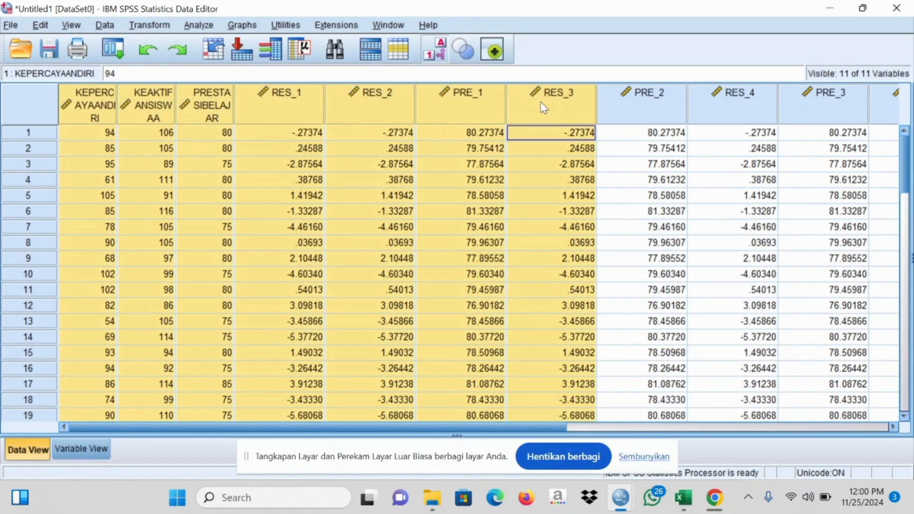
{"action": "right_click", "coordinate": [544, 107]}
{"action": "left_click", "coordinate": [573, 202]}
{"action": "left_click_drag", "start_coordinate": [87, 87], "coordinate": [357, 88]}
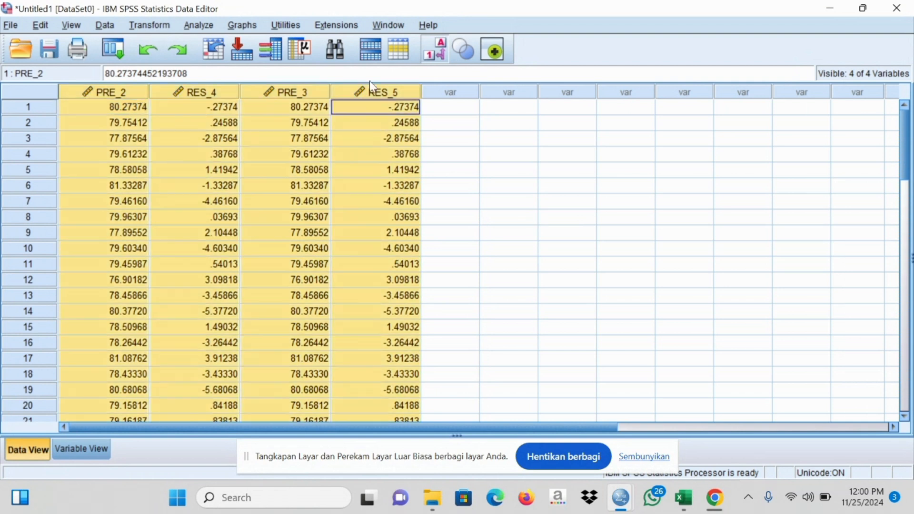
{"action": "right_click", "coordinate": [381, 95]}
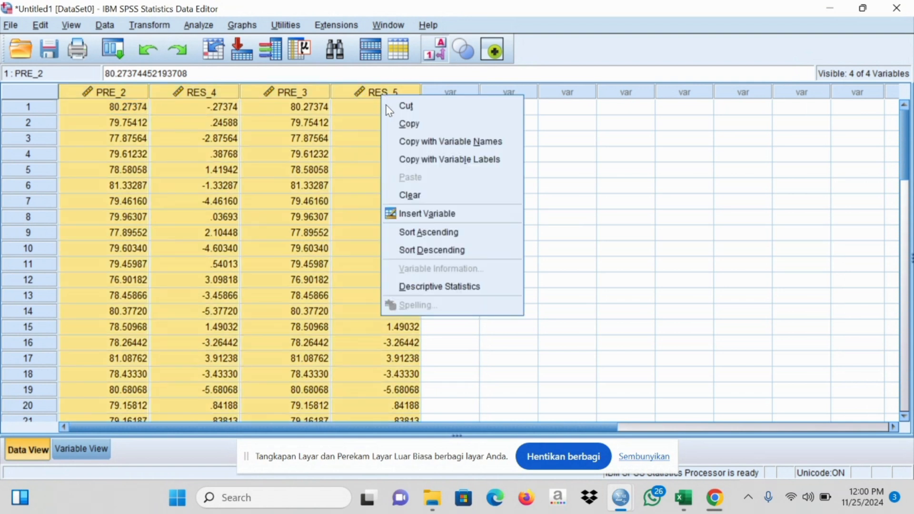
{"action": "left_click", "coordinate": [415, 197]}
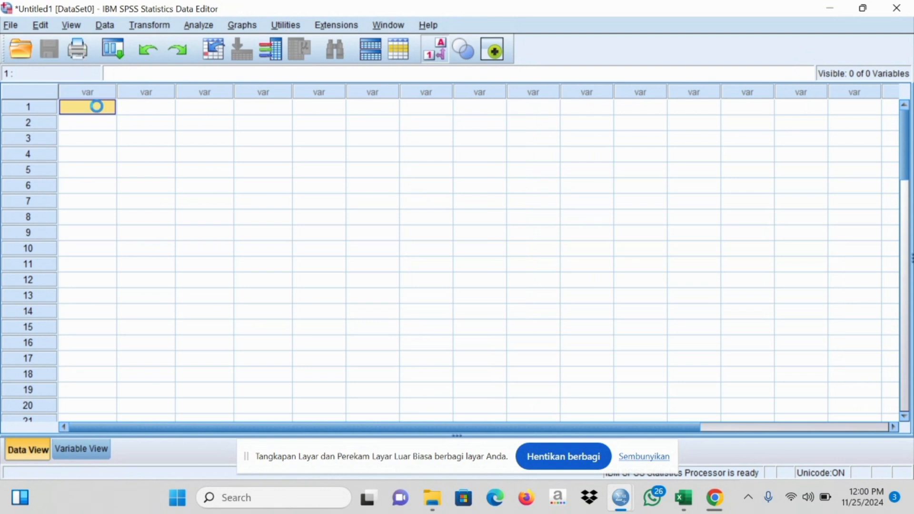
{"action": "key", "text": "ctrl+v"}
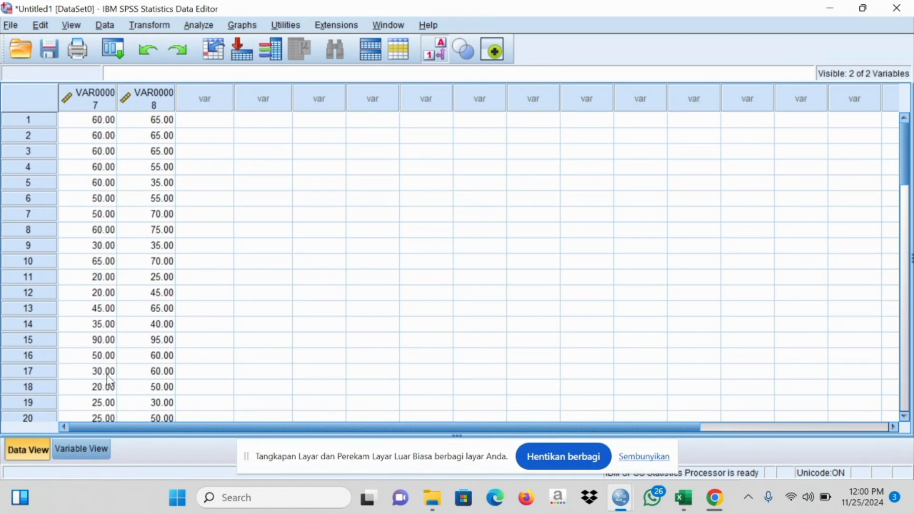
Rename the first variable as PRETEST and the second as POSTEST.
{"action": "left_click", "coordinate": [94, 452]}
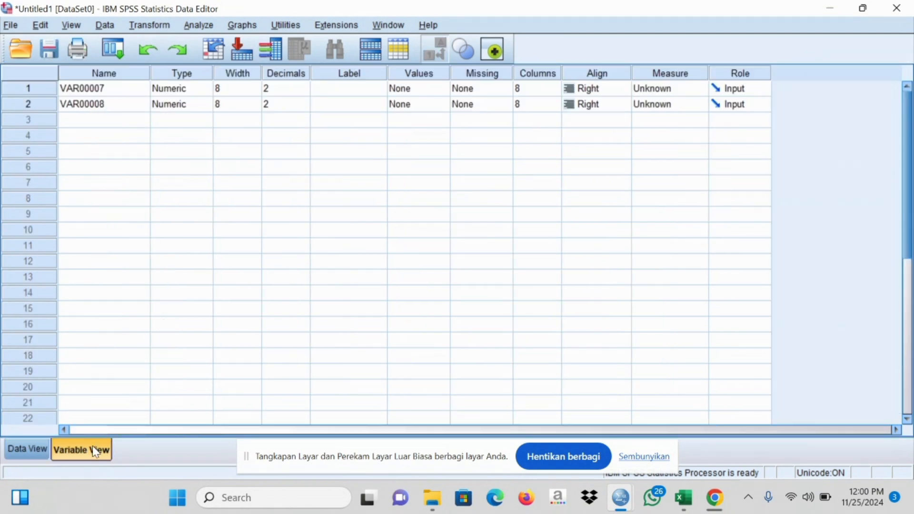
{"action": "left_click", "coordinate": [106, 86]}
{"action": "double_click", "coordinate": [106, 87]}
{"action": "type", "text": "PRETEST"}
{"action": "left_click", "coordinate": [117, 104]}
{"action": "double_click", "coordinate": [117, 104]}
{"action": "type", "text": "POSTES"}
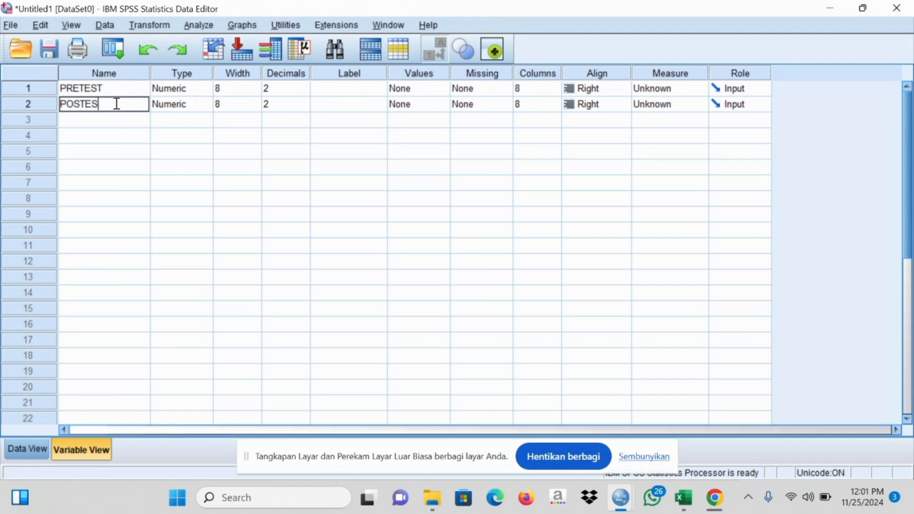
{"action": "type", "text": "T"}
Set the decimals of both PRETEST and POSTEST to 0.
{"action": "left_click", "coordinate": [305, 92]}
{"action": "left_click", "coordinate": [305, 92]}
{"action": "left_click", "coordinate": [305, 92]}
{"action": "left_click", "coordinate": [305, 106]}
{"action": "left_click", "coordinate": [305, 106]}
{"action": "left_click", "coordinate": [306, 105]}
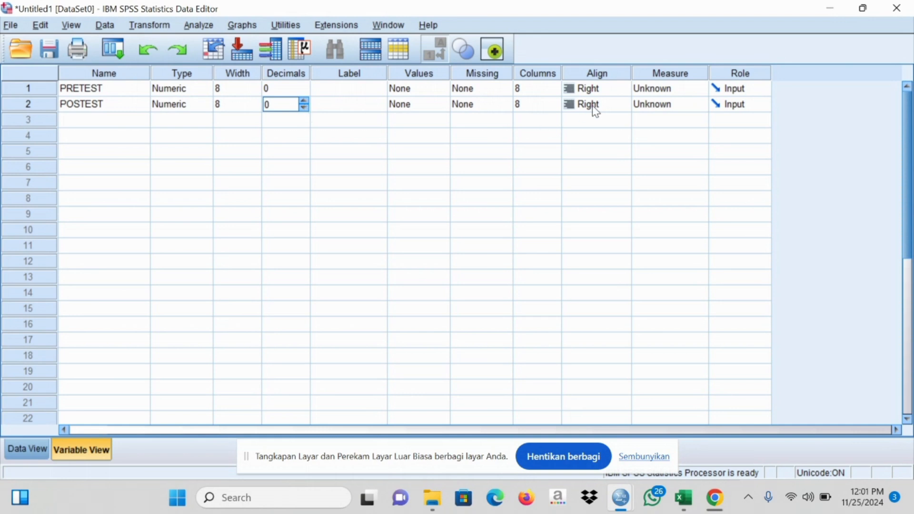
Set the measurement level of PRETEST and POSTEST to Scale and return to the data sheet.
{"action": "left_click", "coordinate": [663, 88]}
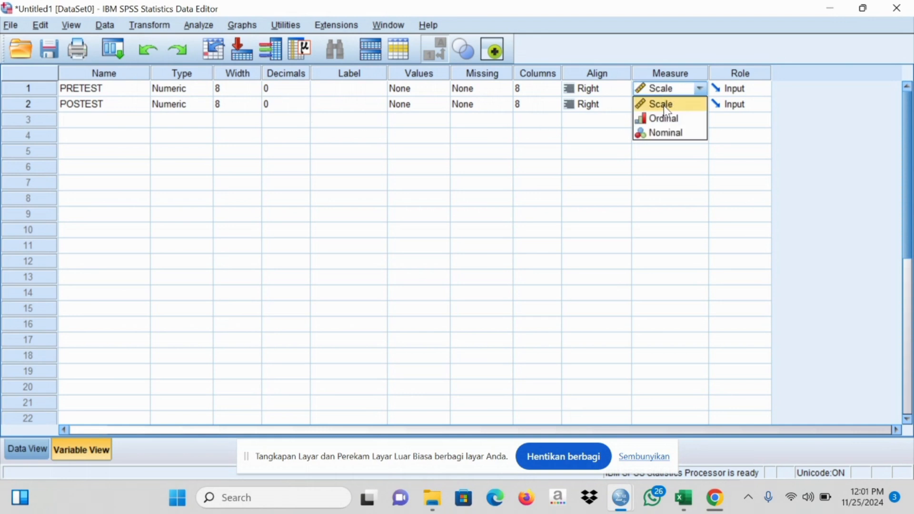
{"action": "left_click", "coordinate": [664, 105]}
{"action": "left_click", "coordinate": [665, 106]}
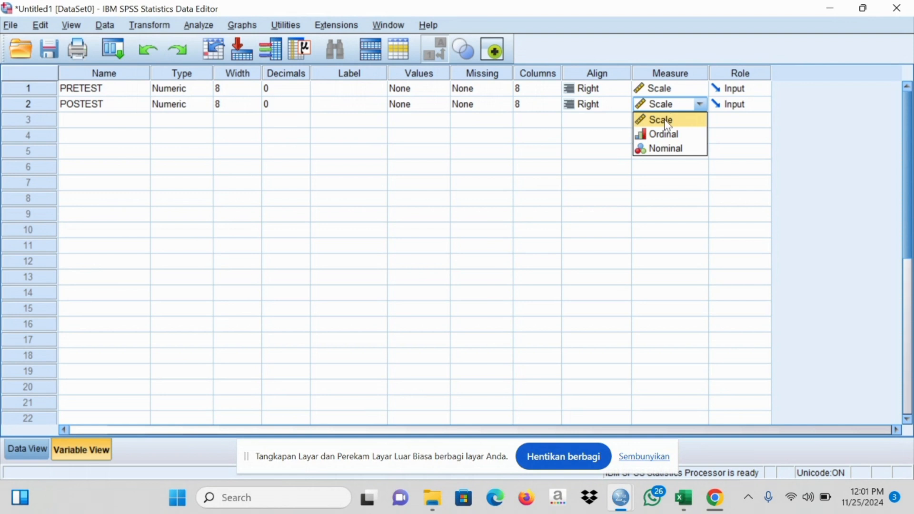
{"action": "left_click", "coordinate": [664, 119]}
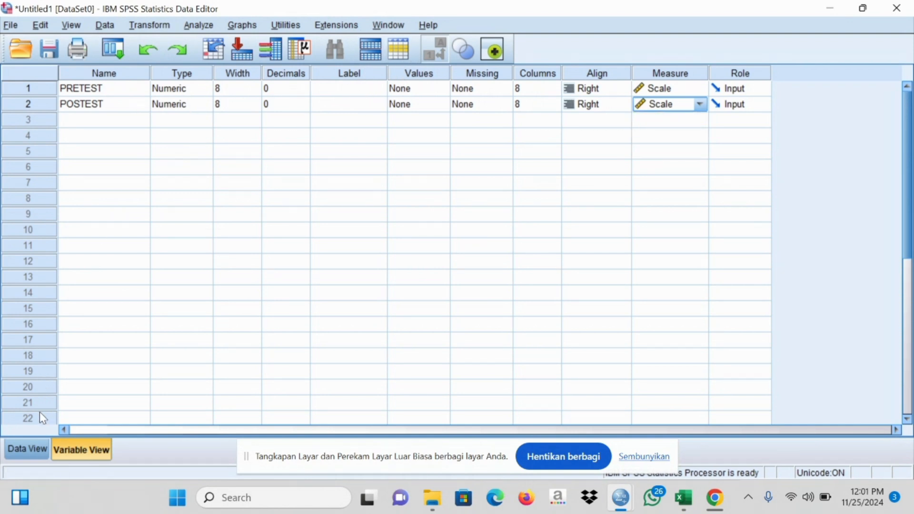
{"action": "left_click", "coordinate": [29, 449]}
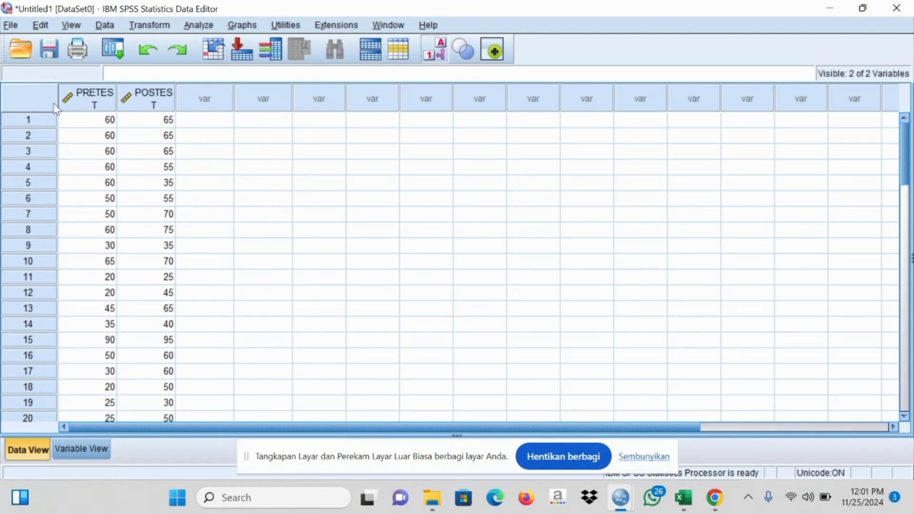
Run Explore with PRETEST and POSTEST as dependent variables, including normality plots with tests.
{"action": "left_click", "coordinate": [199, 26]}
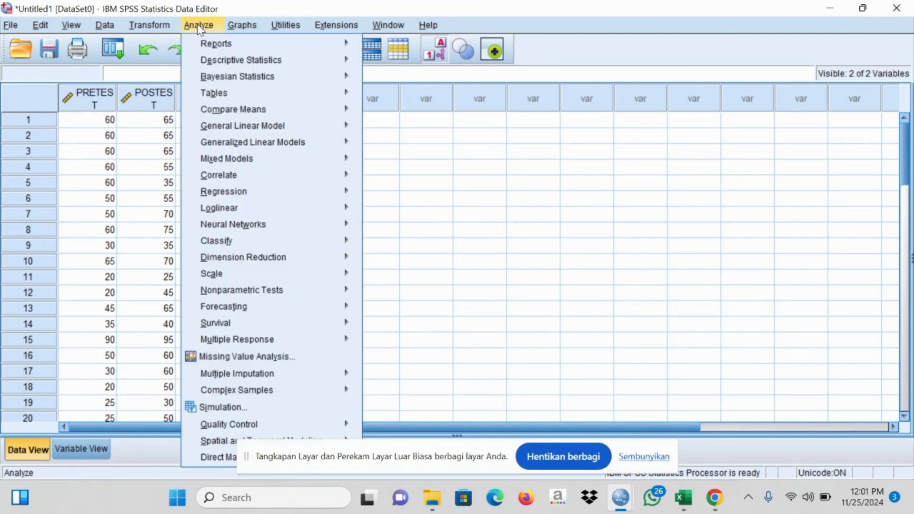
{"action": "mouse_move", "coordinate": [229, 66]}
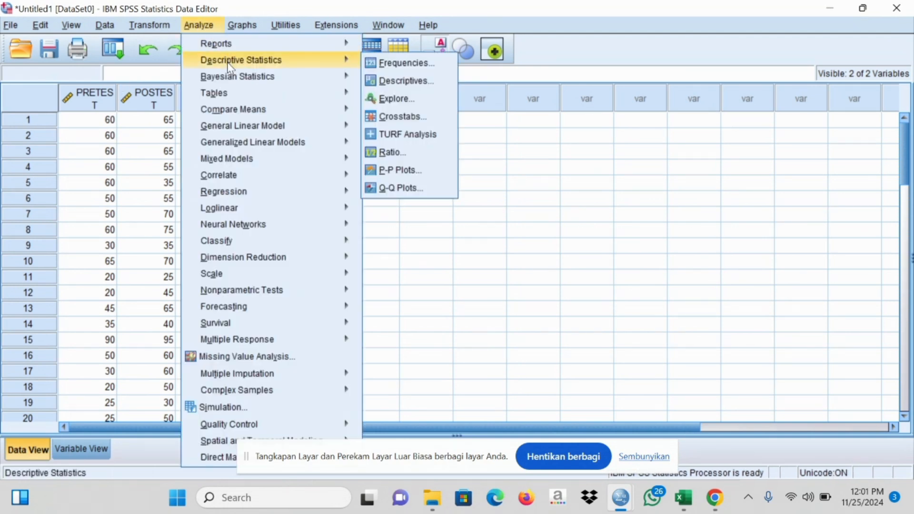
{"action": "left_click", "coordinate": [398, 98]}
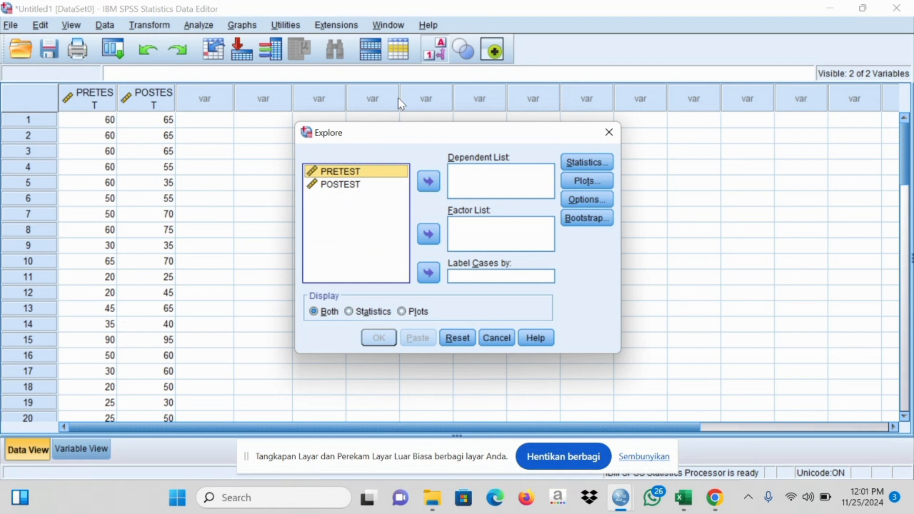
{"action": "left_click", "coordinate": [348, 188], "text": "shift"}
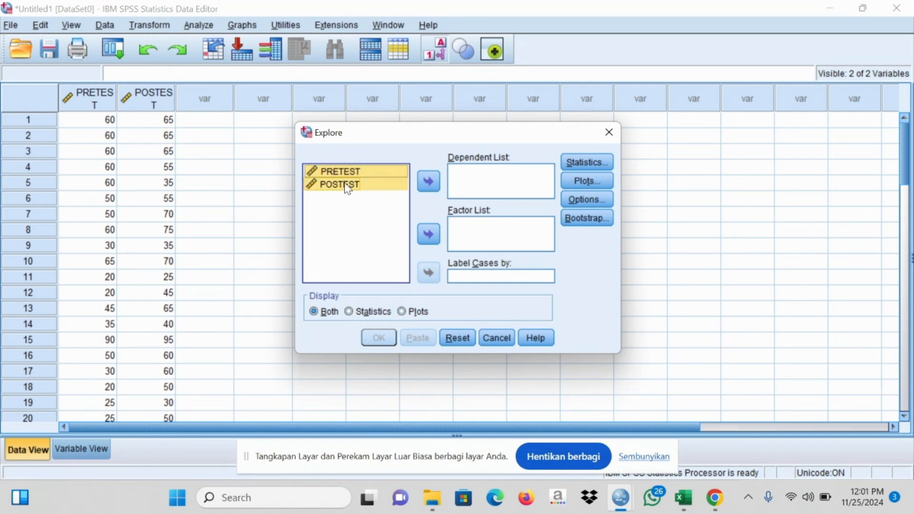
{"action": "left_click", "coordinate": [430, 182]}
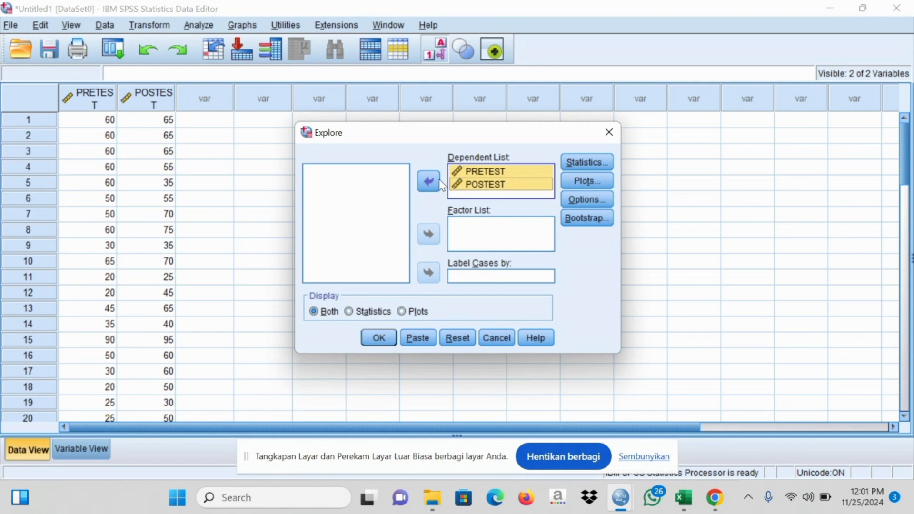
{"action": "left_click", "coordinate": [596, 181]}
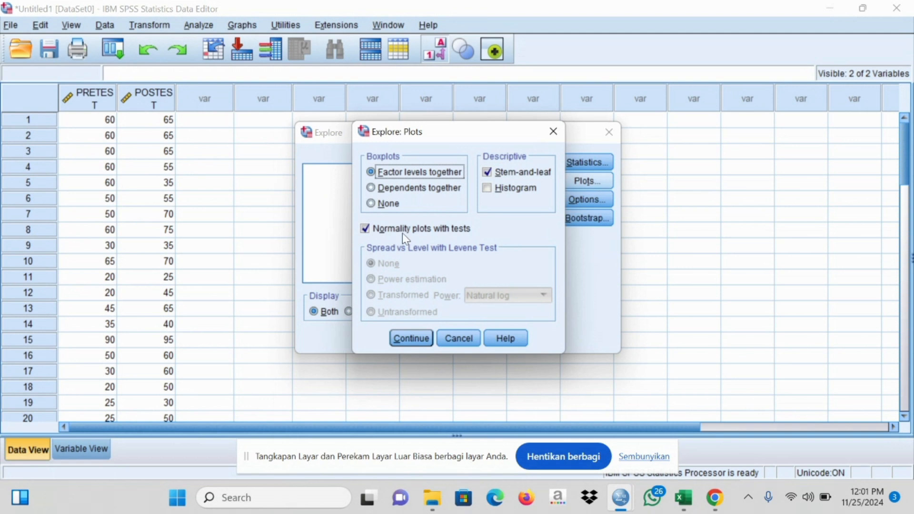
{"action": "left_click", "coordinate": [418, 339]}
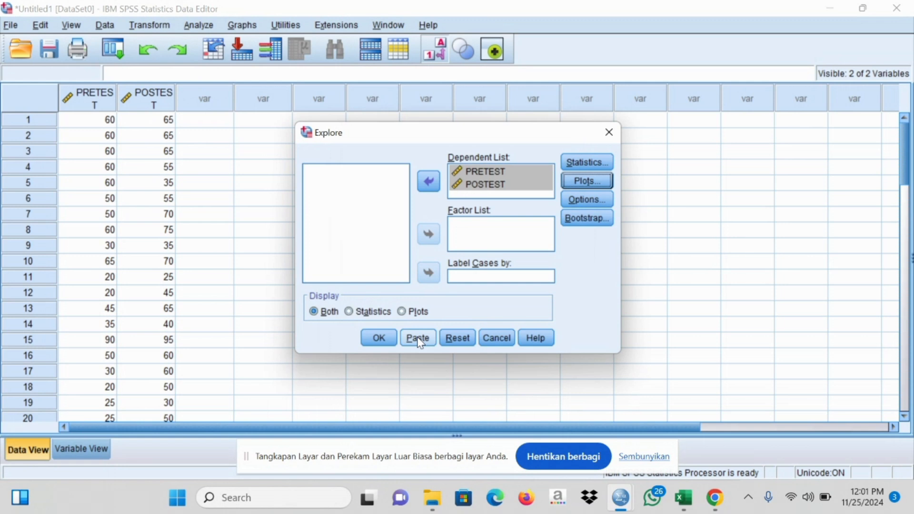
{"action": "left_click", "coordinate": [375, 339]}
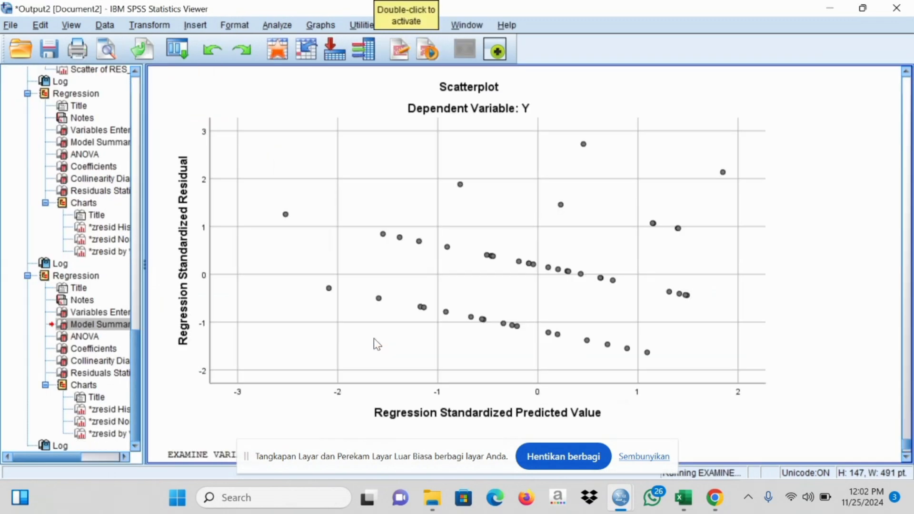
Review the Explore output and examine the Tests of Normality table for PRETEST and POSTEST.
{"action": "left_click", "coordinate": [908, 446]}
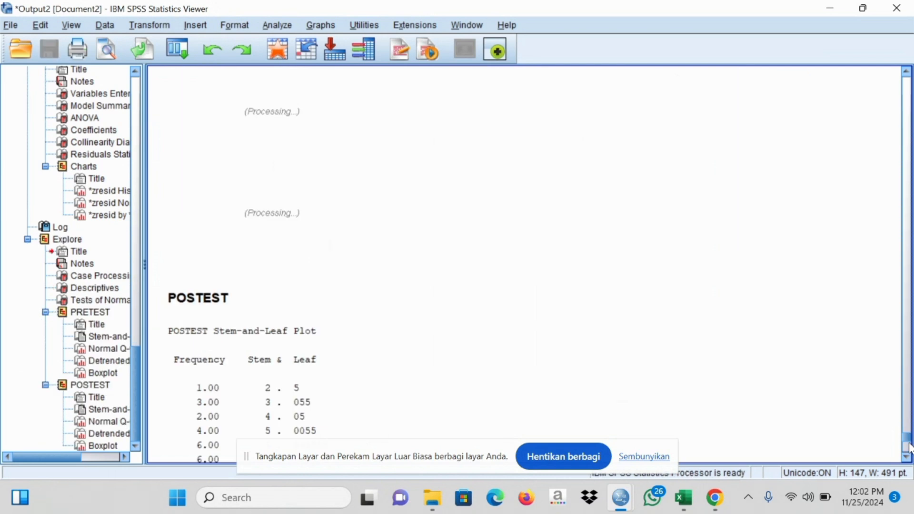
{"action": "left_click_drag", "start_coordinate": [907, 415], "coordinate": [906, 381]}
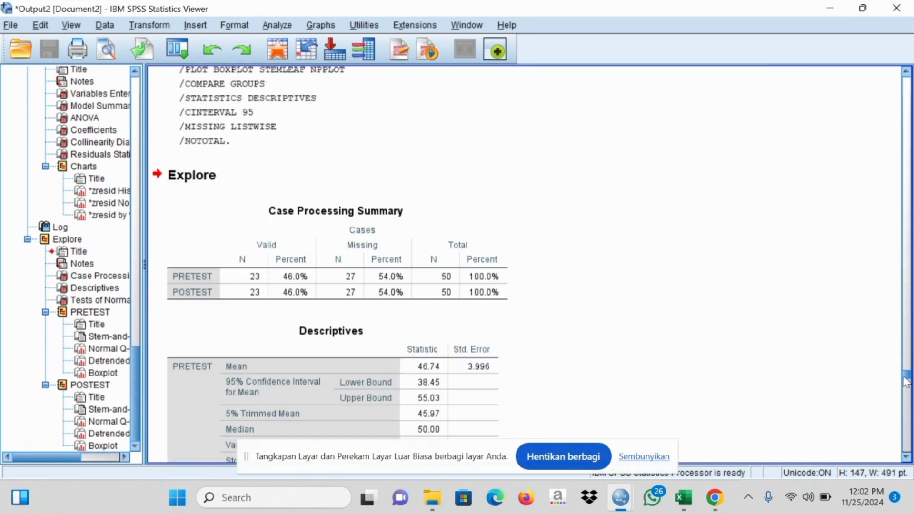
{"action": "left_click", "coordinate": [421, 299]}
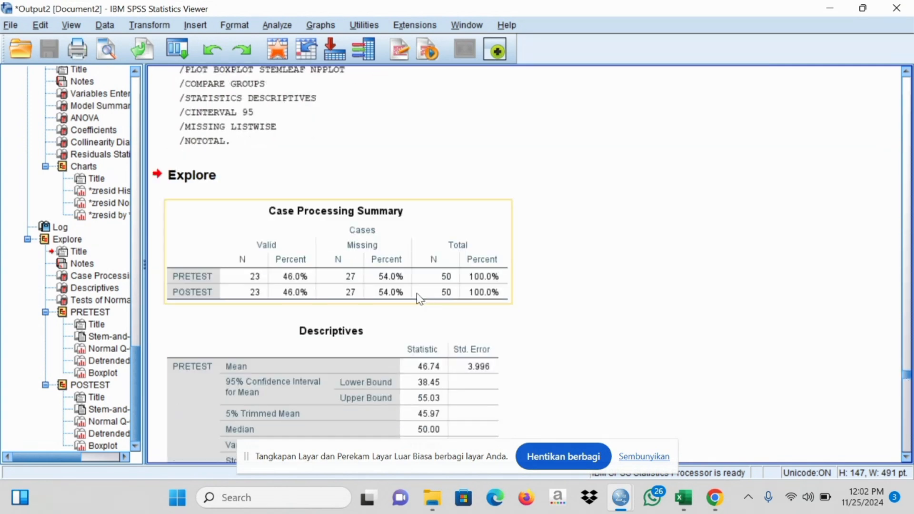
{"action": "left_click", "coordinate": [332, 288]}
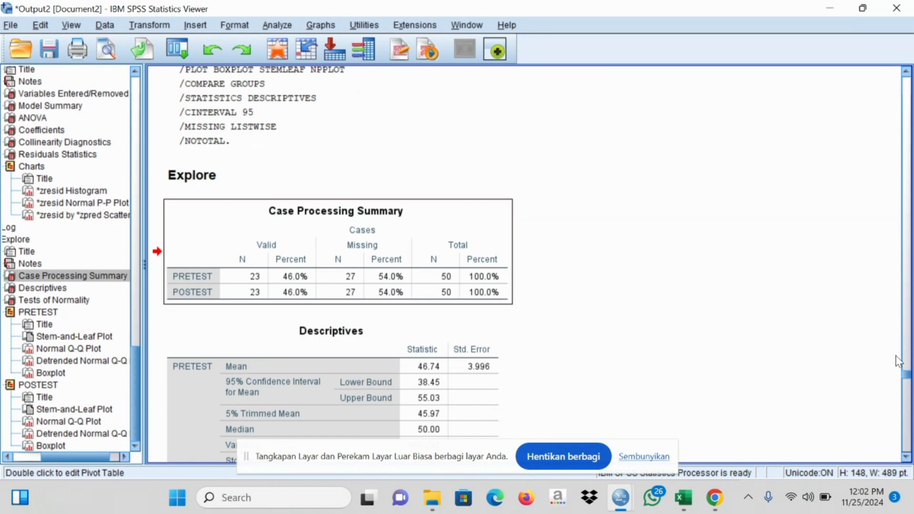
{"action": "left_click_drag", "start_coordinate": [908, 380], "coordinate": [910, 391]}
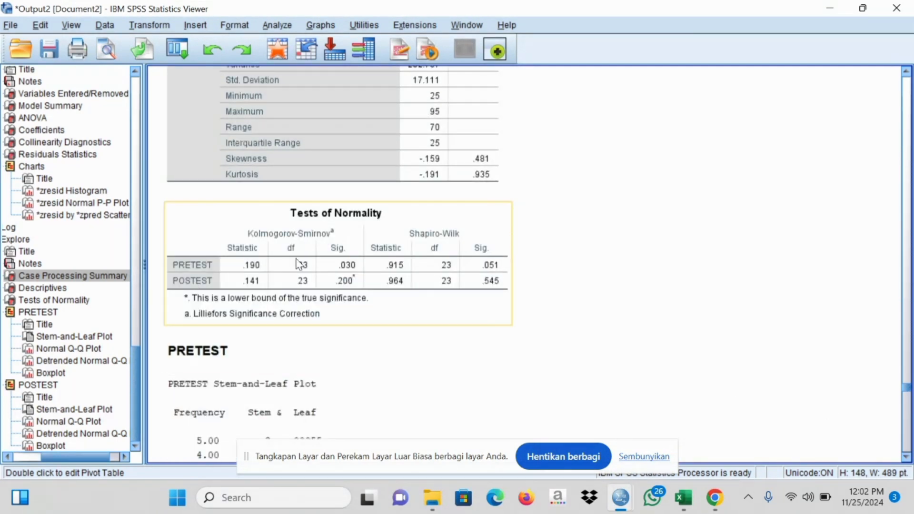
{"action": "left_click", "coordinate": [364, 261]}
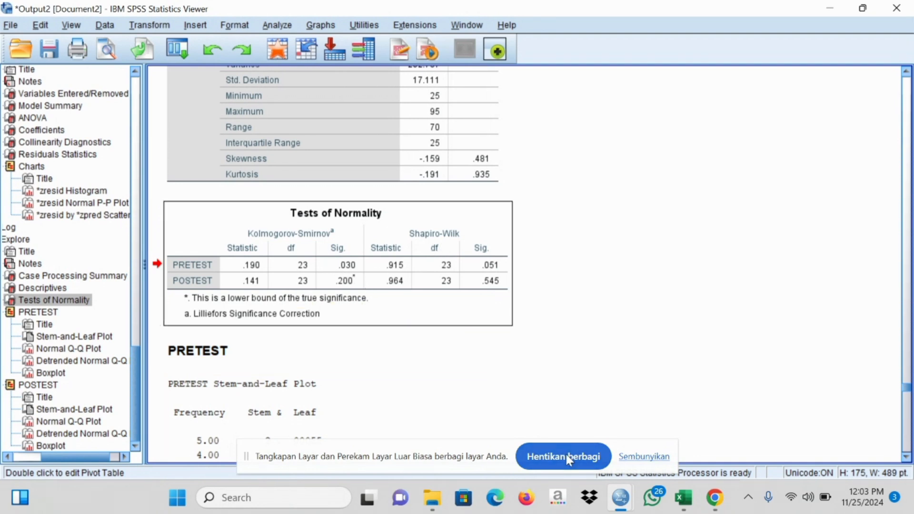
{"action": "left_click", "coordinate": [681, 441]}
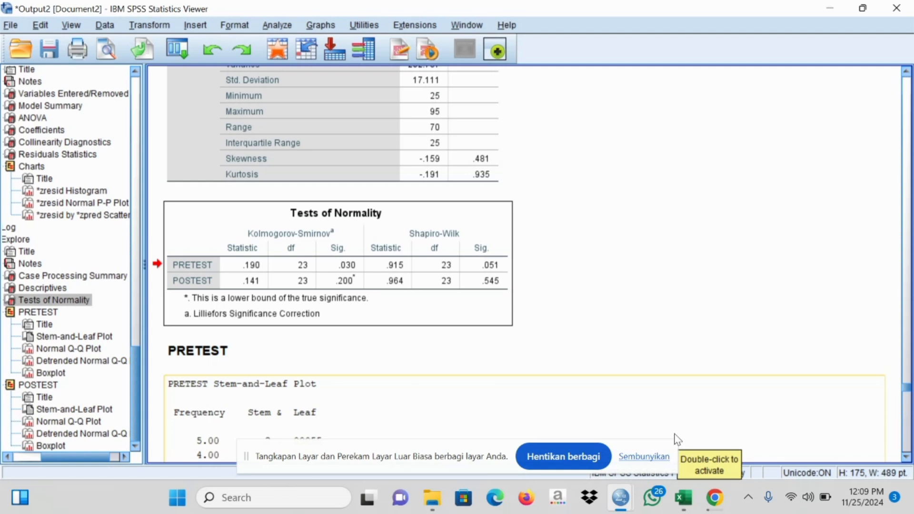
From the data sheet, run the legacy nonparametric 2 Related Samples test on the pair PRETEST and POSTEST with the Wilcoxon test type.
{"action": "mouse_move", "coordinate": [623, 490]}
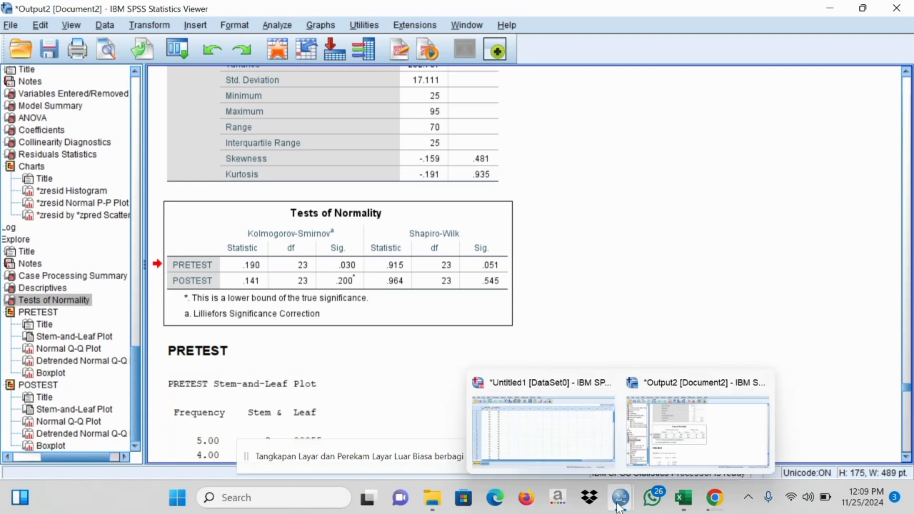
{"action": "left_click", "coordinate": [543, 472]}
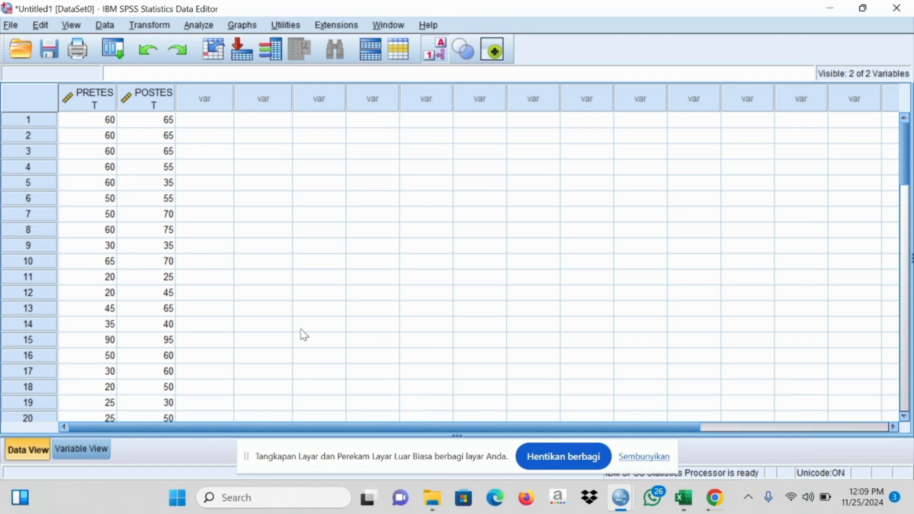
{"action": "left_click", "coordinate": [199, 25]}
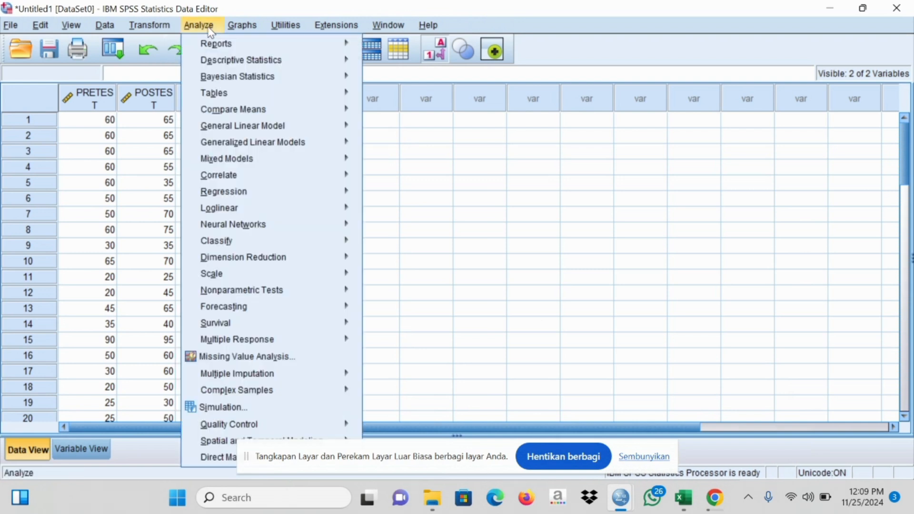
{"action": "mouse_move", "coordinate": [224, 118]}
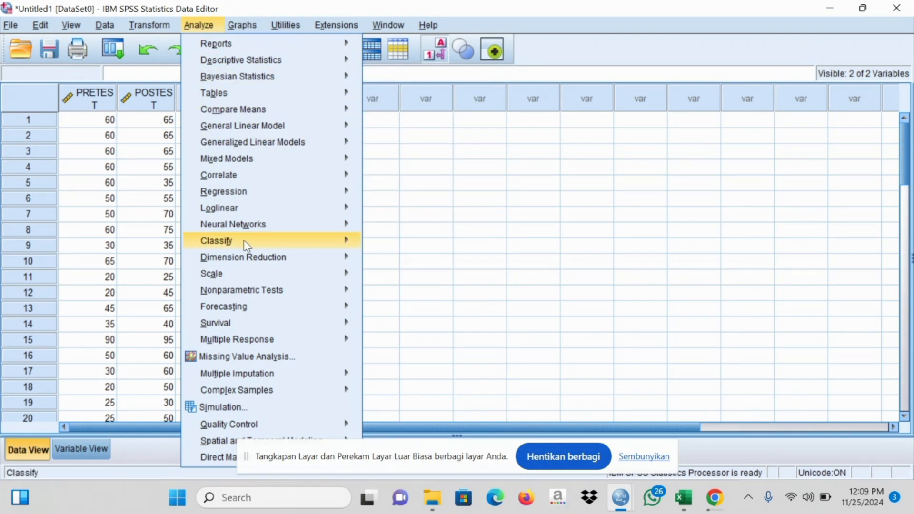
{"action": "mouse_move", "coordinate": [236, 294]}
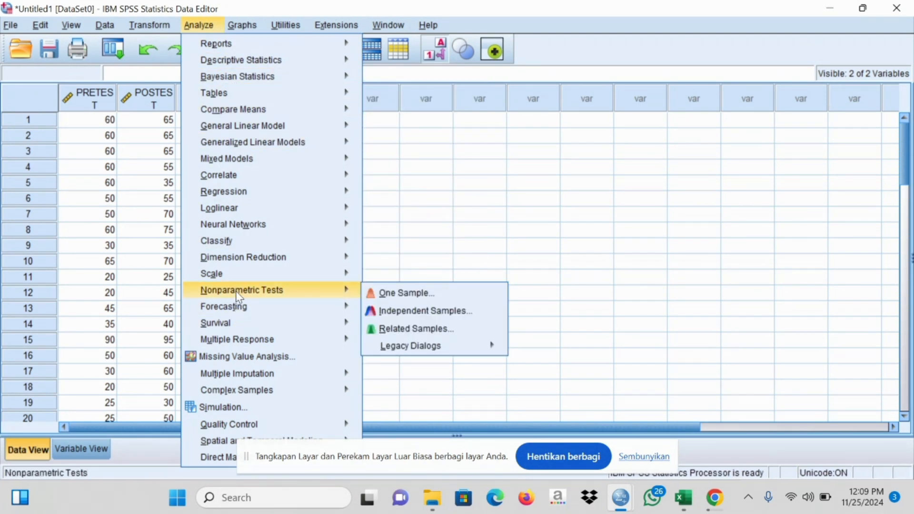
{"action": "mouse_move", "coordinate": [415, 351]}
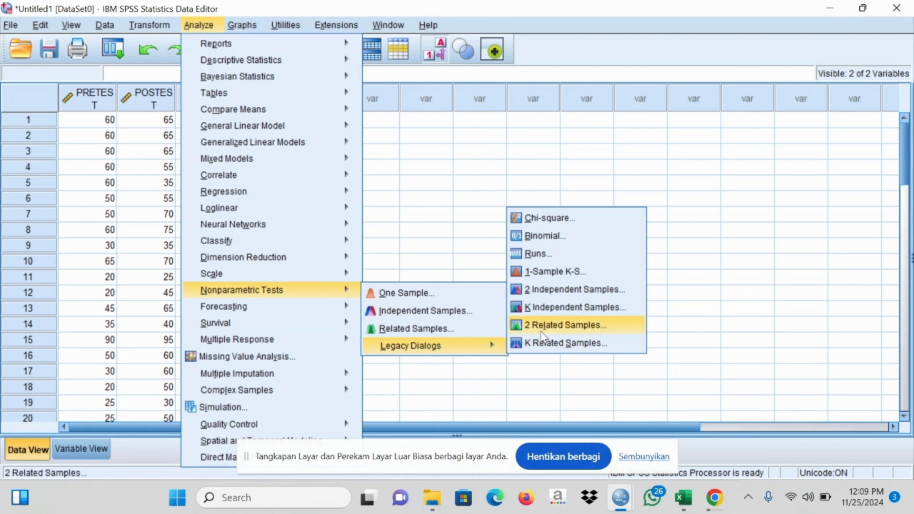
{"action": "left_click", "coordinate": [561, 325]}
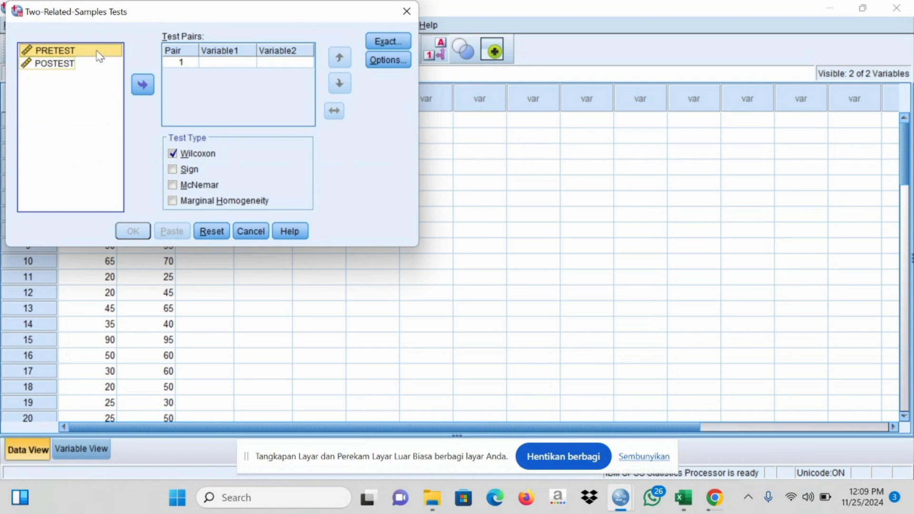
{"action": "left_click", "coordinate": [143, 85]}
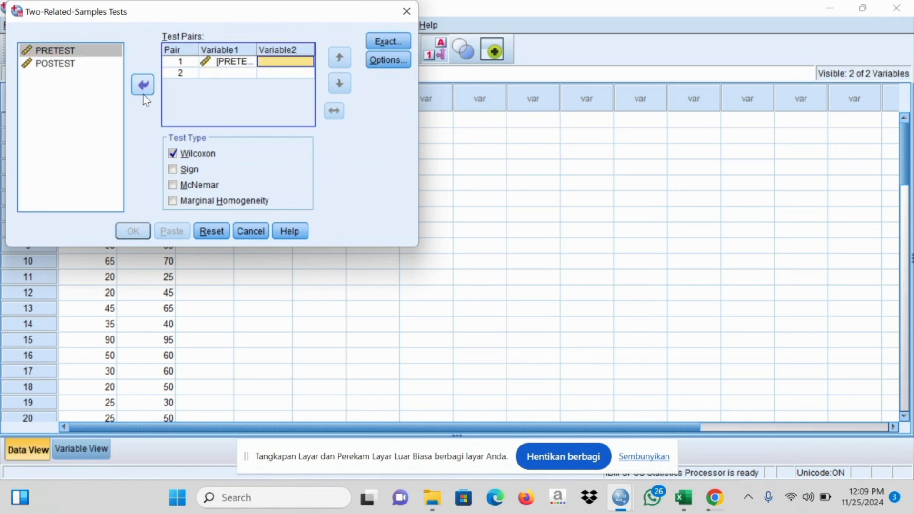
{"action": "left_click", "coordinate": [81, 69]}
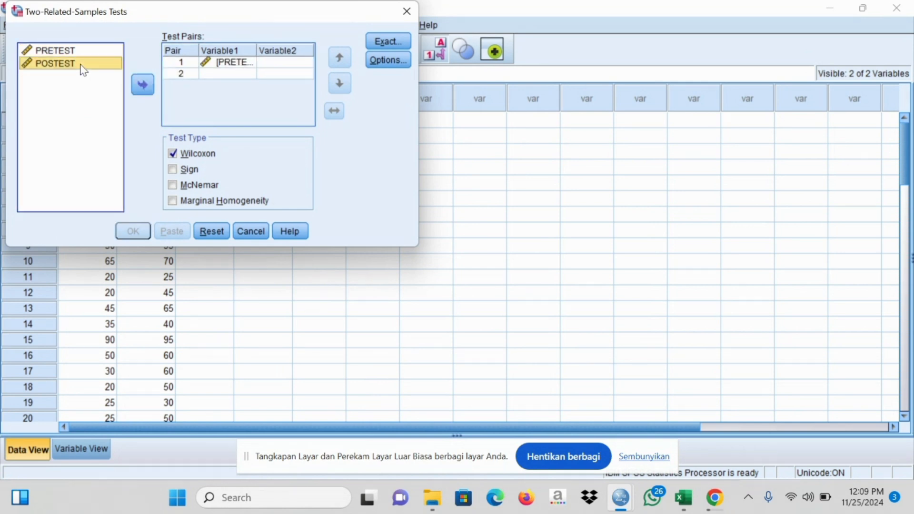
{"action": "left_click", "coordinate": [143, 85]}
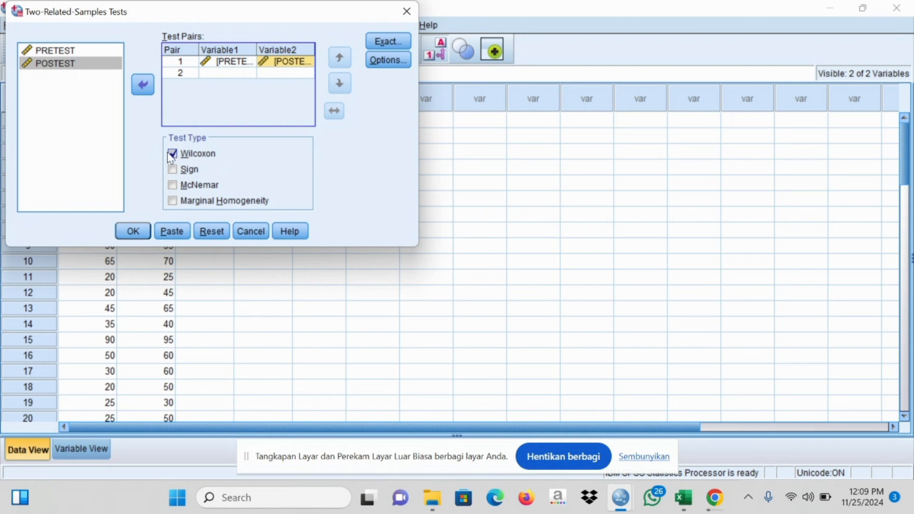
{"action": "left_click", "coordinate": [147, 230]}
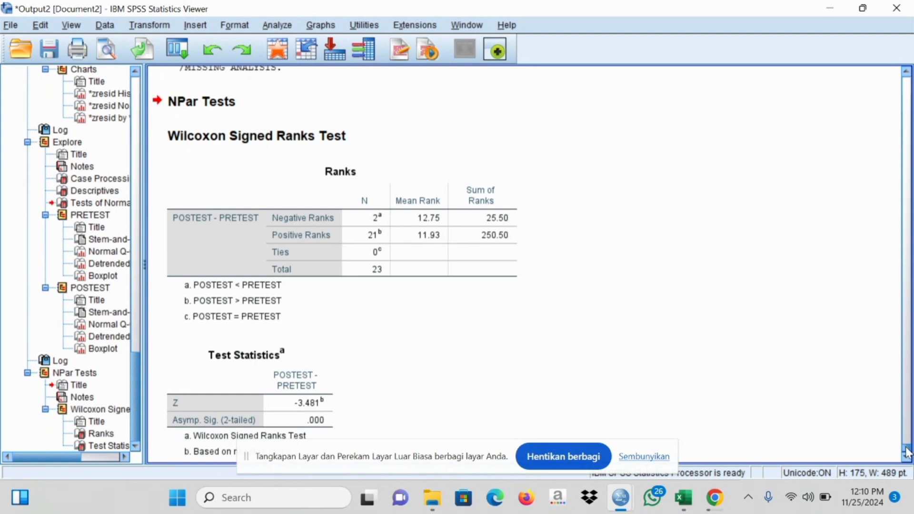
Check the Wilcoxon Test Statistics table against the result-reading criteria on Excel's soal 3 sheet, and return to the SPSS data sheet.
{"action": "left_click", "coordinate": [907, 452]}
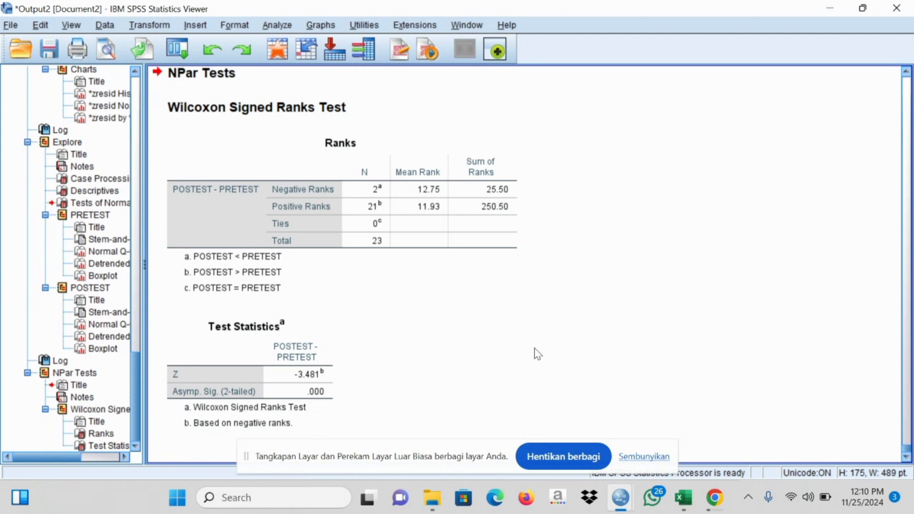
{"action": "left_click", "coordinate": [230, 344]}
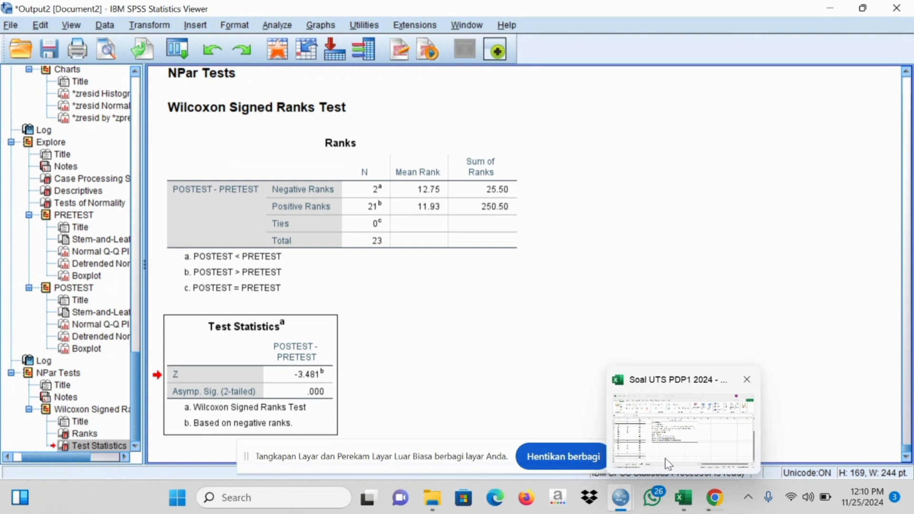
{"action": "left_click", "coordinate": [683, 506]}
{"action": "left_click_drag", "start_coordinate": [907, 362], "coordinate": [907, 288]}
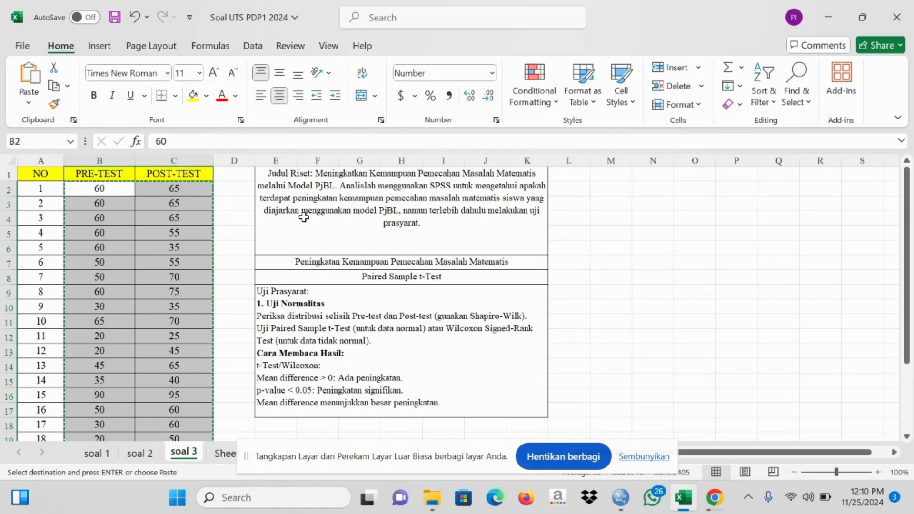
{"action": "mouse_move", "coordinate": [620, 497]}
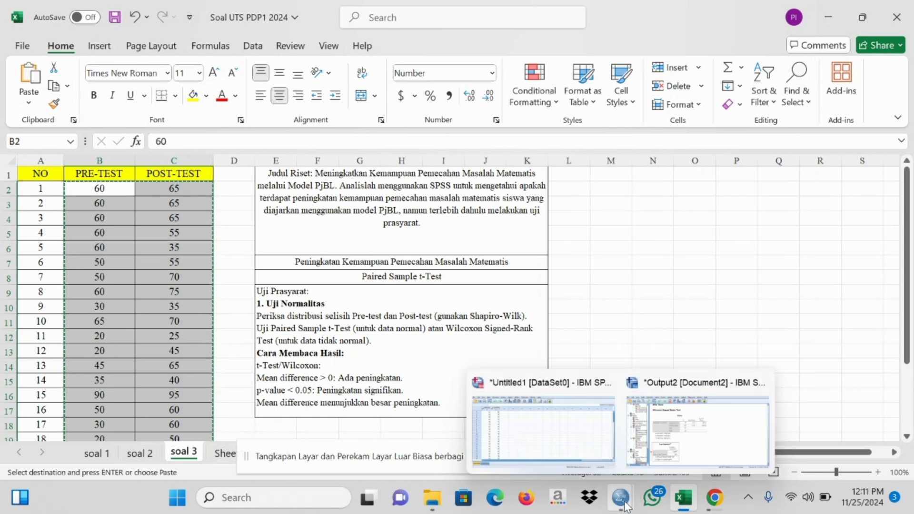
{"action": "left_click", "coordinate": [550, 429]}
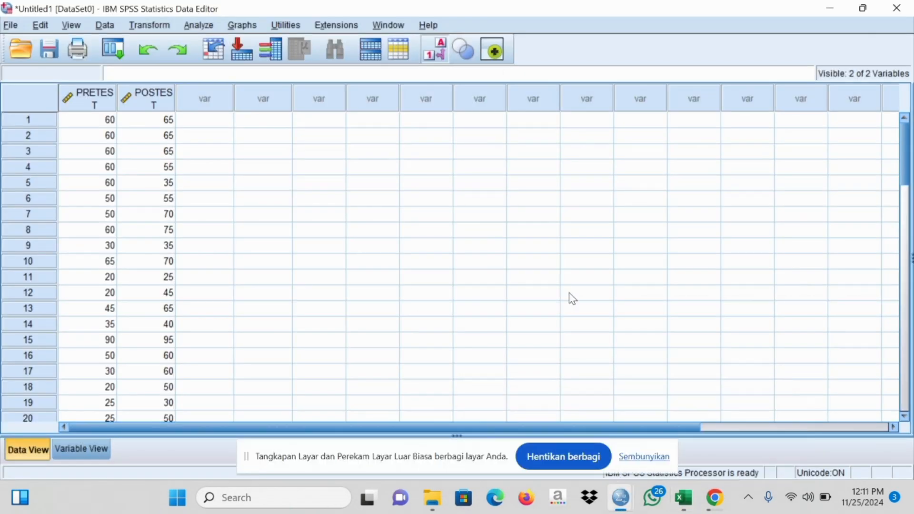